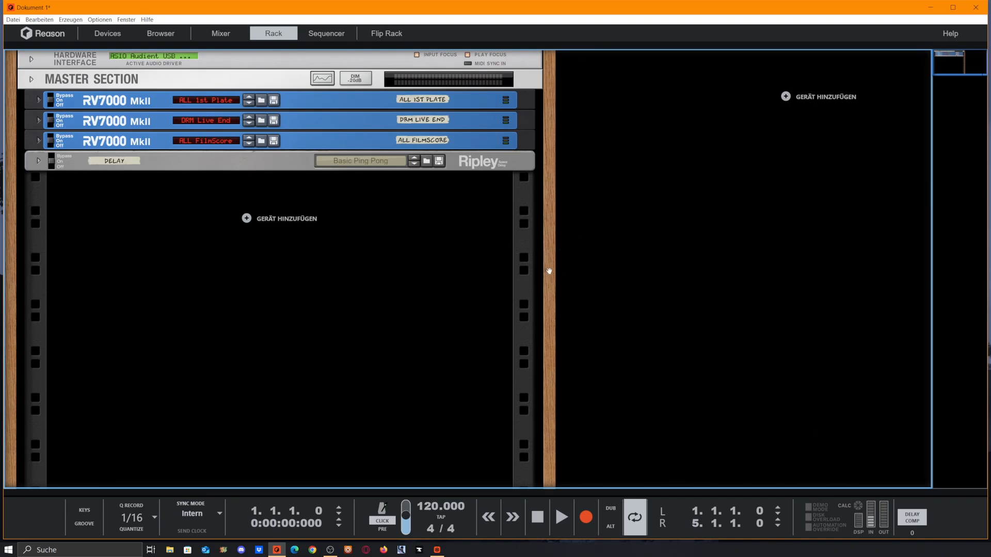
{"action": "left_click", "coordinate": [11, 20]}
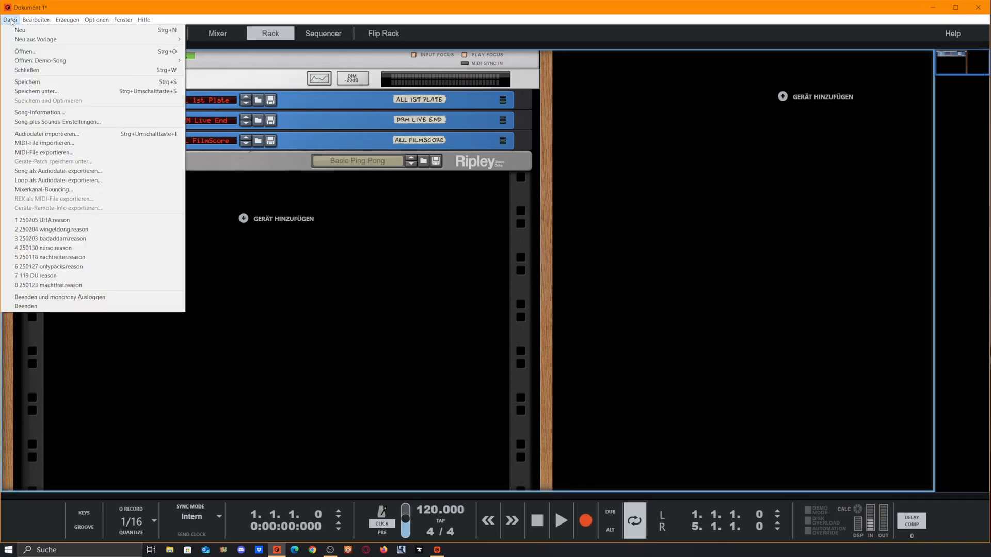
{"action": "mouse_move", "coordinate": [104, 40]}
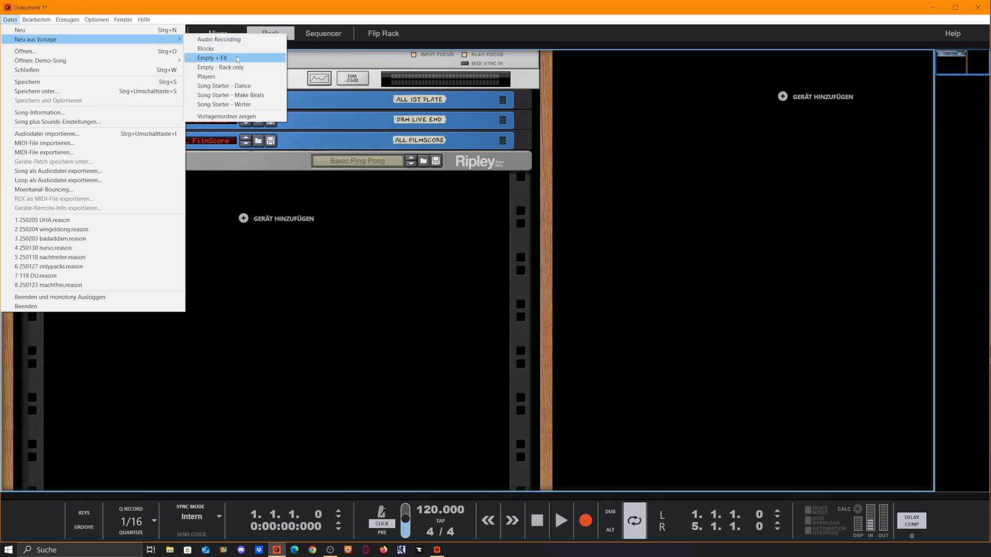
{"action": "left_click", "coordinate": [444, 296]}
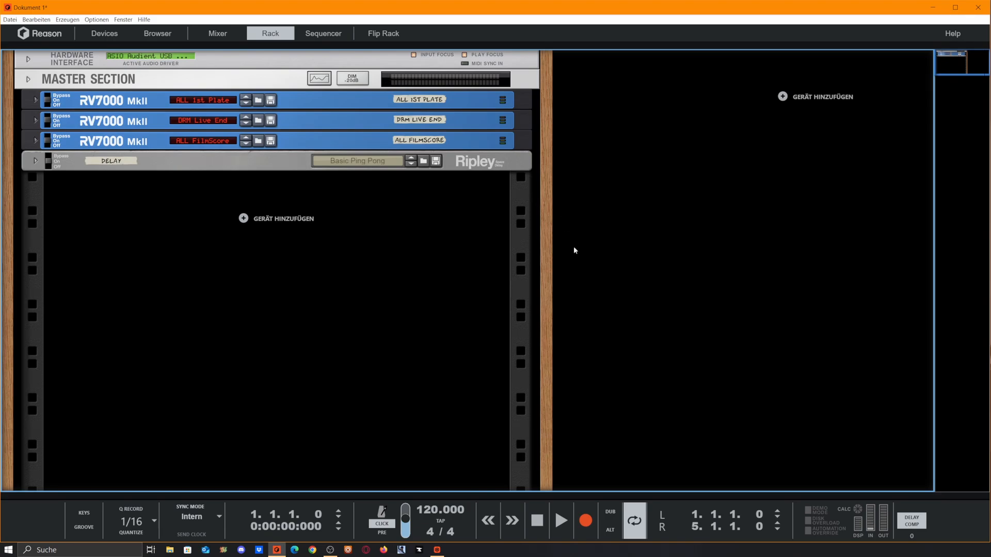
- Add a mix channel below the Ripley delay and duplicate it to make five mix channels
{"action": "left_click", "coordinate": [91, 106]}
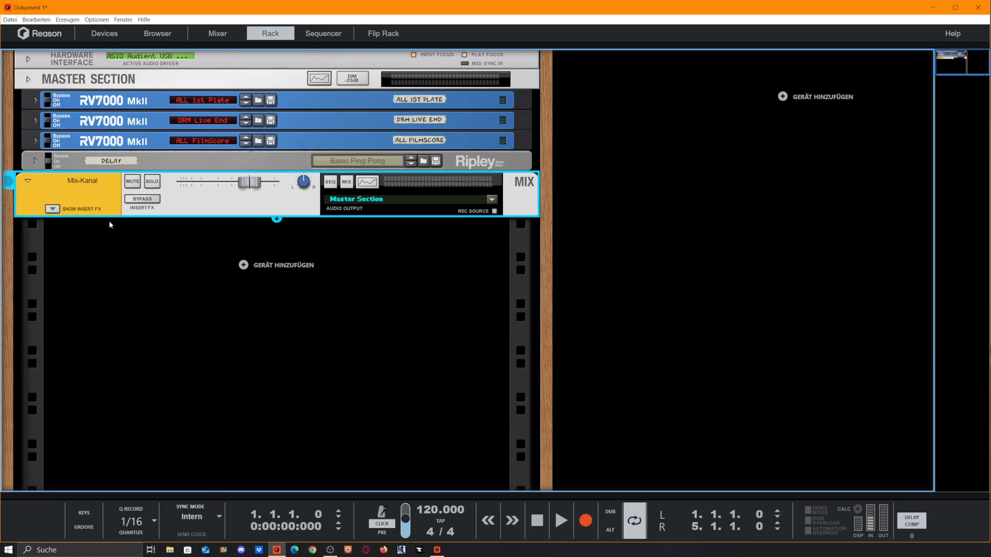
{"action": "key", "text": "ctrl+d"}
{"action": "key", "text": "ctrl+d"}
{"action": "key", "text": "ctrl+d"}
{"action": "key", "text": "ctrl+d"}
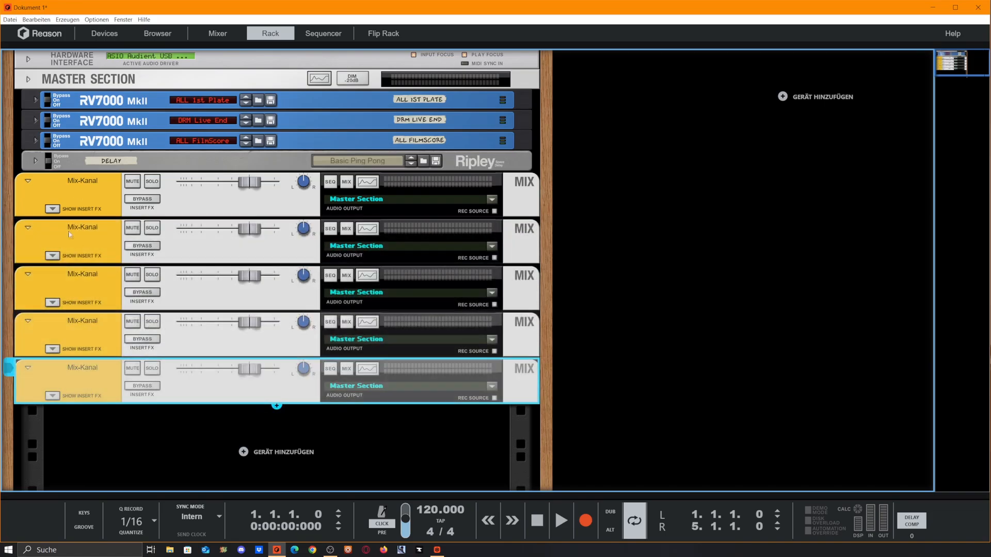
{"action": "left_click", "coordinate": [807, 290]}
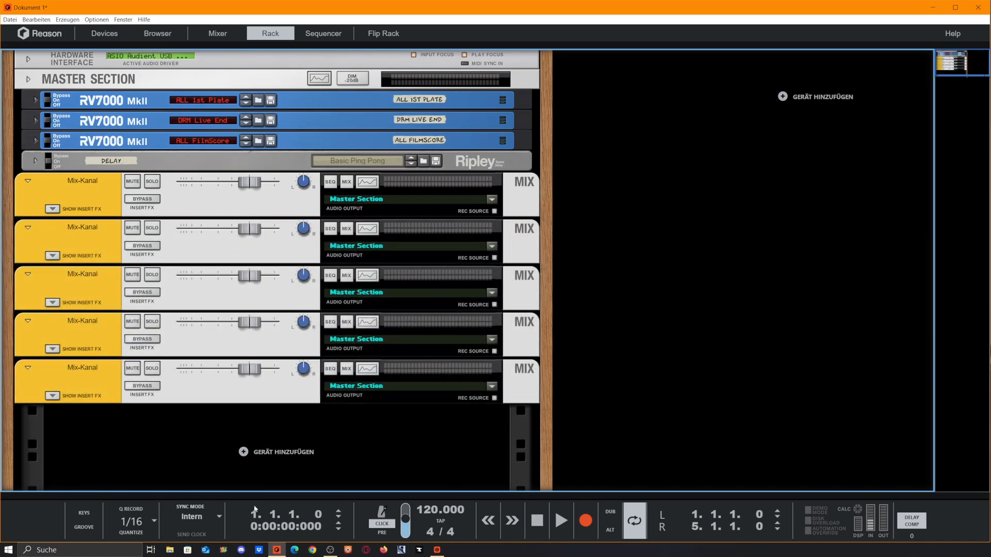
- Duplicate the last mix channel four more times
{"action": "left_click", "coordinate": [105, 380]}
{"action": "key", "text": "ctrl+d"}
{"action": "key", "text": "ctrl+d"}
{"action": "key", "text": "ctrl+d"}
{"action": "key", "text": "ctrl+d"}
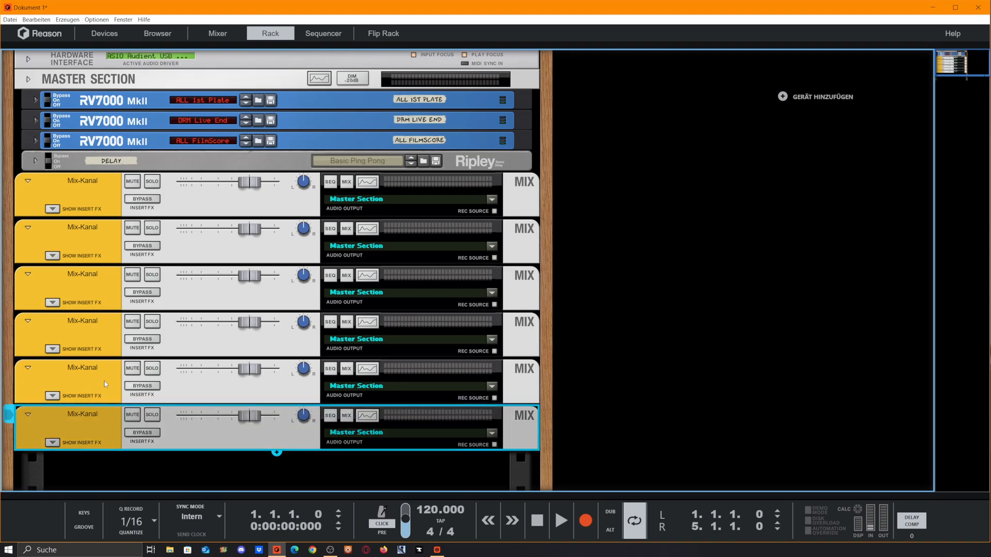
{"action": "key", "text": "ctrl+d"}
{"action": "left_click", "coordinate": [797, 422]}
{"action": "scroll", "coordinate": [796, 422], "scroll_direction": "up", "scroll_amount": 4}
{"action": "scroll", "coordinate": [478, 206], "scroll_direction": "down", "scroll_amount": 7}
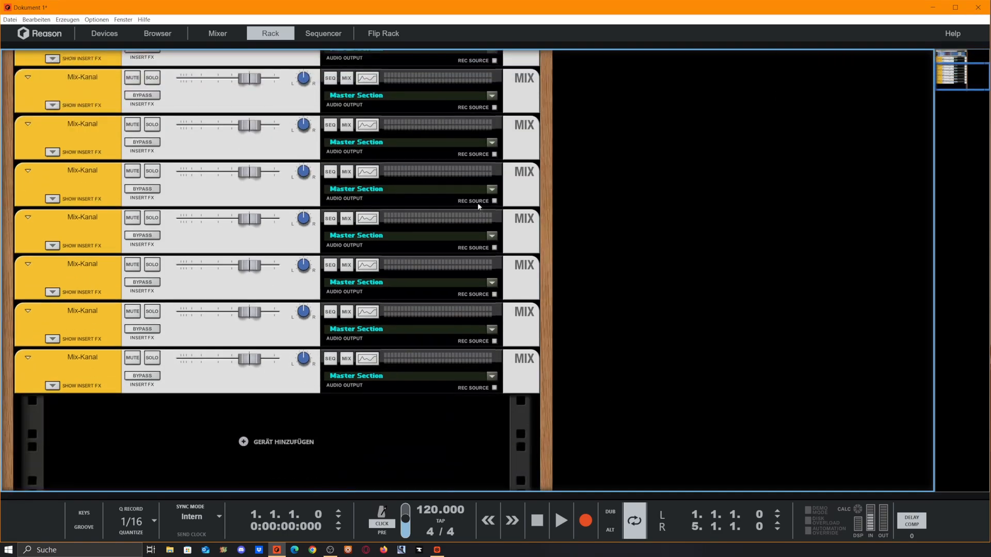
- Duplicate the last mix channel nine more times to extend the stack of mix channels
{"action": "left_click", "coordinate": [525, 344]}
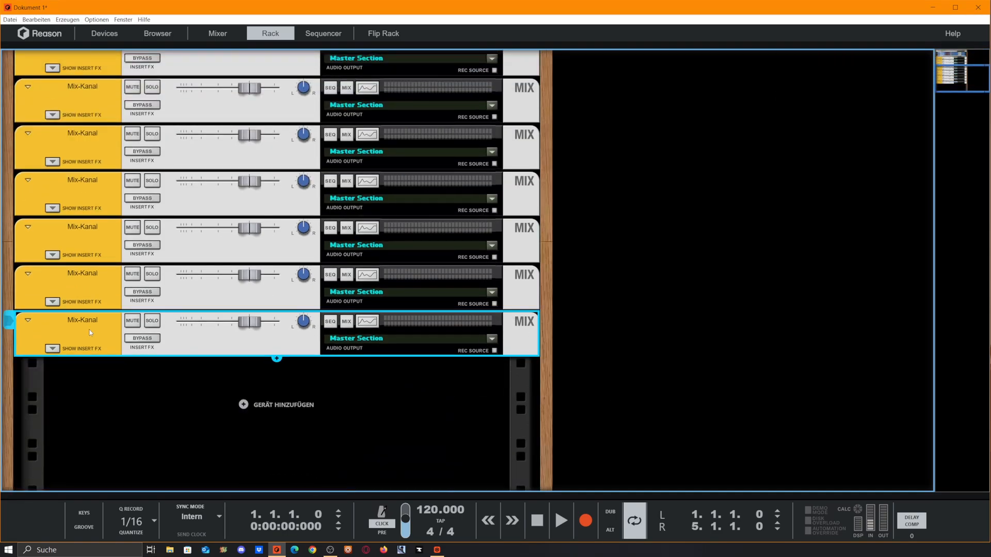
{"action": "key", "text": "ctrl+d"}
{"action": "key", "text": "ctrl+d"}
{"action": "key", "text": "ctrl+d"}
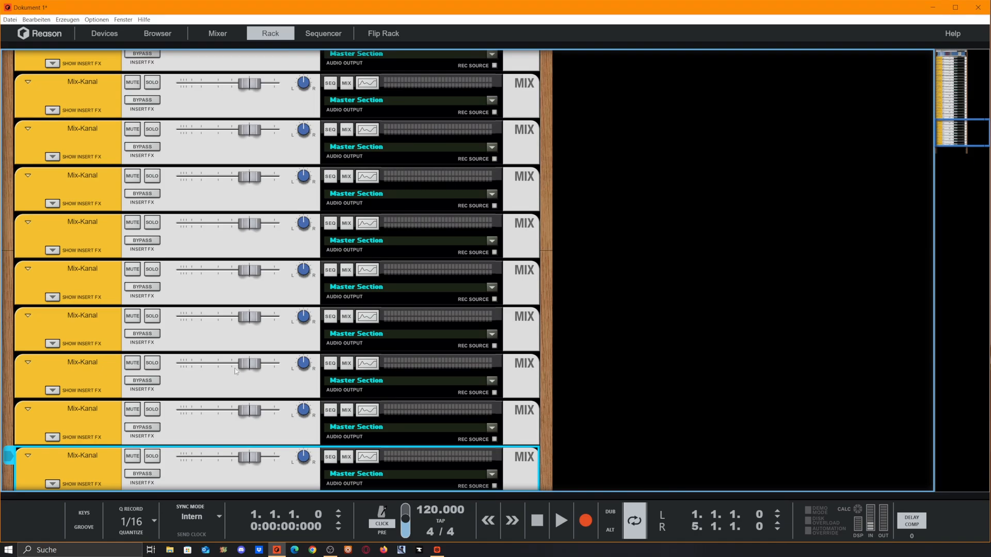
{"action": "key", "text": "ctrl+d"}
{"action": "key", "text": "ctrl+d"}
{"action": "key", "text": "ctrl+d"}
{"action": "key", "text": "ctrl+d"}
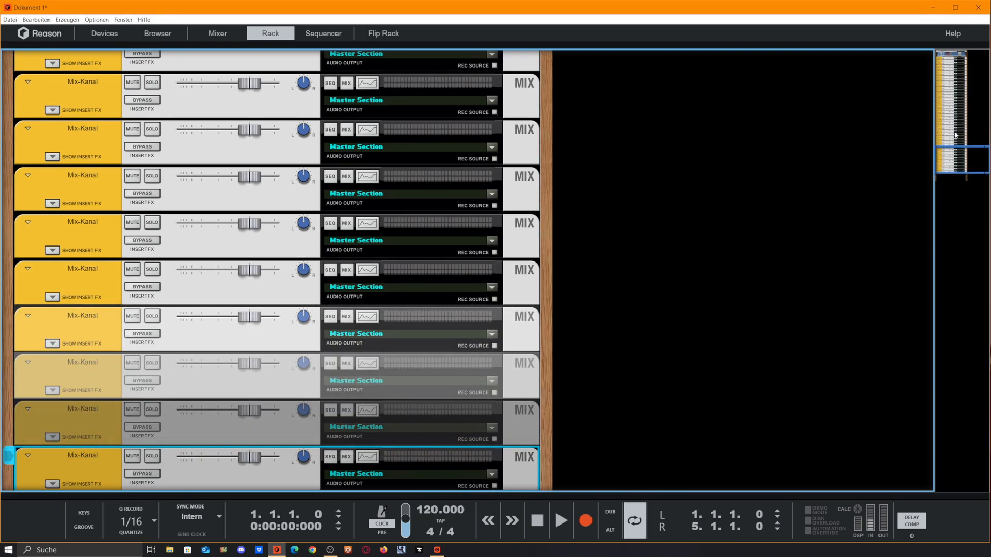
{"action": "key", "text": "ctrl+d"}
{"action": "key", "text": "ctrl+d"}
{"action": "key", "text": "ctrl+d"}
{"action": "key", "text": "ctrl+d"}
{"action": "key", "text": "ctrl+d"}
{"action": "key", "text": "ctrl+d"}
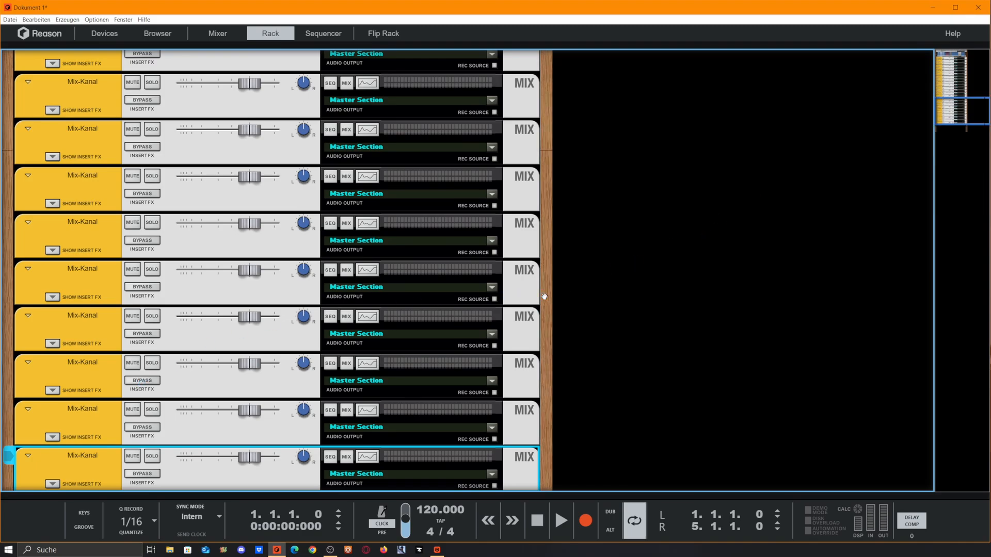
- Move two mix channels out of the main rack into two new rack columns to its right
{"action": "scroll", "coordinate": [550, 294], "scroll_direction": "up", "scroll_amount": 5}
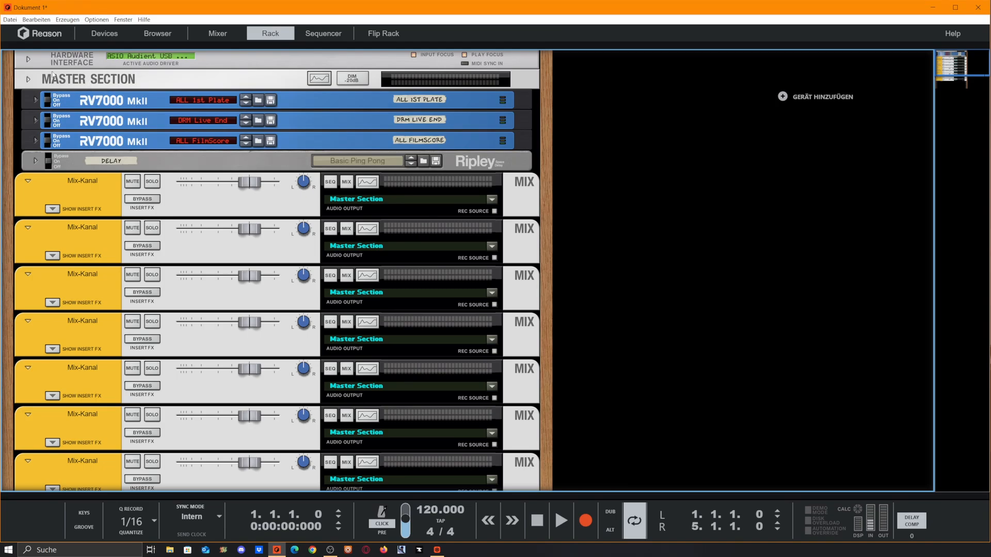
{"action": "scroll", "coordinate": [122, 248], "scroll_direction": "down", "scroll_amount": 3}
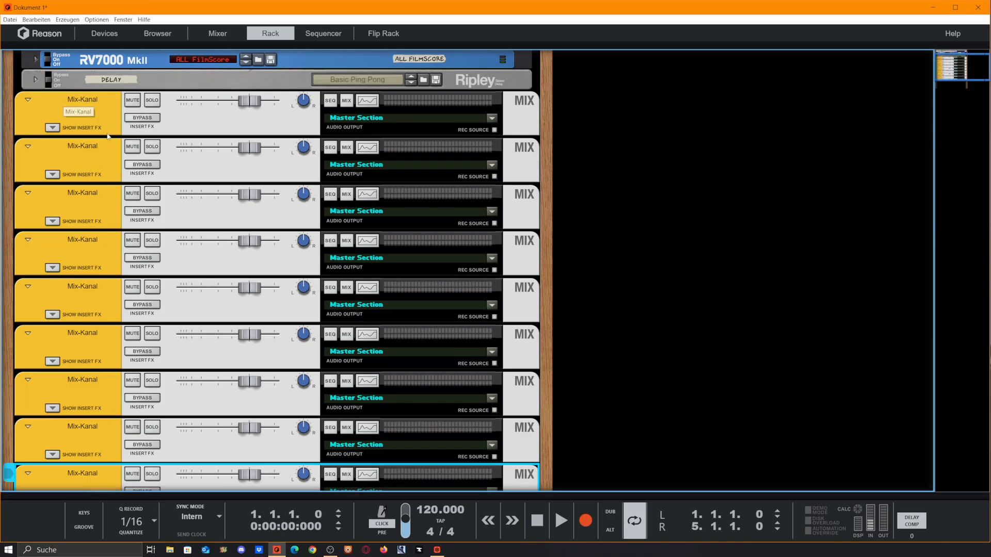
{"action": "scroll", "coordinate": [108, 136], "scroll_direction": "up", "scroll_amount": 3}
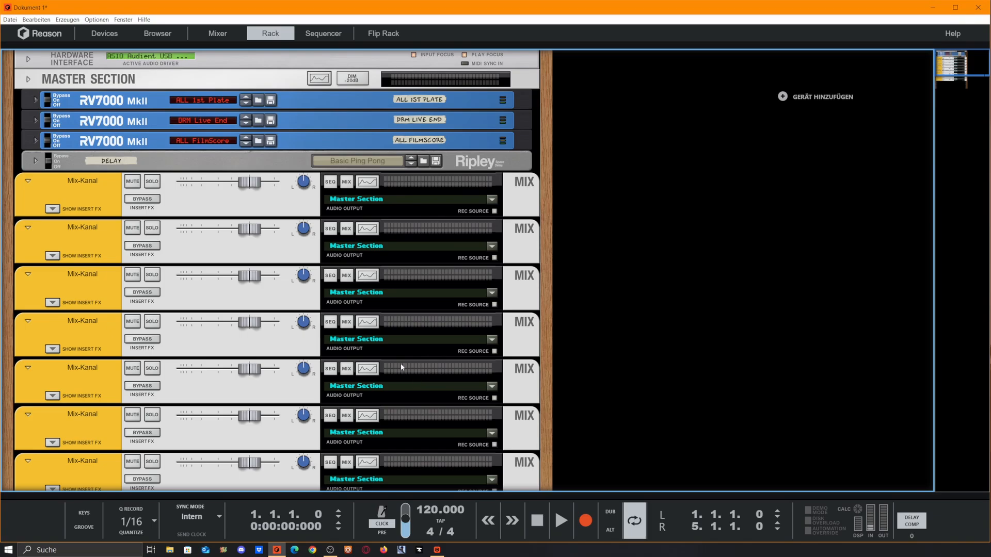
{"action": "scroll", "coordinate": [101, 348], "scroll_direction": "down", "scroll_amount": 1}
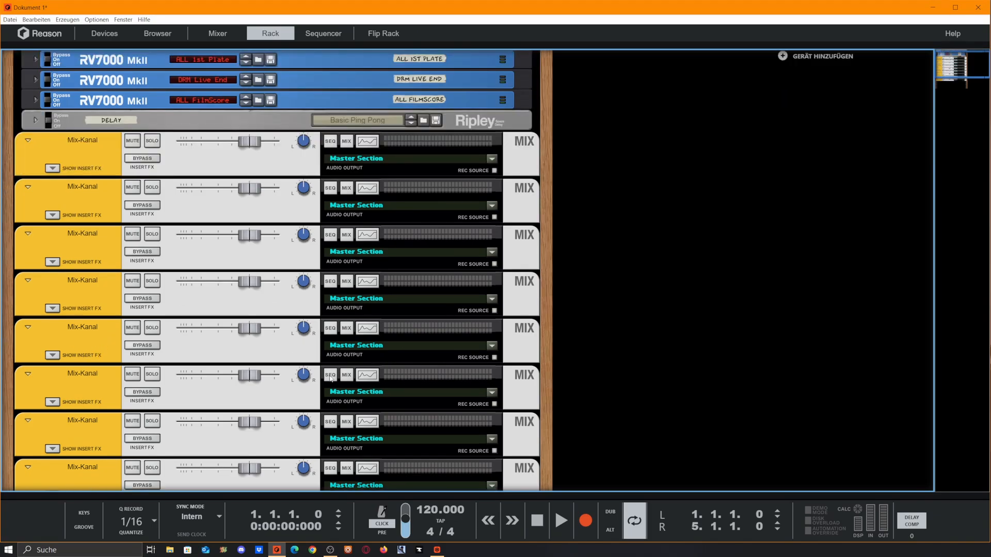
{"action": "left_click_drag", "start_coordinate": [98, 320], "coordinate": [707, 282]}
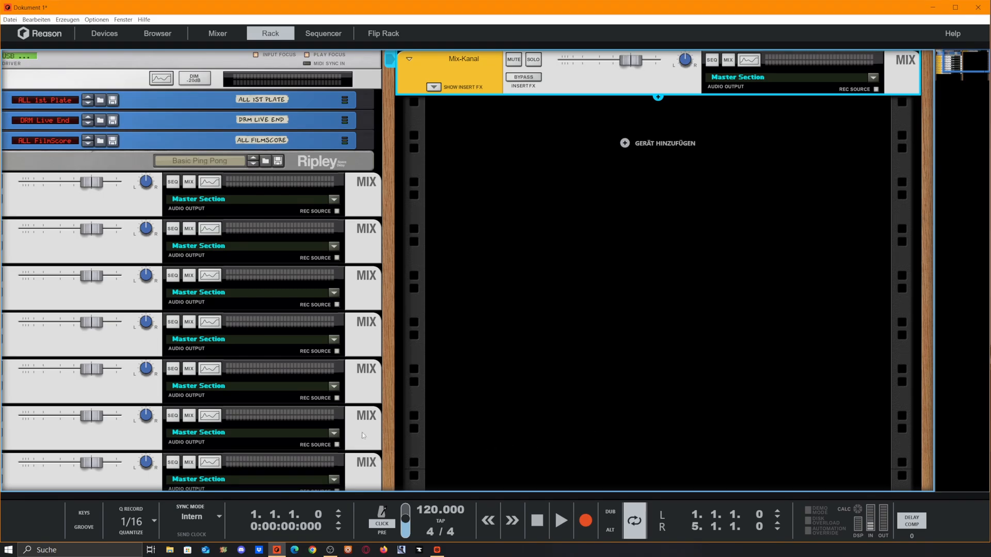
{"action": "left_click_drag", "start_coordinate": [384, 415], "coordinate": [22, 415]}
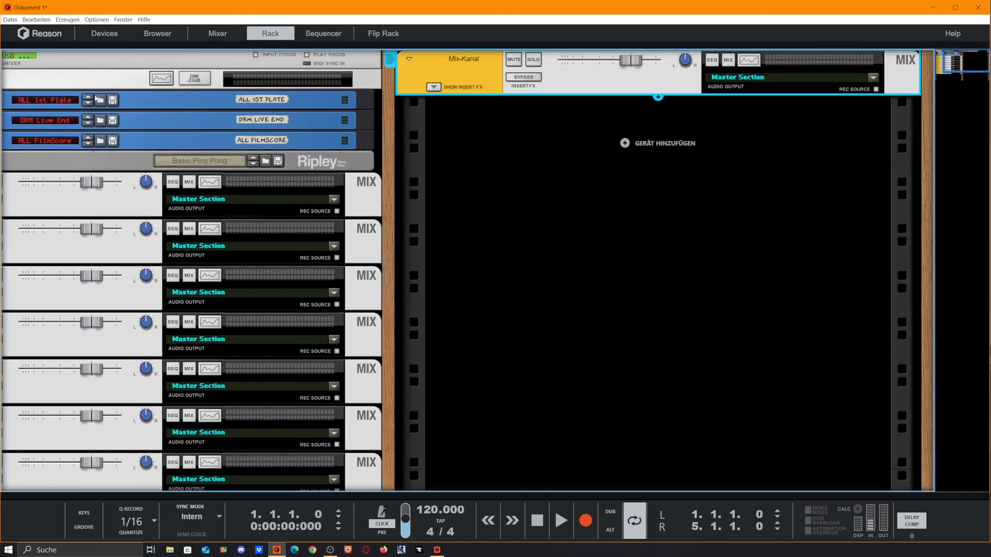
{"action": "left_click_drag", "start_coordinate": [113, 212], "coordinate": [987, 238]}
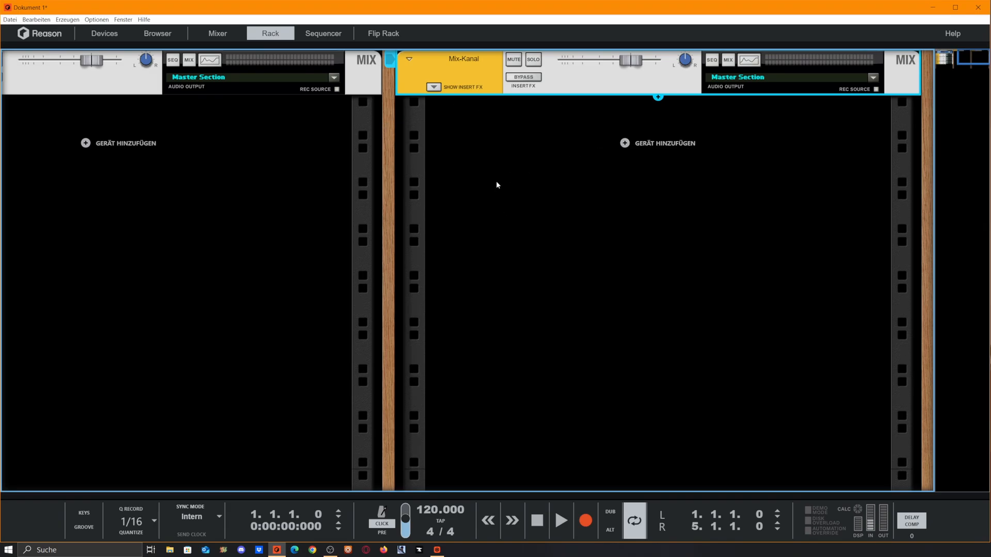
{"action": "left_click_drag", "start_coordinate": [496, 181], "coordinate": [670, 310]}
- Duplicate the mix channel in the second rack column to make five channels there
{"action": "left_click", "coordinate": [227, 75]}
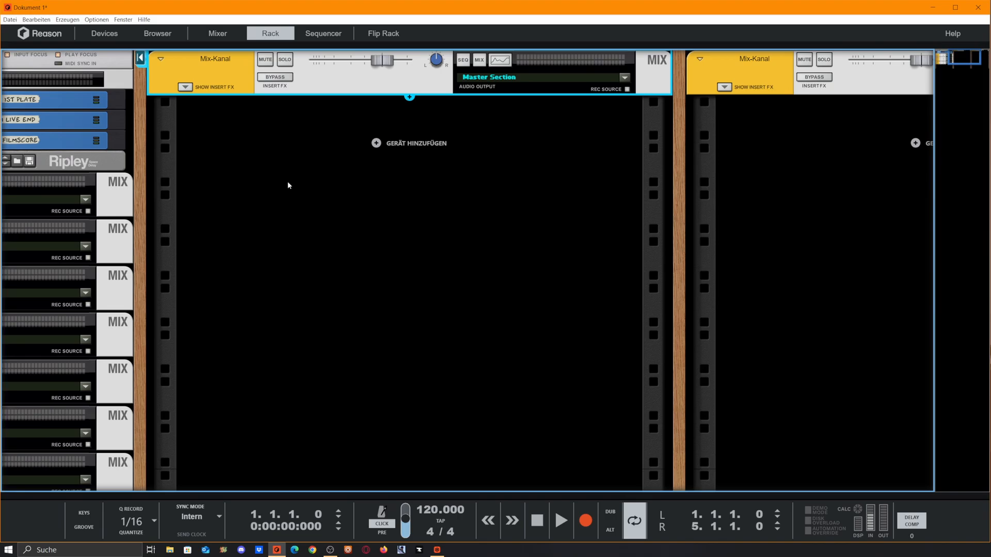
{"action": "key", "text": "ctrl+d"}
{"action": "key", "text": "ctrl+d"}
{"action": "key", "text": "ctrl+d"}
{"action": "key", "text": "ctrl+d"}
- Rename the first two channels in the second column BD and SN
{"action": "left_click", "coordinate": [235, 59]}
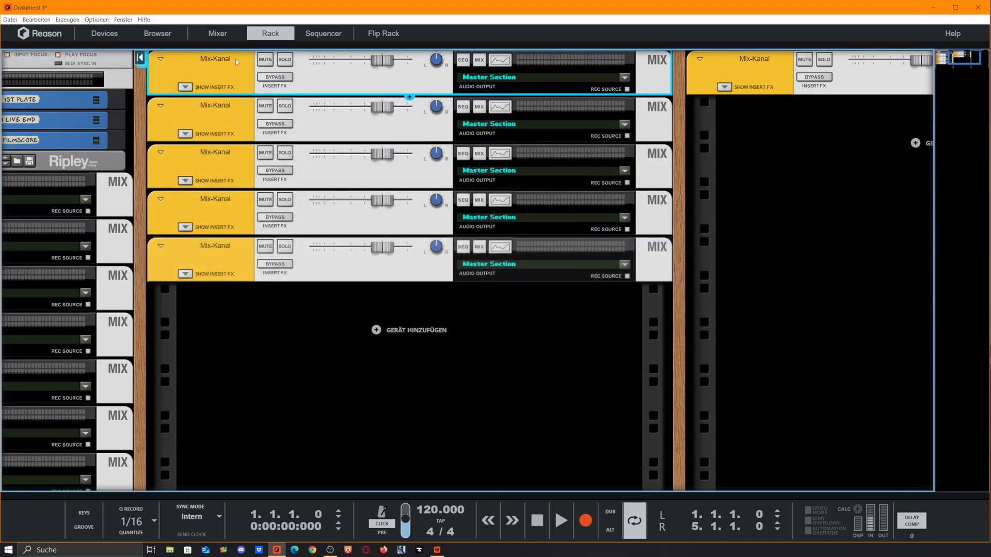
{"action": "left_click", "coordinate": [235, 59]}
{"action": "type", "text": "BD"}
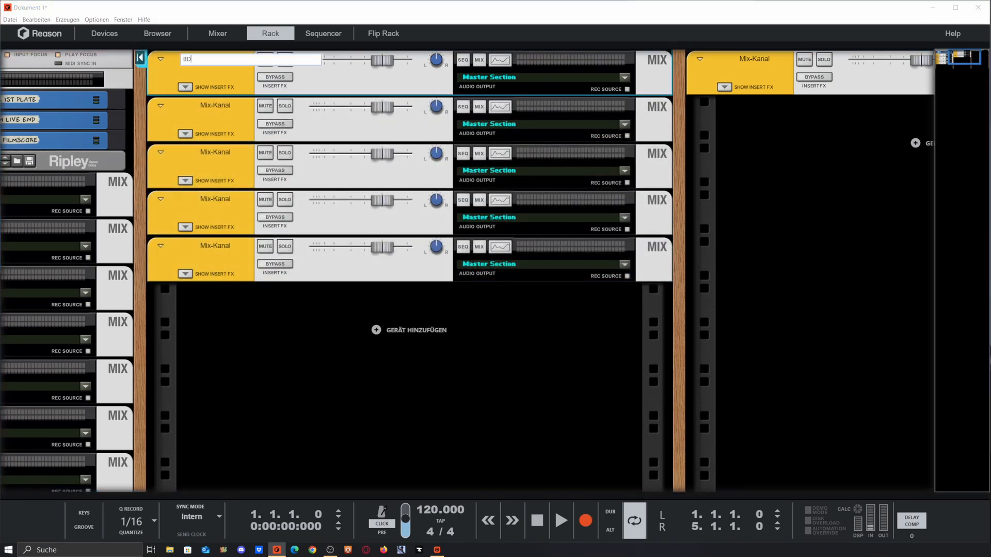
{"action": "key", "text": "Return"}
{"action": "left_click", "coordinate": [231, 109]}
{"action": "left_click", "coordinate": [231, 109]}
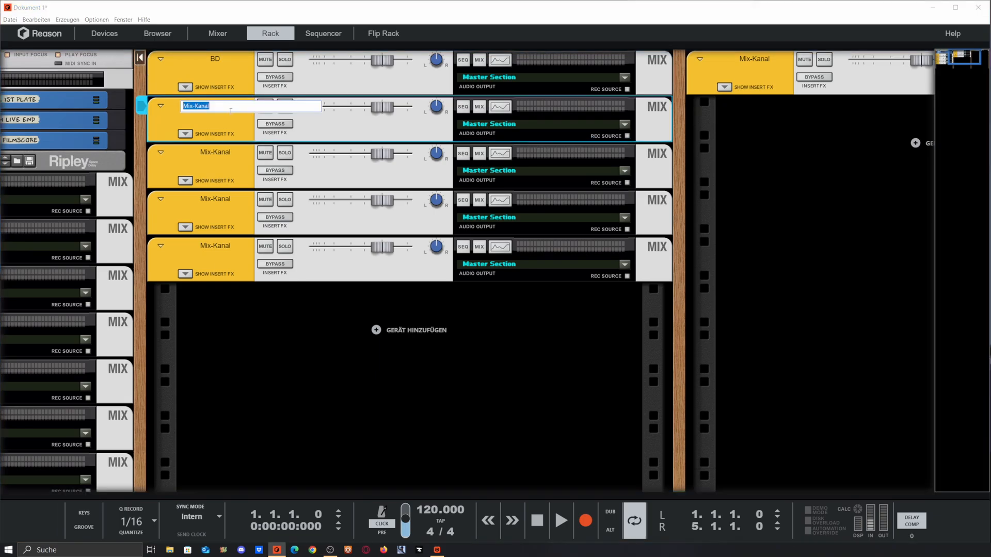
{"action": "type", "text": "SN"}
{"action": "key", "text": "Return"}
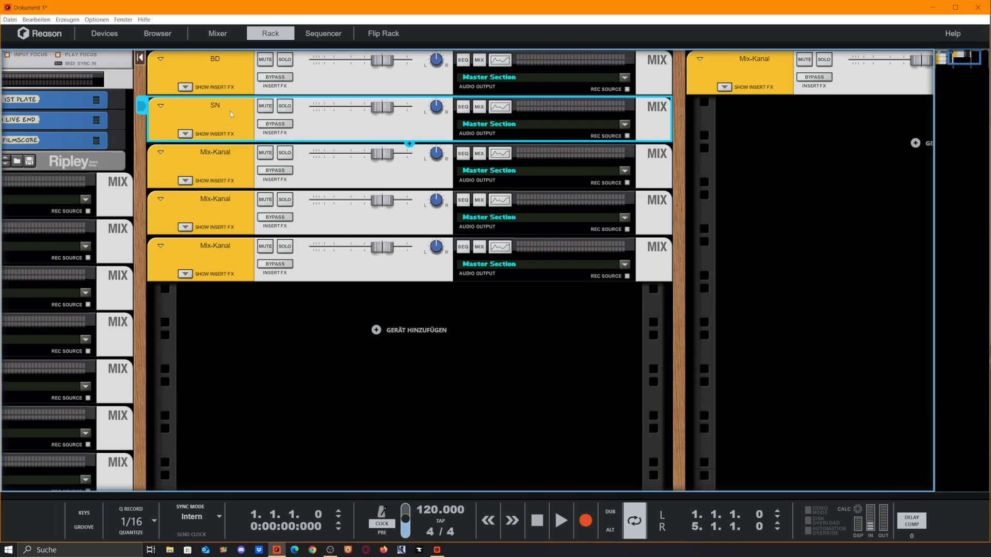
- Rename the remaining three channels in the column HH, PERC1 and PERC2
{"action": "double_click", "coordinate": [219, 155]}
{"action": "type", "text": "HH"}
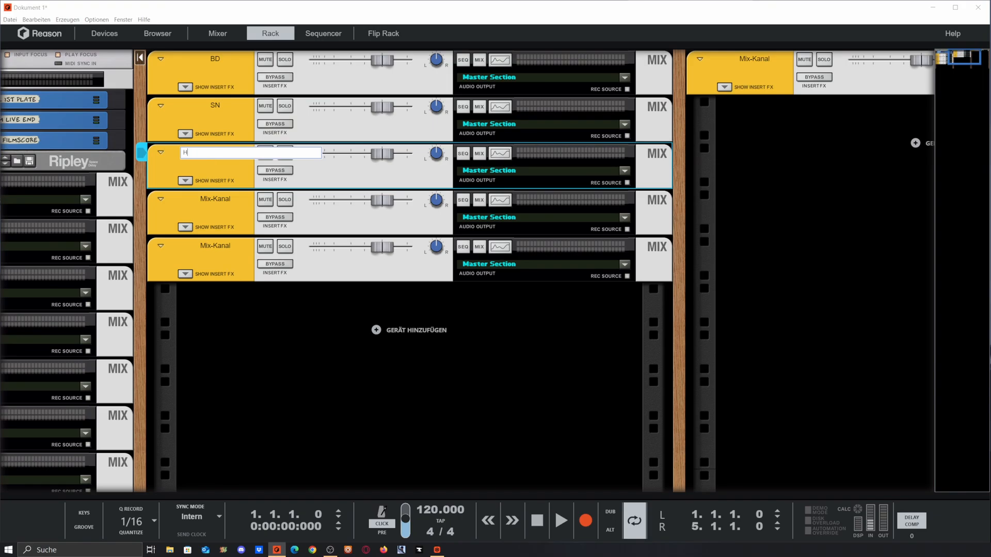
{"action": "key", "text": "Return"}
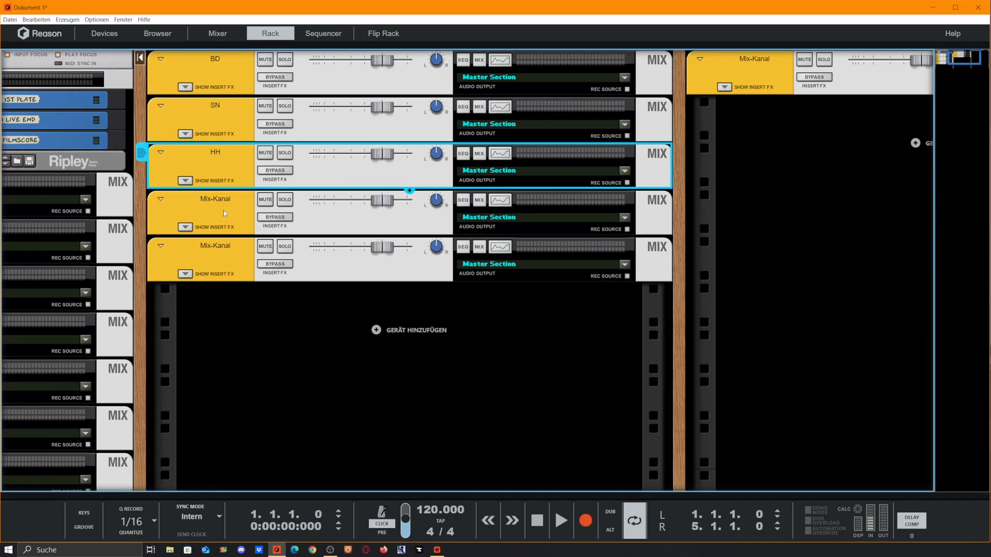
{"action": "left_click", "coordinate": [224, 213]}
{"action": "double_click", "coordinate": [226, 200]}
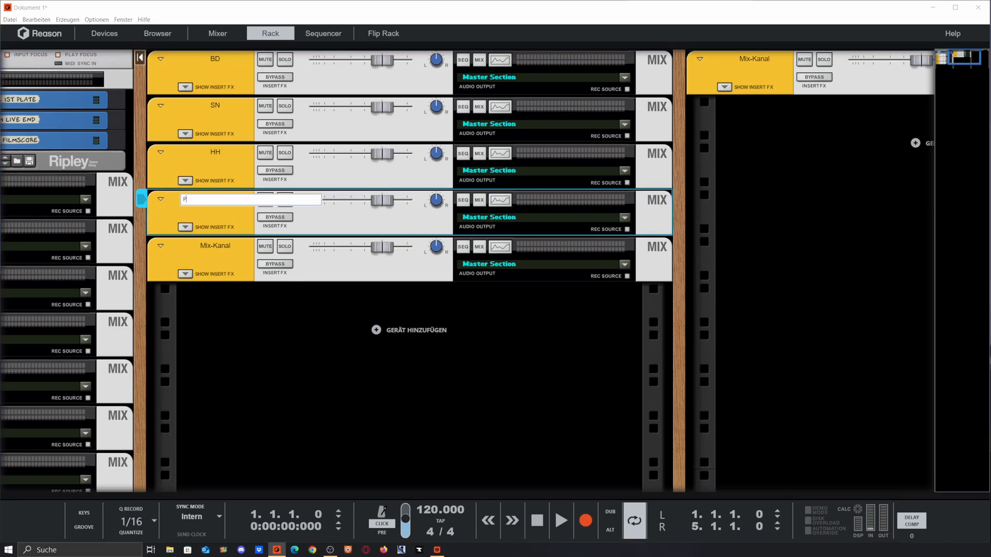
{"action": "type", "text": "PERC1"}
{"action": "key", "text": "Return"}
{"action": "double_click", "coordinate": [215, 246]}
{"action": "type", "text": "PERC2"}
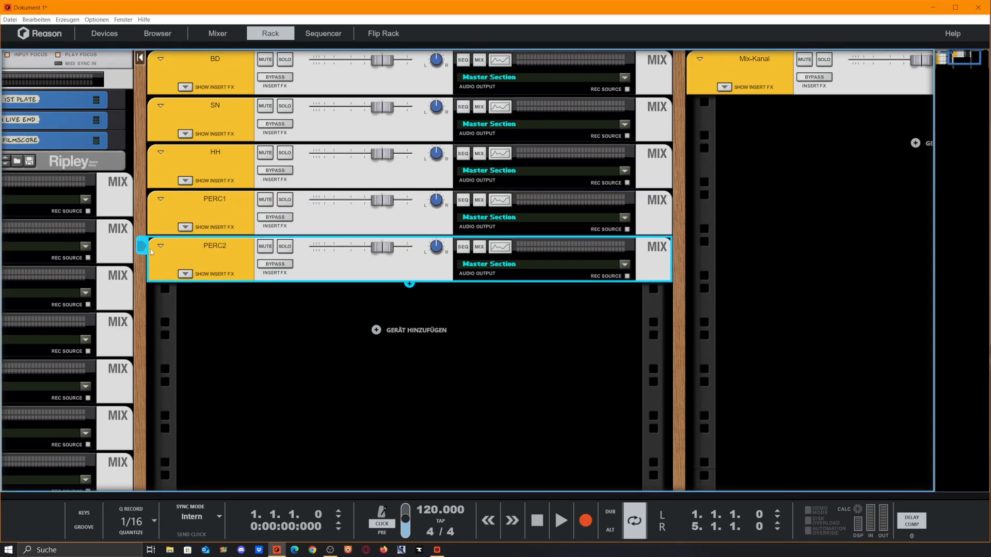
{"action": "key", "text": "Return"}
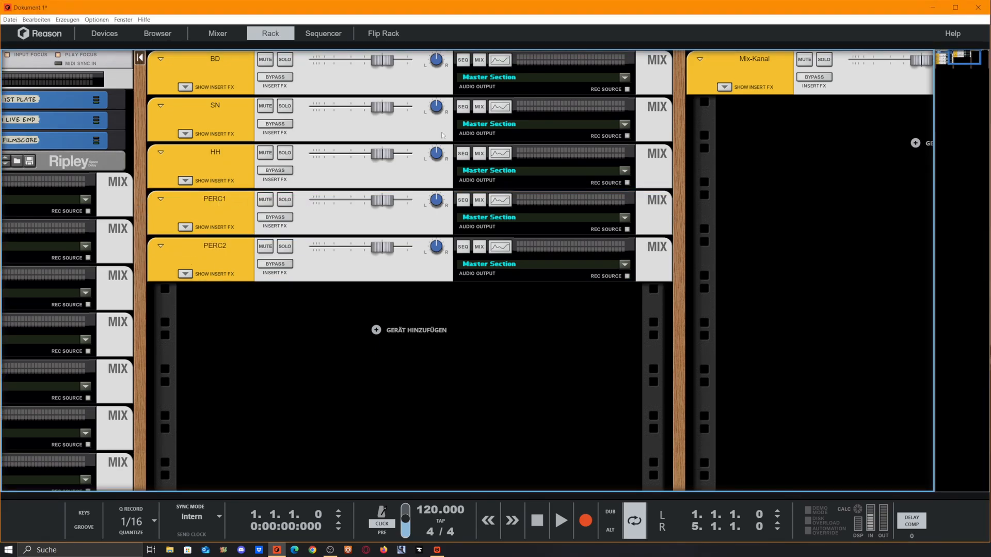
- Select the PERC1 and PERC2 channels and connect them to a new output bus
{"action": "left_click", "coordinate": [223, 212]}
{"action": "left_click", "coordinate": [222, 262]}
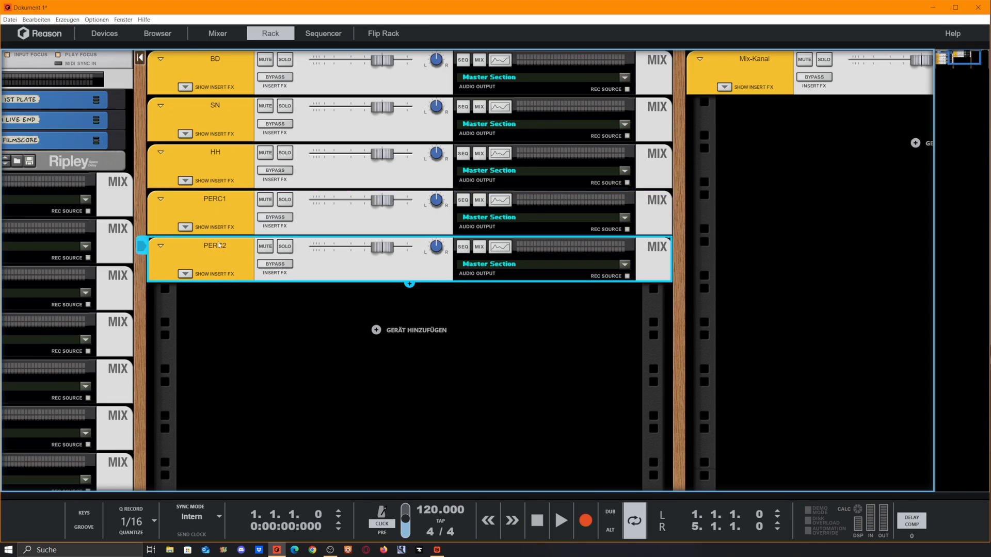
{"action": "left_click", "coordinate": [227, 205]}
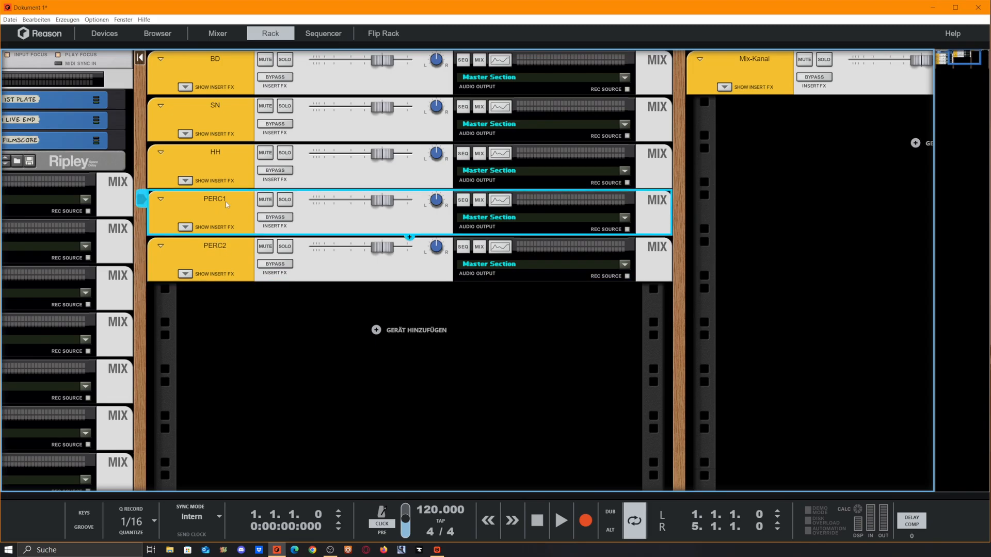
{"action": "left_click", "coordinate": [237, 260], "text": "shift"}
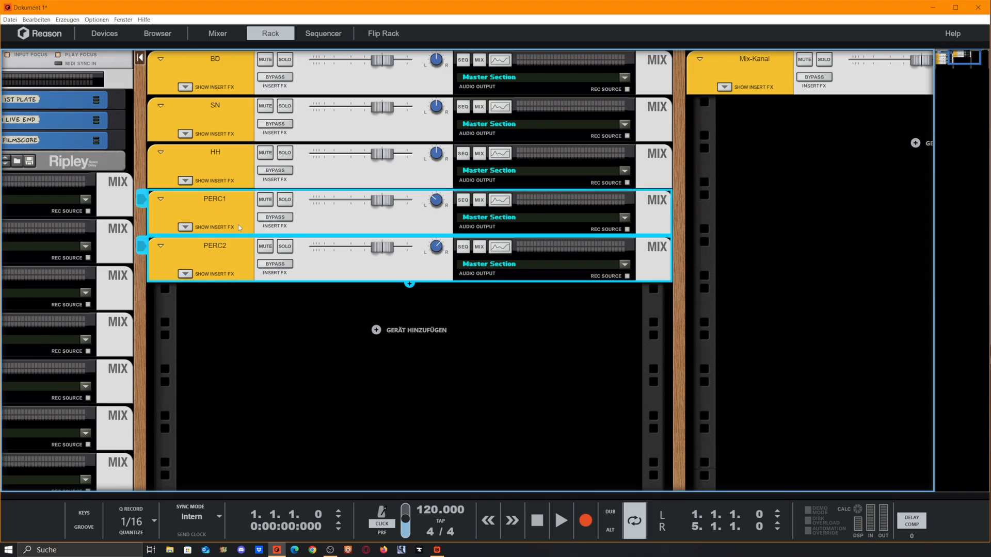
{"action": "right_click", "coordinate": [235, 272]}
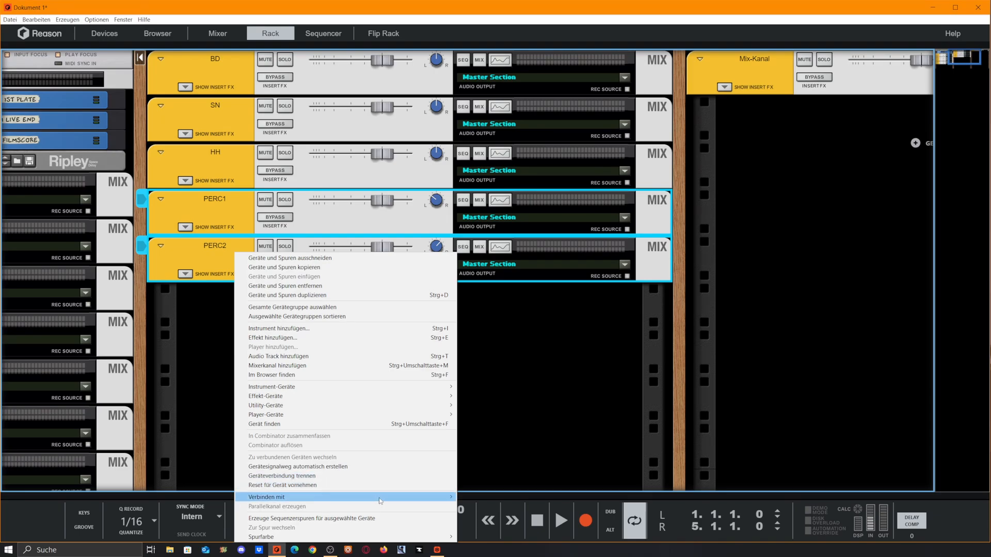
{"action": "mouse_move", "coordinate": [382, 498]}
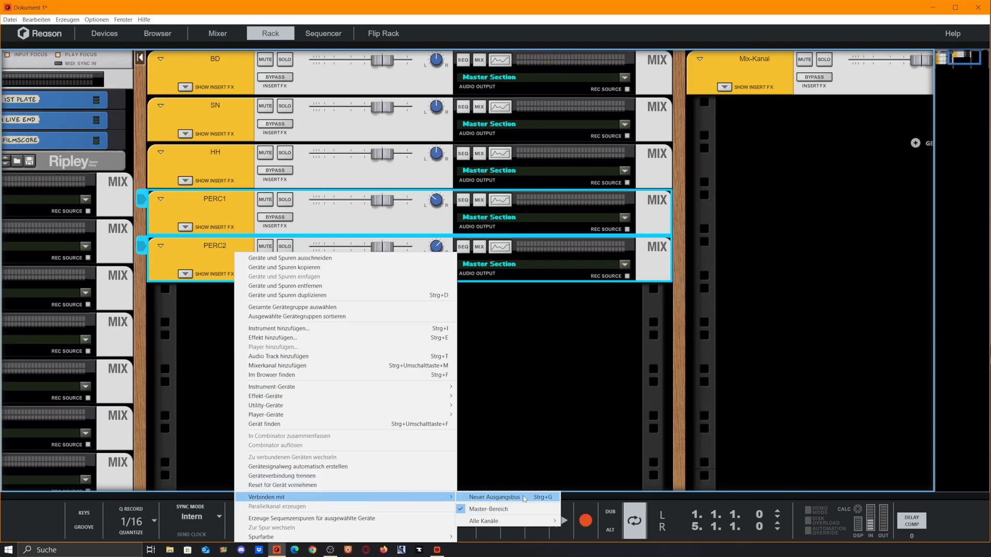
{"action": "left_click", "coordinate": [524, 499]}
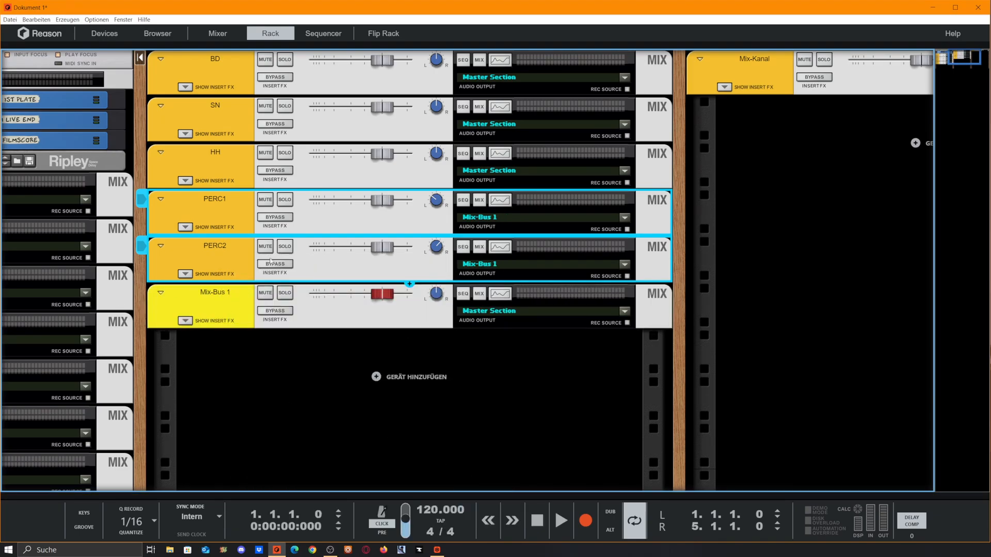
{"action": "left_click", "coordinate": [201, 312]}
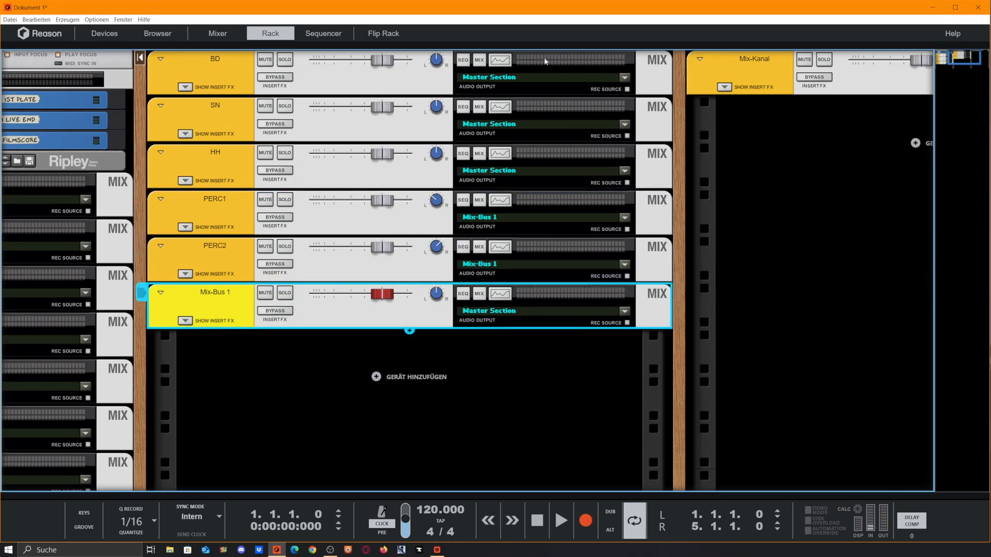
{"action": "key", "text": "F5"}
{"action": "left_click", "coordinate": [628, 473]}
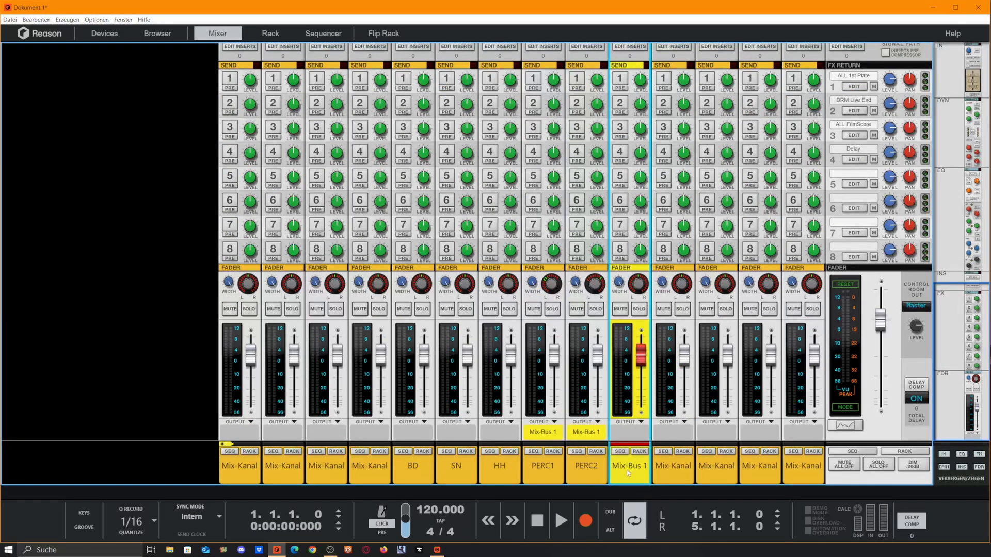
{"action": "left_click", "coordinate": [533, 78]}
{"action": "left_click", "coordinate": [576, 79]}
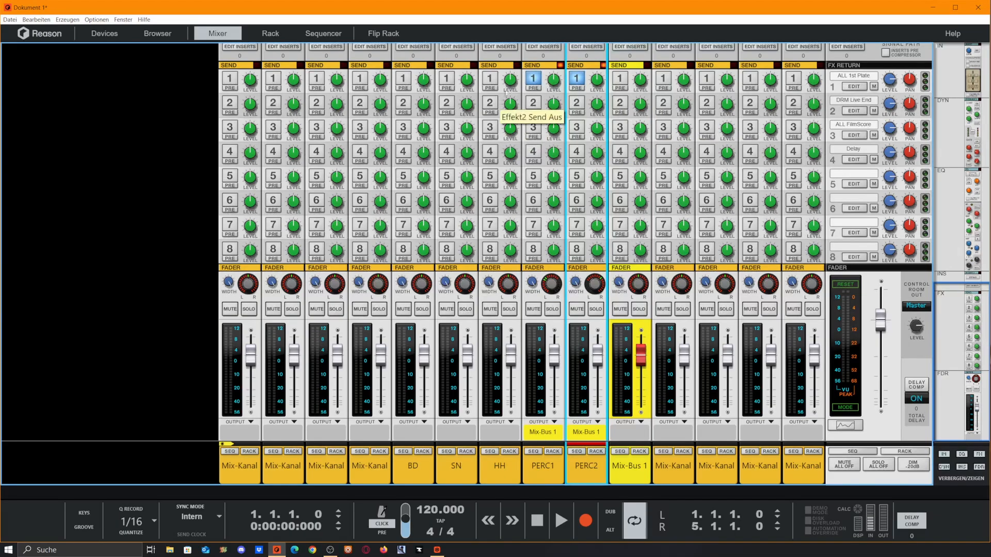
{"action": "left_click", "coordinate": [533, 79]}
{"action": "left_click", "coordinate": [576, 79]}
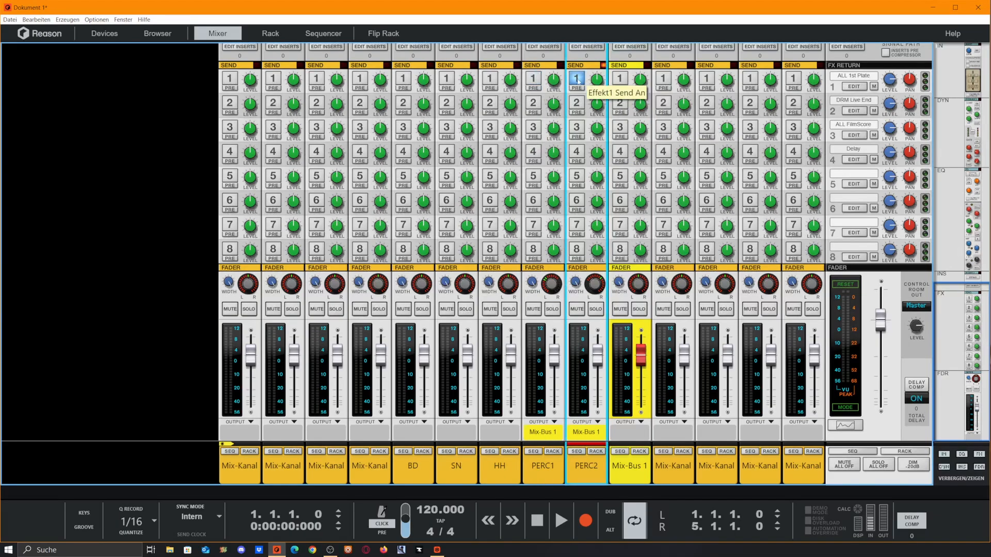
{"action": "left_click", "coordinate": [624, 79]}
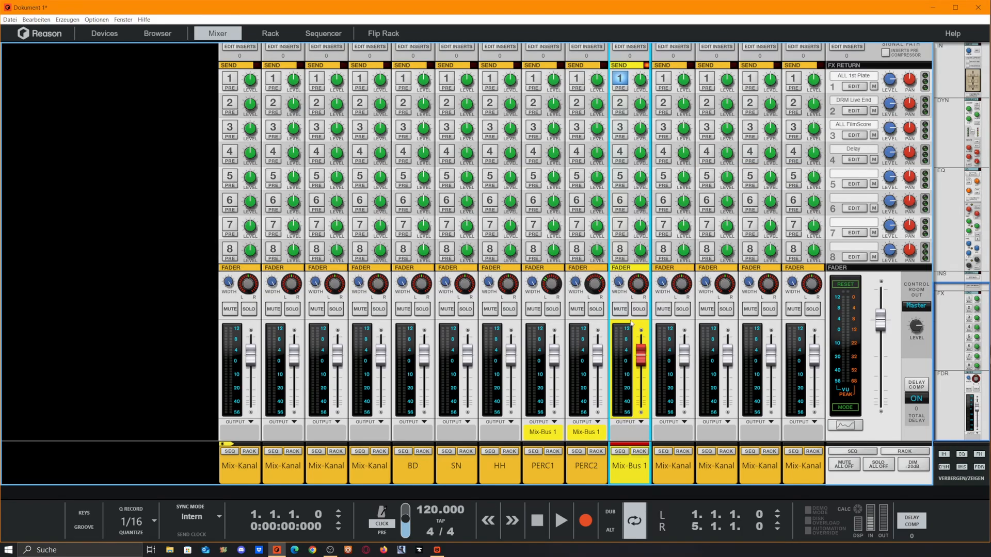
{"action": "left_click", "coordinate": [619, 79]}
- Select the BD, SN, HH and Mix-Bus 1 channels in the mixer and connect them to a new output bus
{"action": "left_click_drag", "start_coordinate": [603, 497], "coordinate": [645, 51]}
{"action": "key", "text": "F6"}
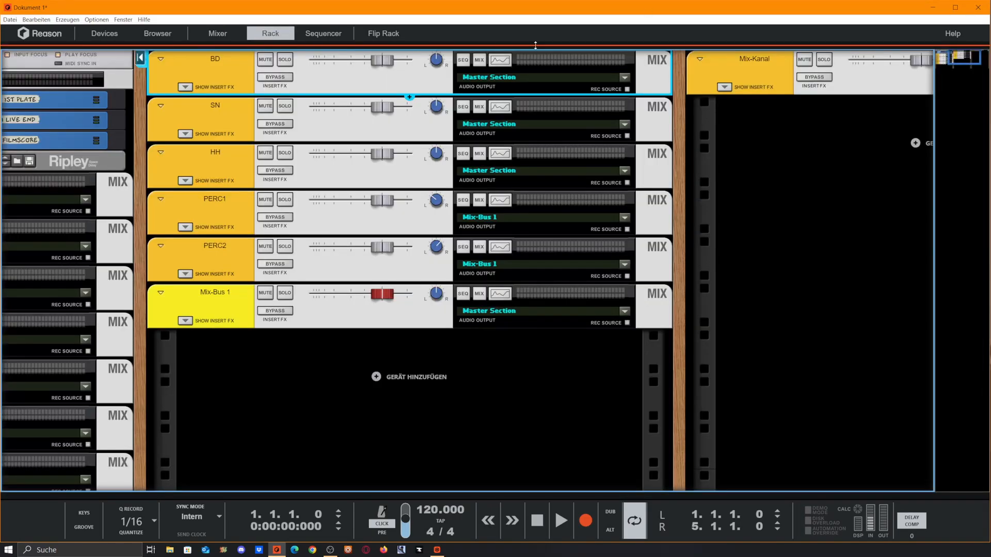
{"action": "left_click_drag", "start_coordinate": [535, 45], "coordinate": [568, 488]}
{"action": "left_click", "coordinate": [424, 467]}
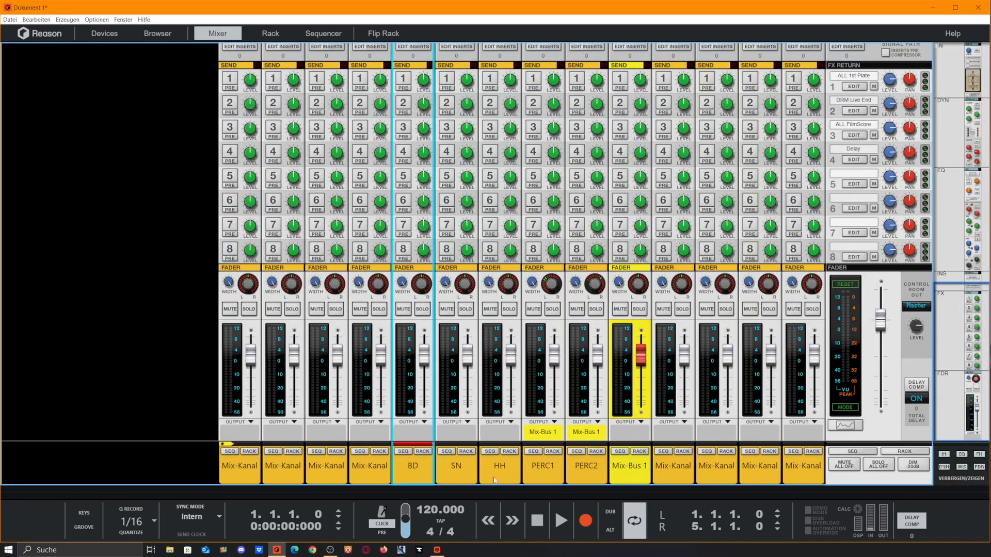
{"action": "left_click", "coordinate": [451, 476], "text": "shift"}
{"action": "left_click", "coordinate": [494, 473], "text": "shift"}
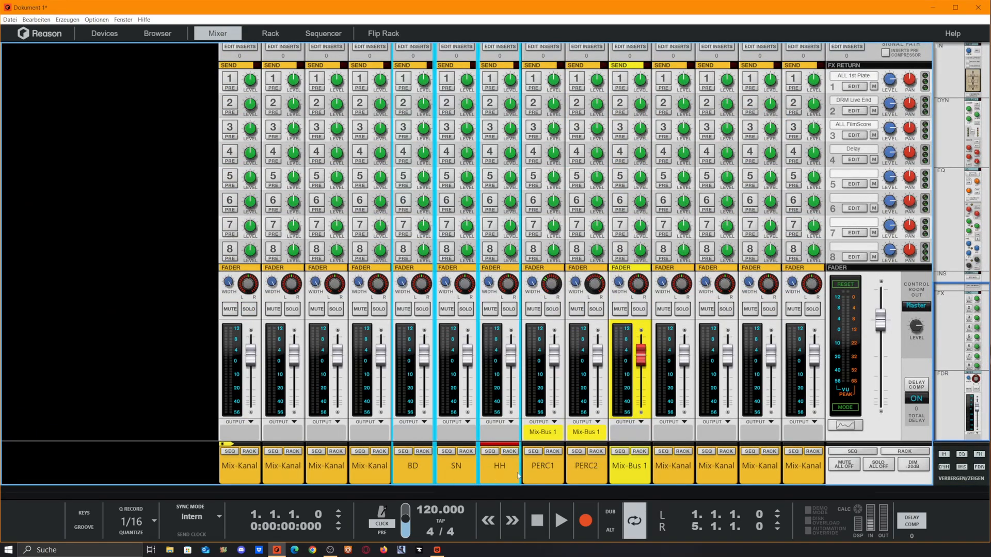
{"action": "left_click", "coordinate": [631, 469], "text": "shift"}
{"action": "left_click", "coordinate": [544, 477], "text": "ctrl"}
{"action": "left_click", "coordinate": [584, 476], "text": "ctrl"}
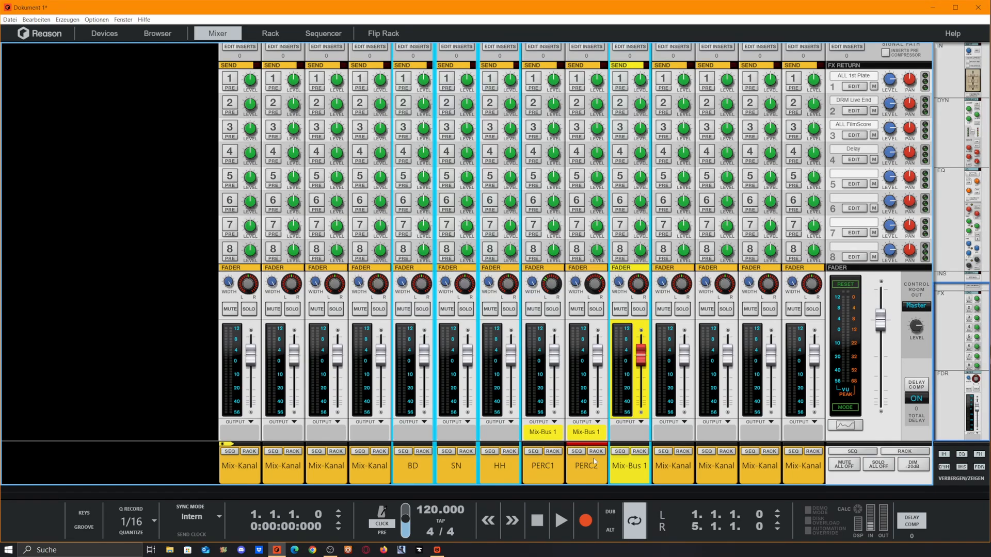
{"action": "right_click", "coordinate": [628, 475]}
{"action": "mouse_move", "coordinate": [795, 447]}
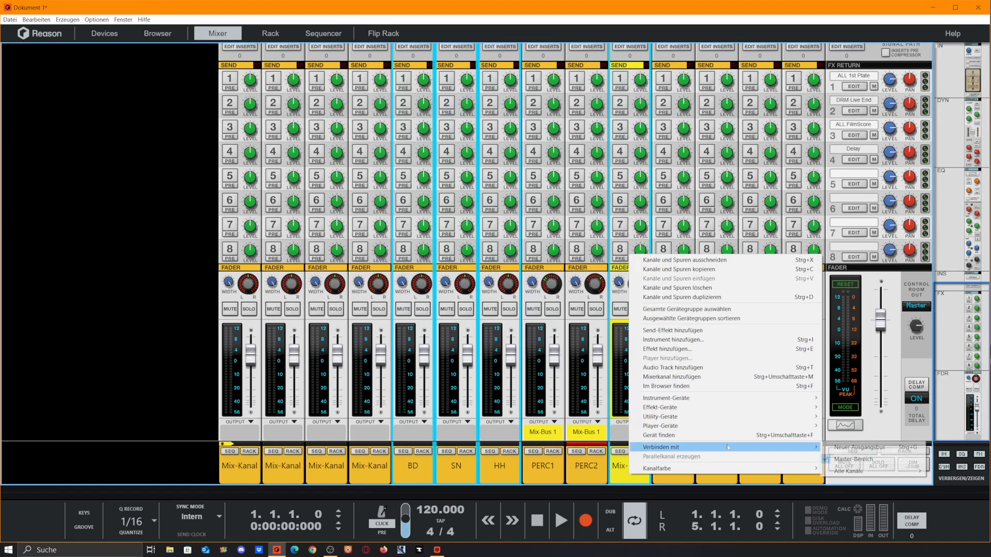
{"action": "left_click", "coordinate": [871, 452]}
- Rename the new bus DRUMS and the Mix-Bus 1 channel Percs
{"action": "double_click", "coordinate": [638, 466]}
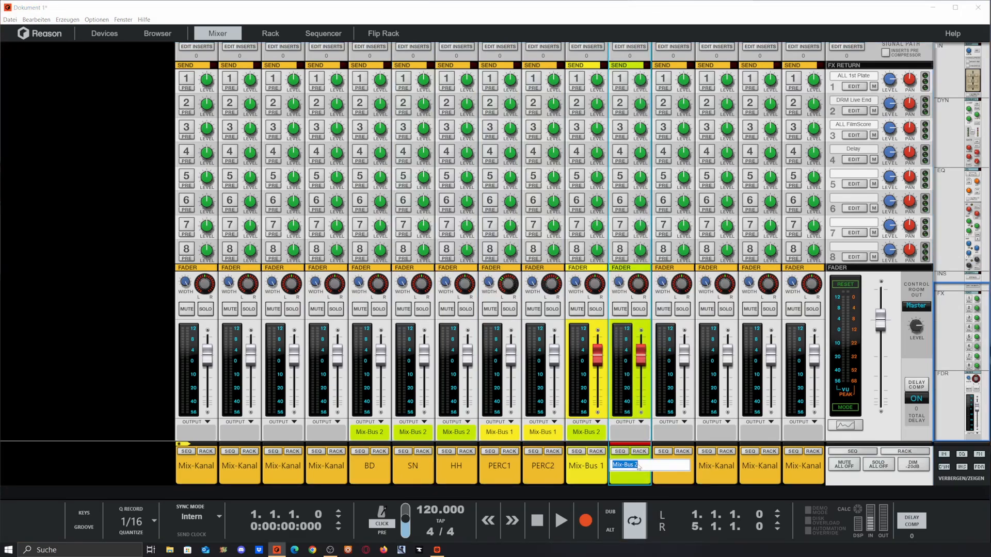
{"action": "type", "text": "DRUMS"}
{"action": "double_click", "coordinate": [588, 466]}
{"action": "type", "text": "Percs"}
{"action": "key", "text": "Return"}
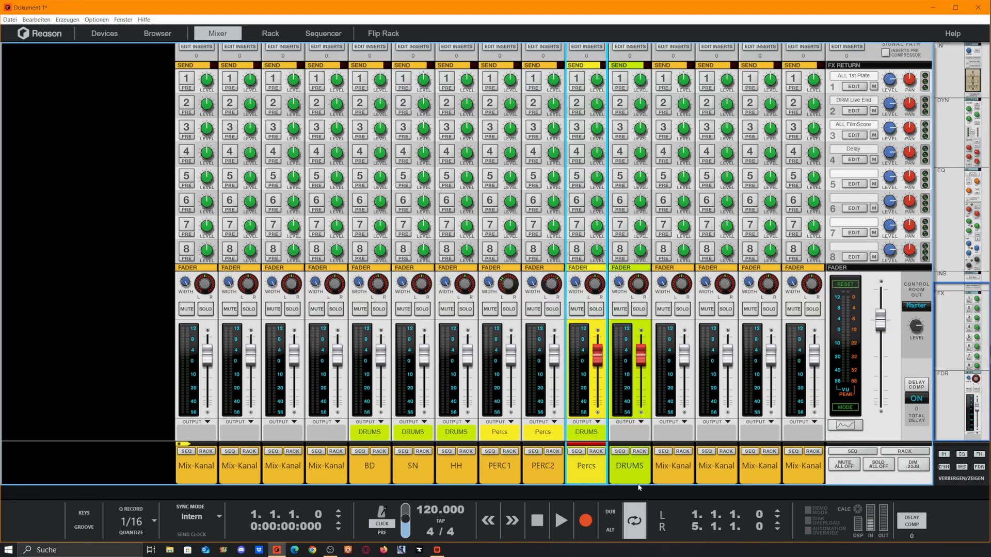
- Review the bus routing of the drum channels in the rack view
{"action": "left_click", "coordinate": [373, 476]}
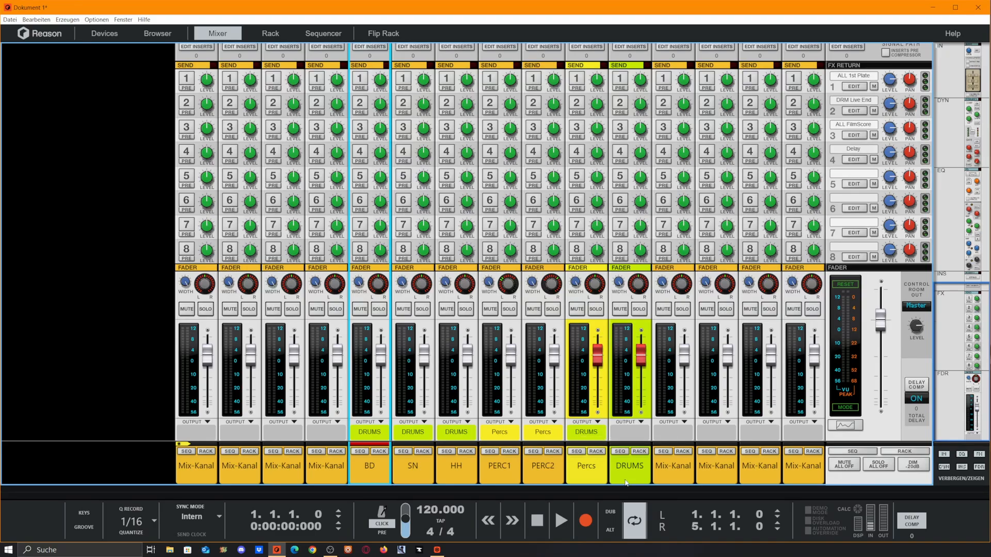
{"action": "key", "text": "F6"}
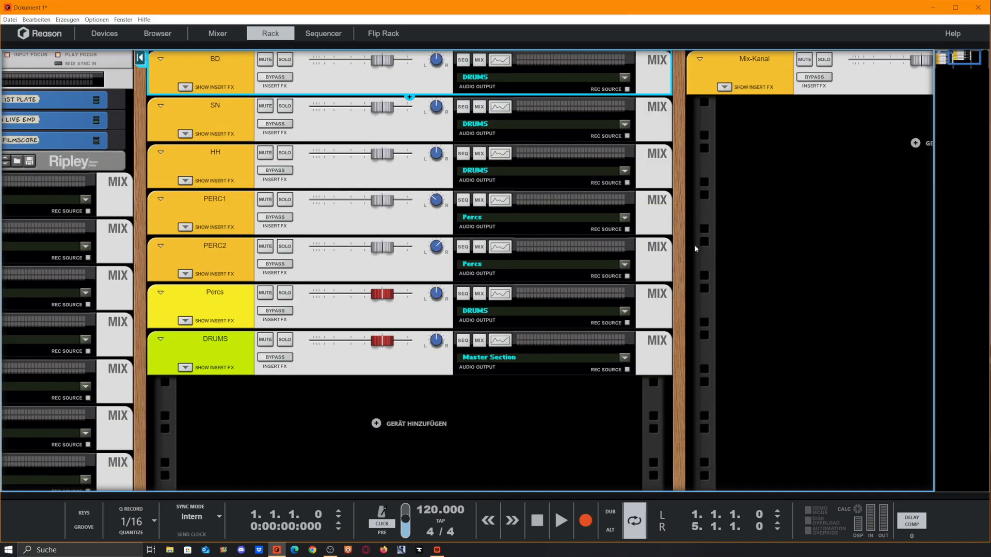
{"action": "scroll", "coordinate": [410, 123], "scroll_direction": "down", "scroll_amount": 3}
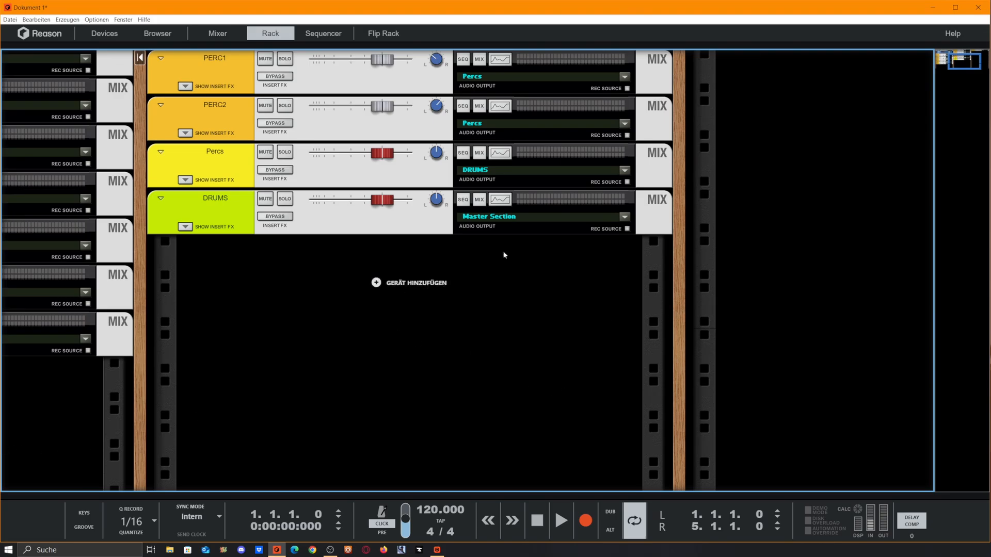
{"action": "scroll", "coordinate": [918, 322], "scroll_direction": "up", "scroll_amount": 3}
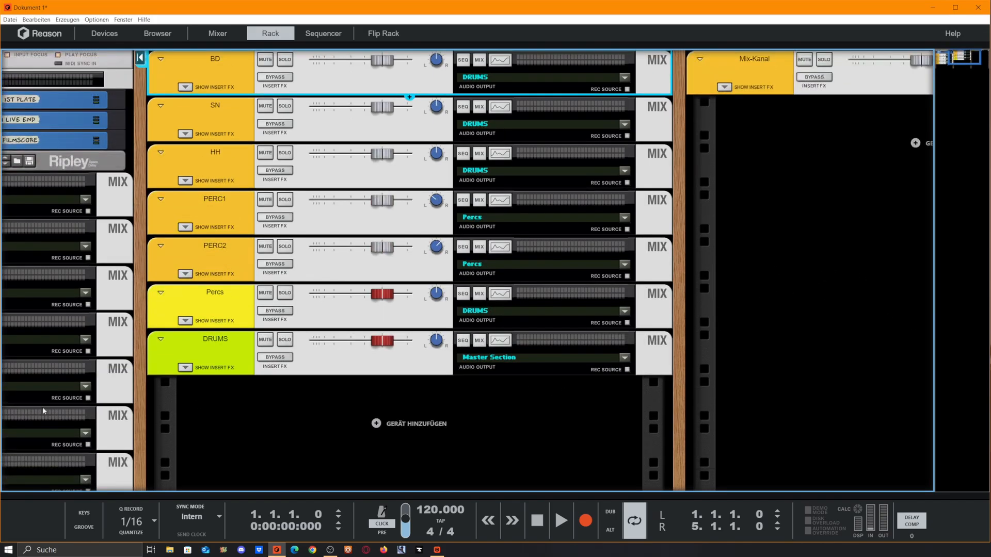
- Add a TMA-1 Commentator utility device at the top of the drum rack column
{"action": "left_click_drag", "start_coordinate": [142, 323], "coordinate": [192, 398]}
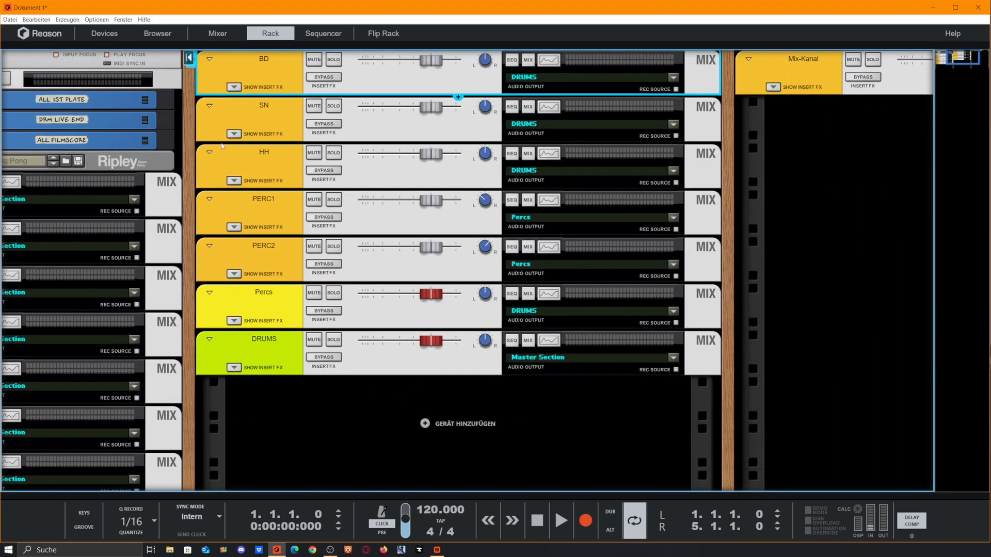
{"action": "left_click", "coordinate": [113, 37]}
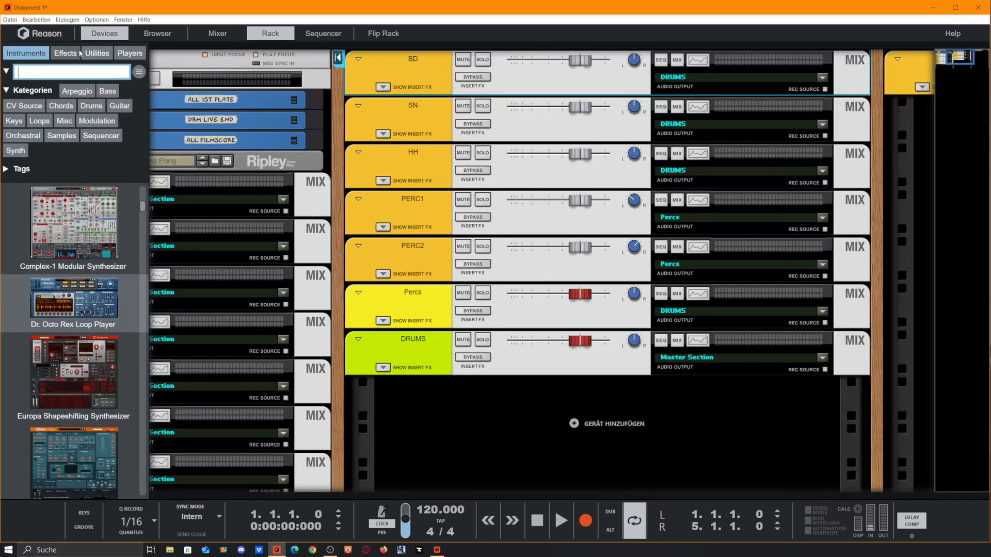
{"action": "left_click", "coordinate": [97, 53]}
{"action": "scroll", "coordinate": [113, 284], "scroll_direction": "down", "scroll_amount": 5}
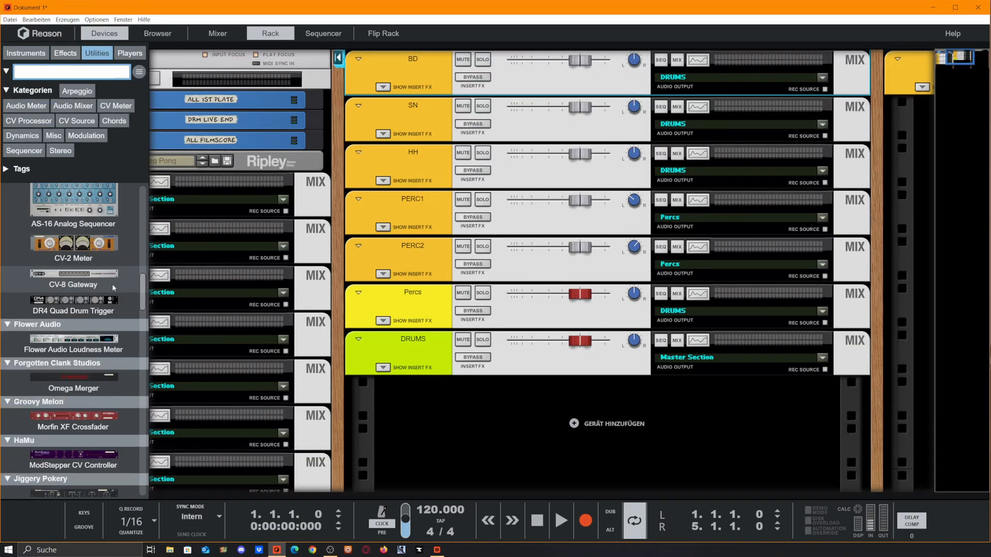
{"action": "scroll", "coordinate": [113, 284], "scroll_direction": "down", "scroll_amount": 5}
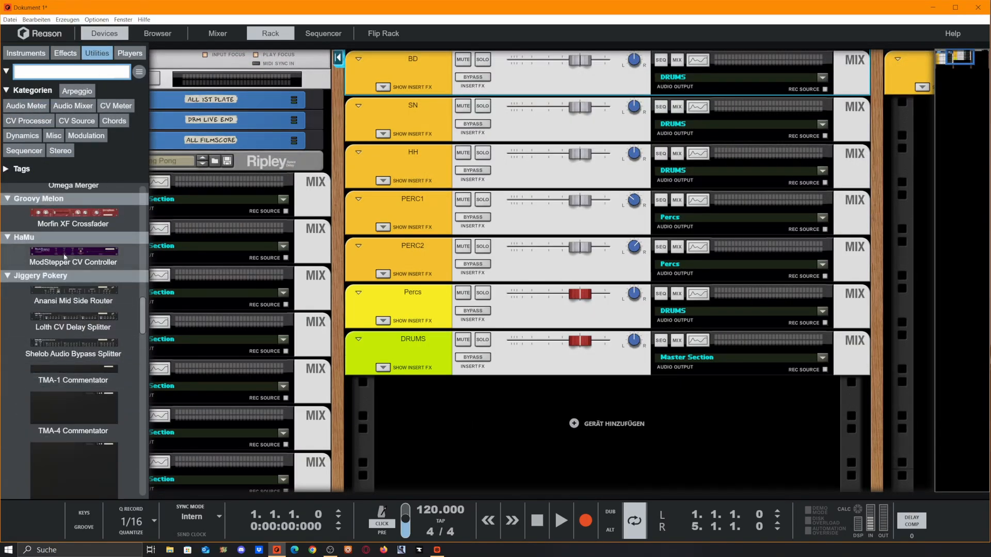
{"action": "scroll", "coordinate": [78, 310], "scroll_direction": "down", "scroll_amount": 3}
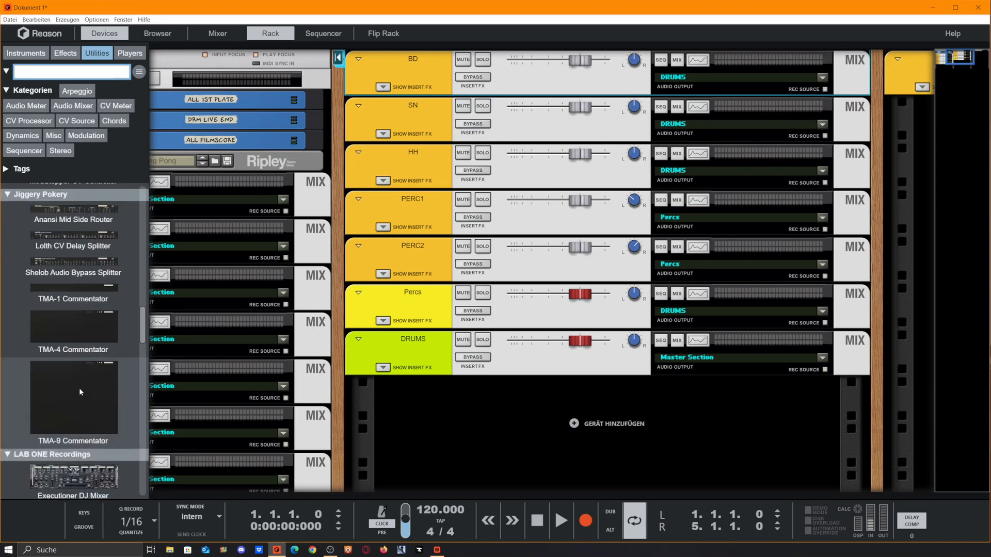
{"action": "left_click_drag", "start_coordinate": [78, 303], "coordinate": [438, 61]}
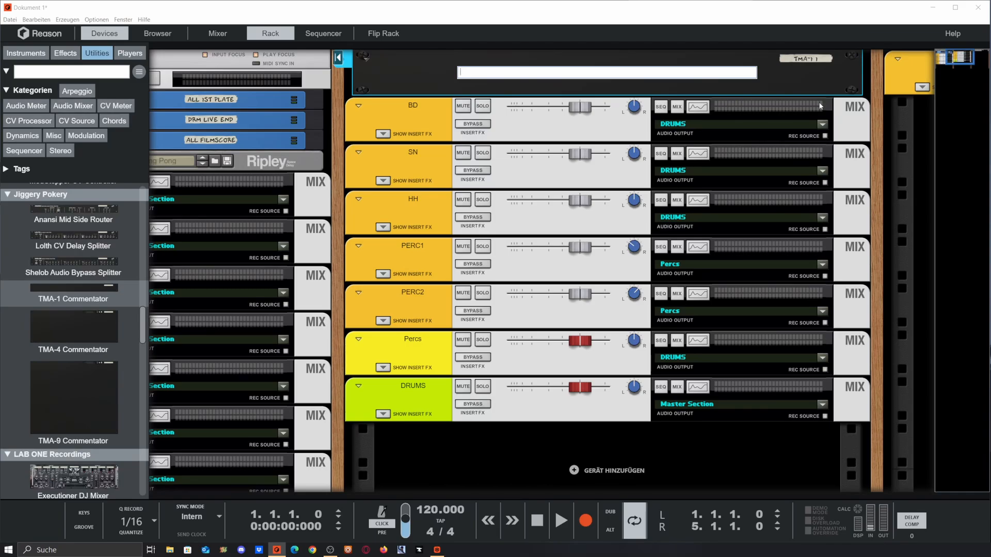
- Write the comment lines 'hello world' and 'try other distortions in BD' in the Commentator
{"action": "type", "text": "he"}
{"action": "type", "text": "llo"}
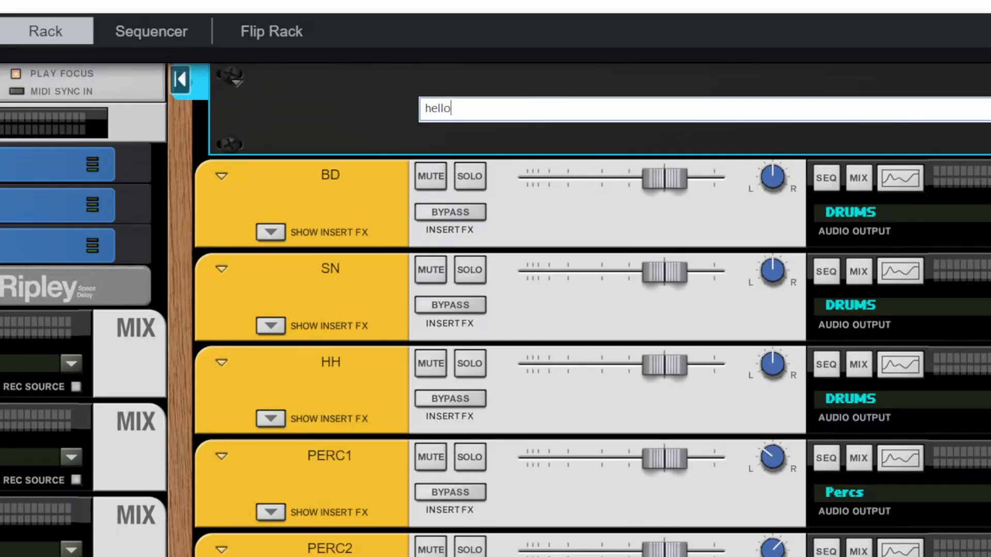
{"action": "type", "text": " world"}
{"action": "key", "text": "Return"}
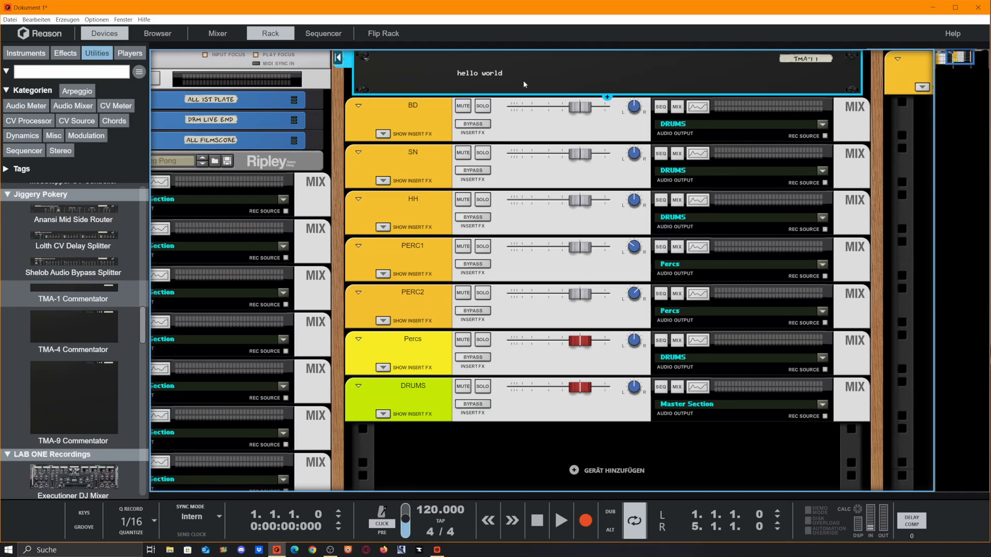
{"action": "left_click", "coordinate": [485, 81]}
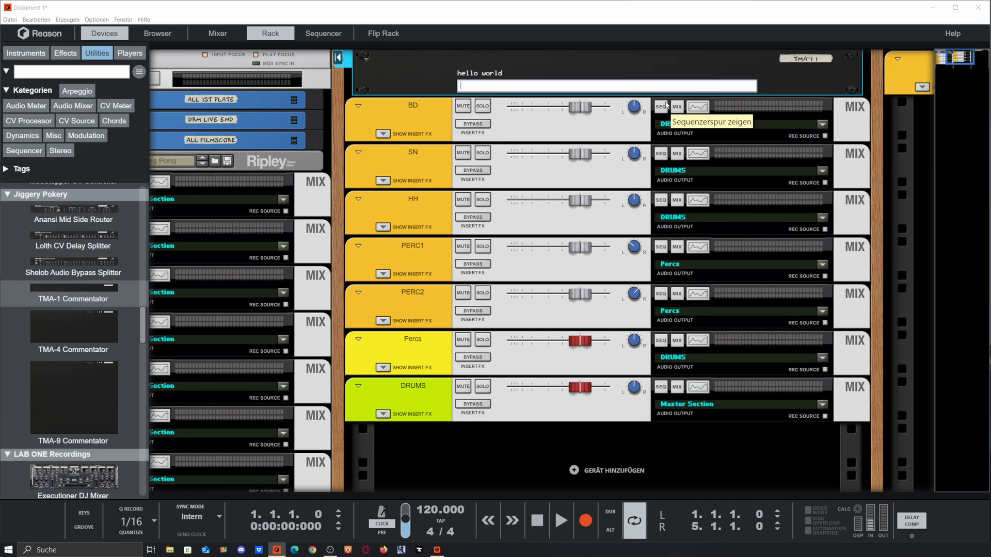
{"action": "type", "text": "y other distortions in BD"}
{"action": "key", "text": "Return"}
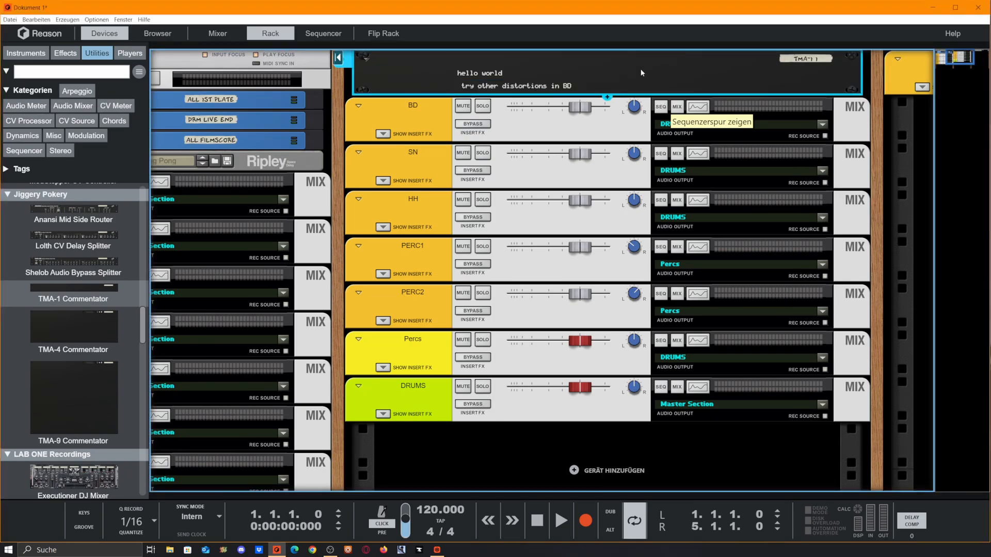
- Cycle the Commentator's colour wheel until its colour swatch is yellow
{"action": "scroll", "coordinate": [499, 315], "scroll_direction": "down", "scroll_amount": 2}
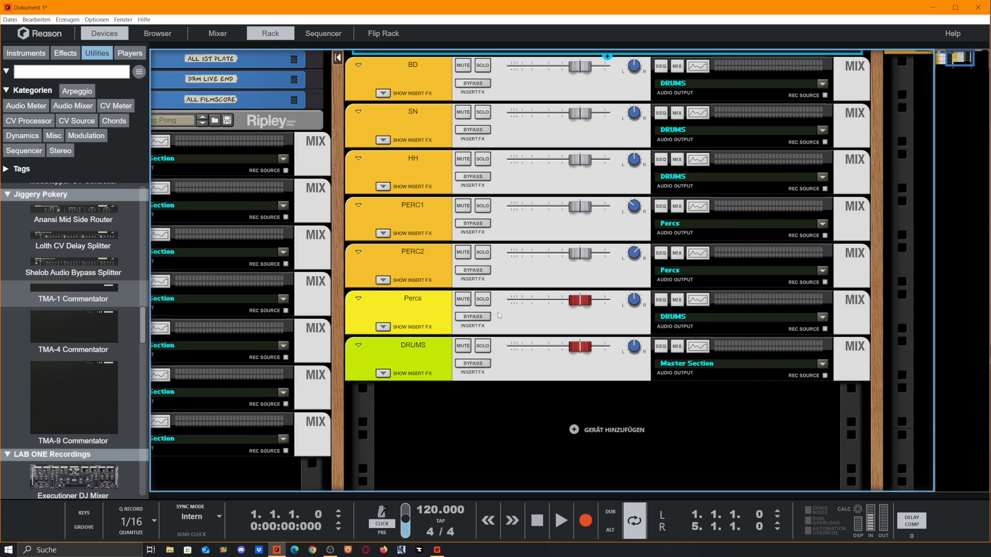
{"action": "scroll", "coordinate": [398, 162], "scroll_direction": "up", "scroll_amount": 2}
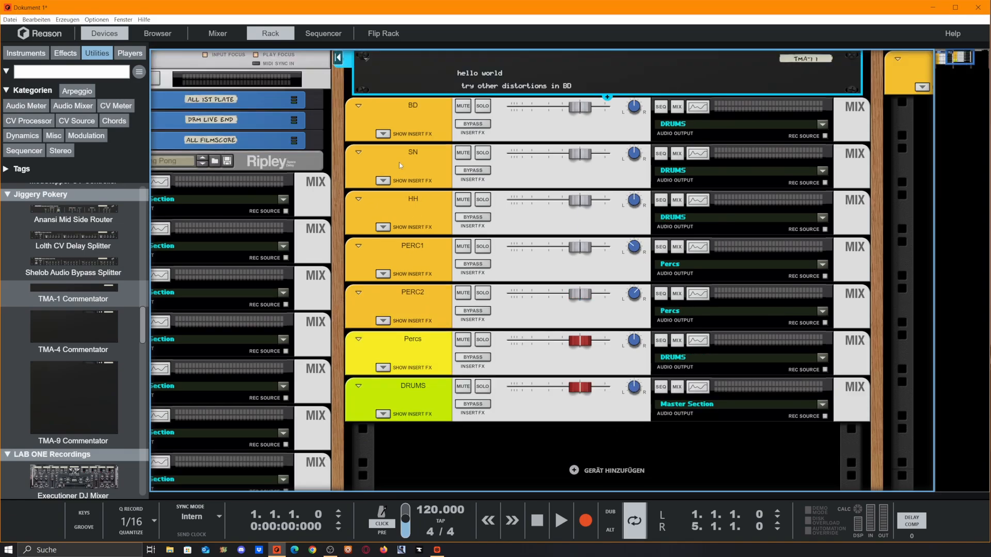
{"action": "left_click", "coordinate": [398, 82]}
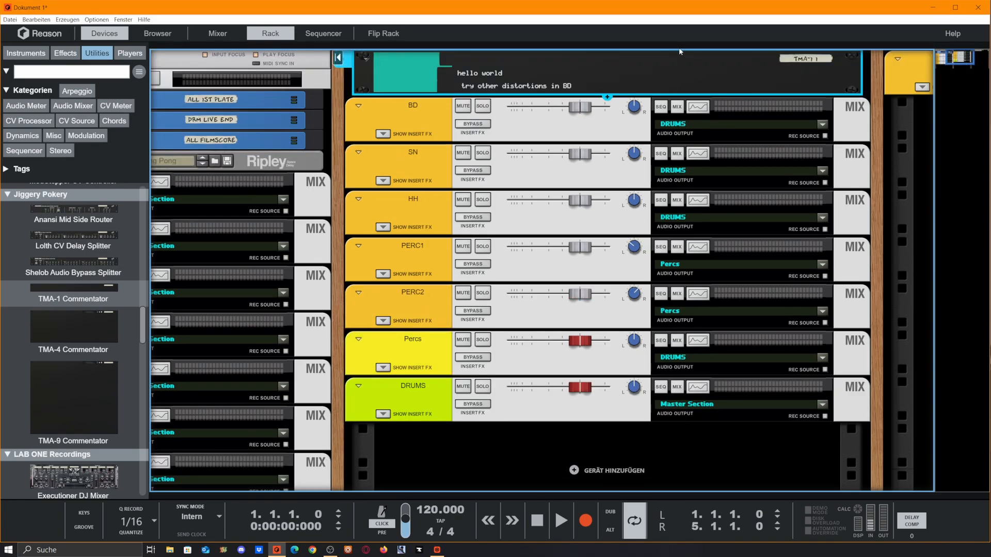
{"action": "left_click", "coordinate": [400, 88]}
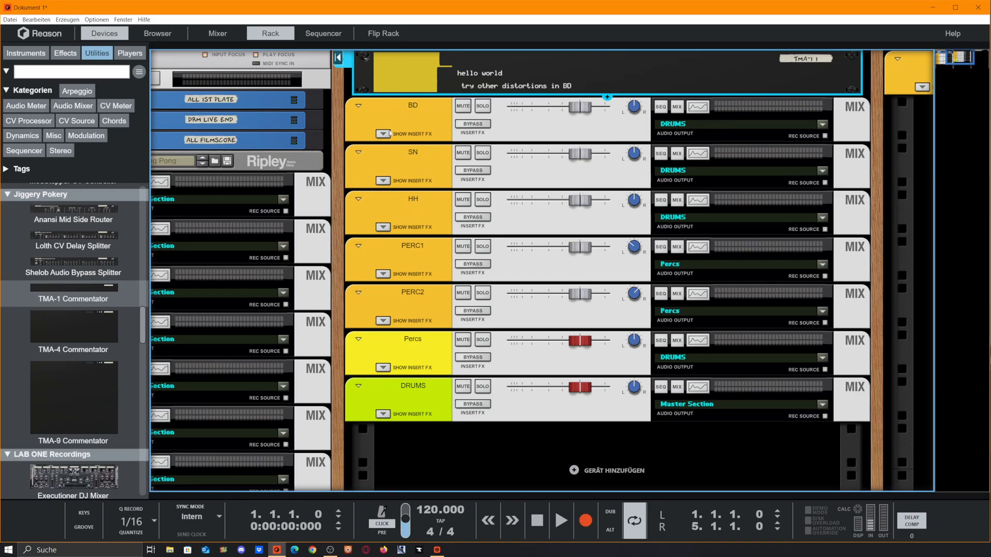
- Add a TMA-9 Commentator device to the rack below the DRUMS channel
{"action": "left_click", "coordinate": [387, 352]}
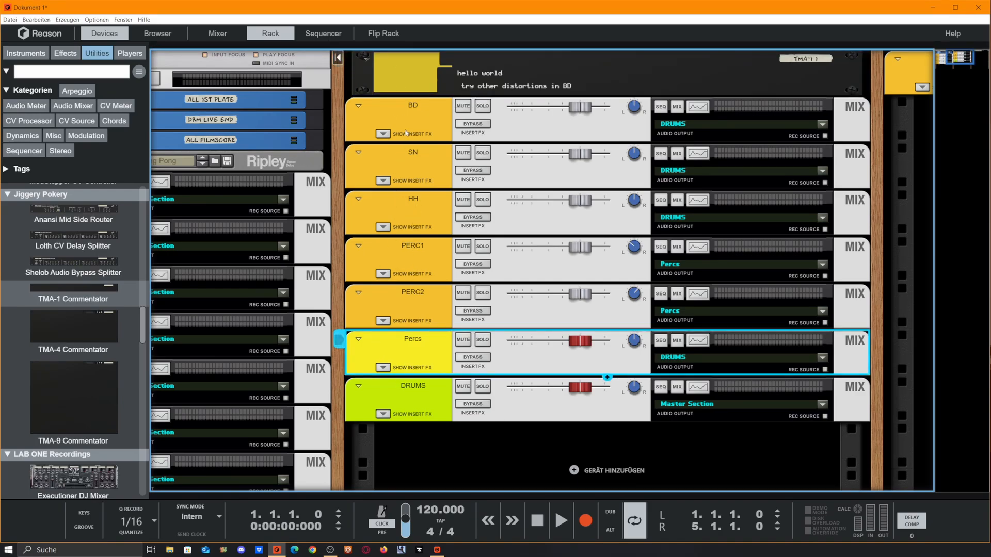
{"action": "left_click", "coordinate": [399, 119]}
{"action": "left_click", "coordinate": [428, 306]}
{"action": "left_click_drag", "start_coordinate": [51, 380], "coordinate": [598, 392]}
{"action": "scroll", "coordinate": [602, 372], "scroll_direction": "down", "scroll_amount": 2}
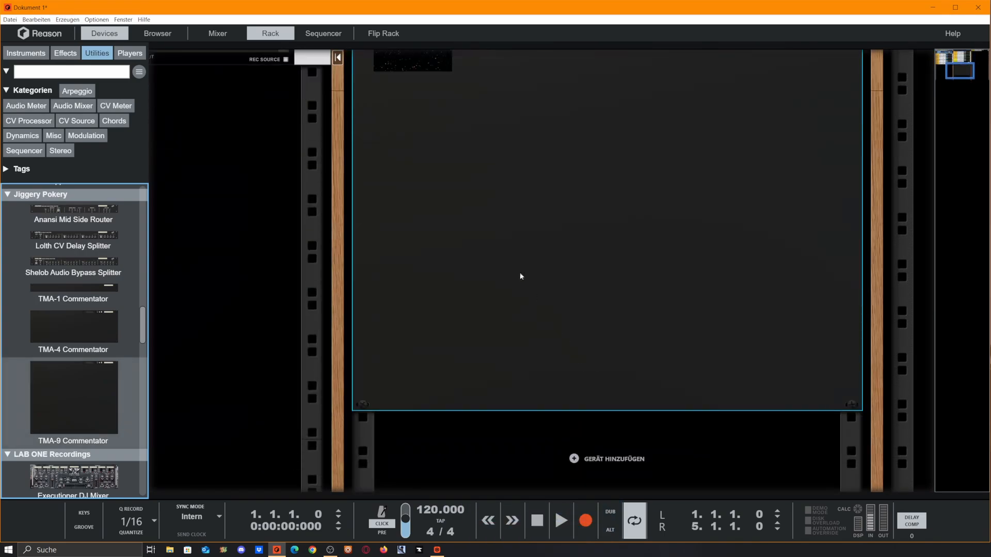
{"action": "scroll", "coordinate": [521, 276], "scroll_direction": "up", "scroll_amount": 3}
{"action": "left_click_drag", "start_coordinate": [413, 137], "coordinate": [659, 314]}
- Move the TMA-9 Commentator into the first rack column below the delay effect
{"action": "scroll", "coordinate": [659, 316], "scroll_direction": "down", "scroll_amount": 4}
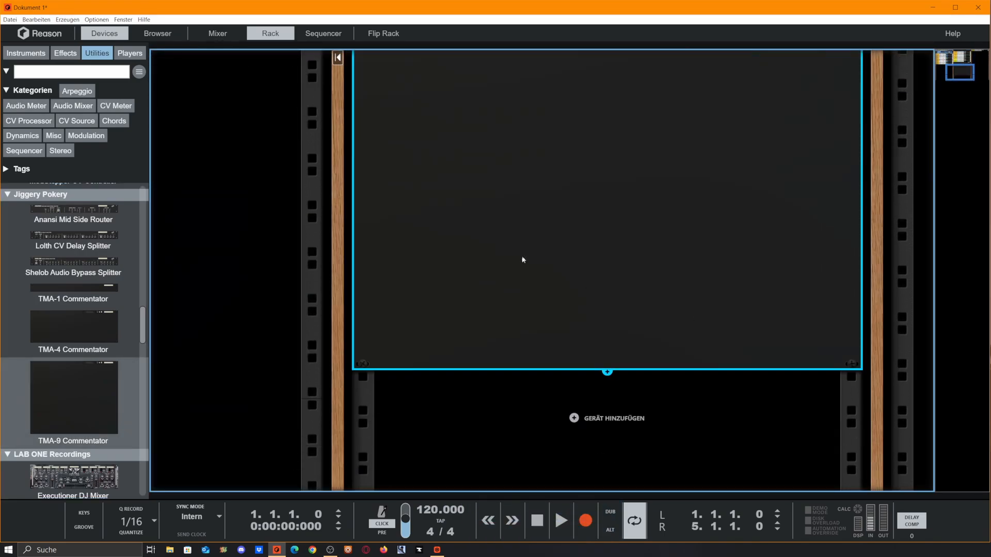
{"action": "scroll", "coordinate": [522, 261], "scroll_direction": "up", "scroll_amount": 2}
{"action": "scroll", "coordinate": [490, 135], "scroll_direction": "up", "scroll_amount": 2}
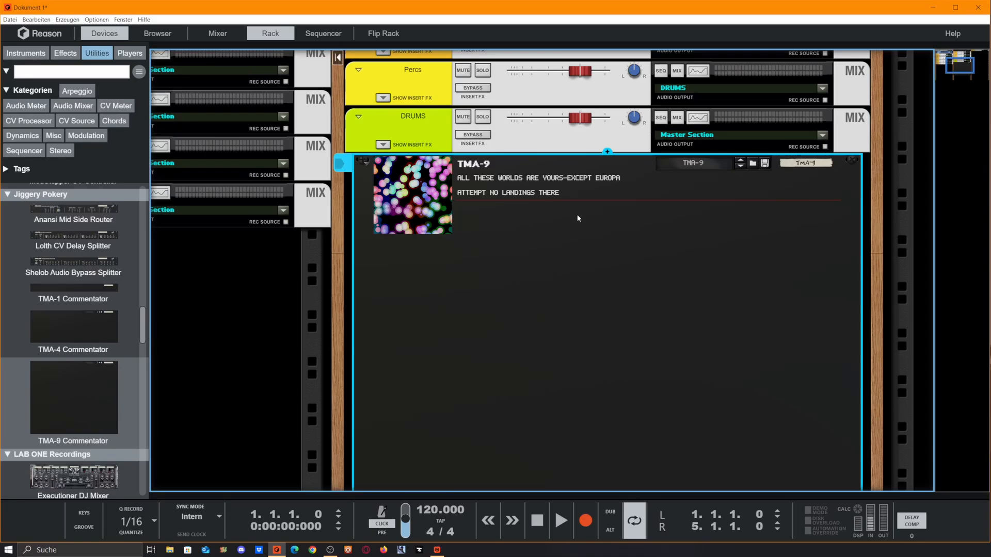
{"action": "scroll", "coordinate": [572, 260], "scroll_direction": "up", "scroll_amount": 2}
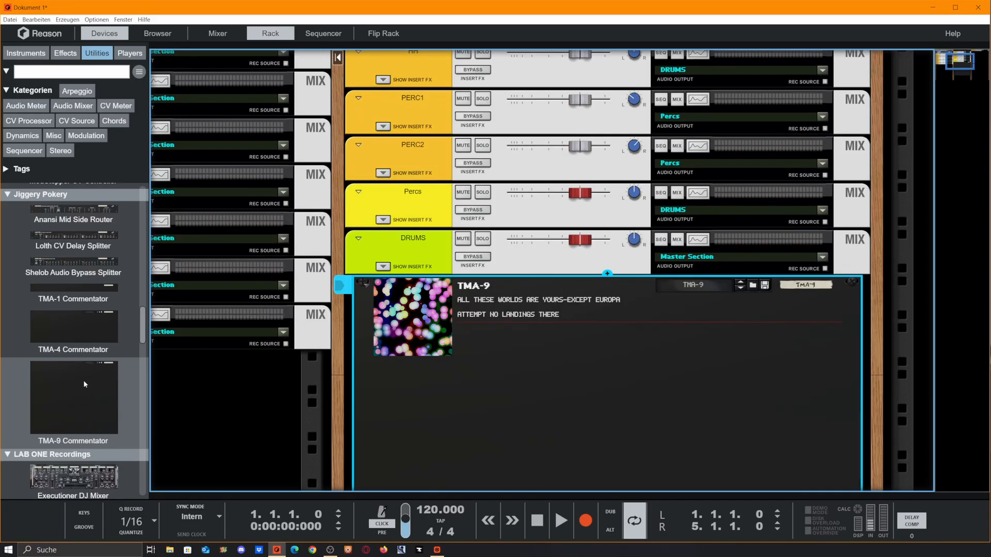
{"action": "left_click_drag", "start_coordinate": [359, 308], "coordinate": [201, 176]}
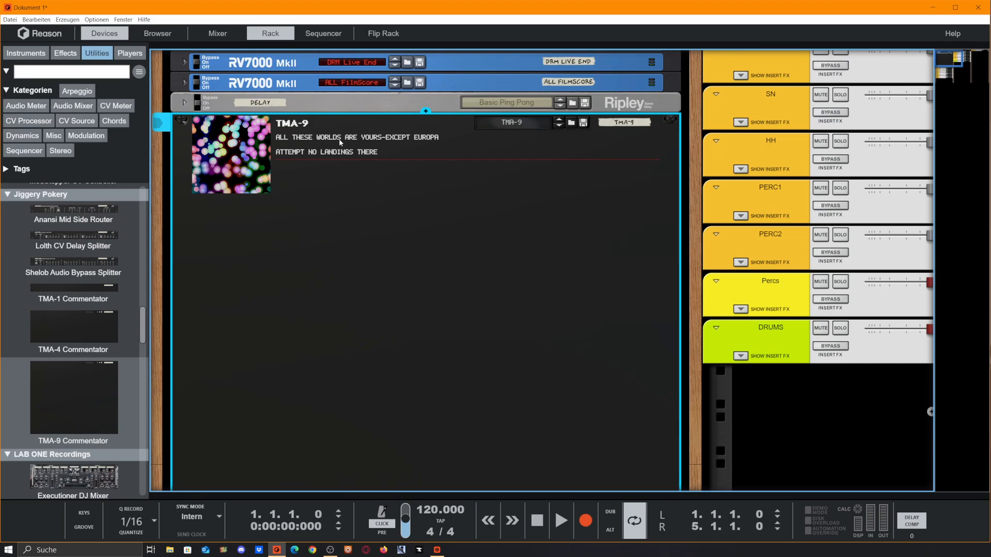
- Examine the TMA-9 Commentator's comment lines on its front and rear panels
{"action": "scroll", "coordinate": [320, 170], "scroll_direction": "down", "scroll_amount": 5}
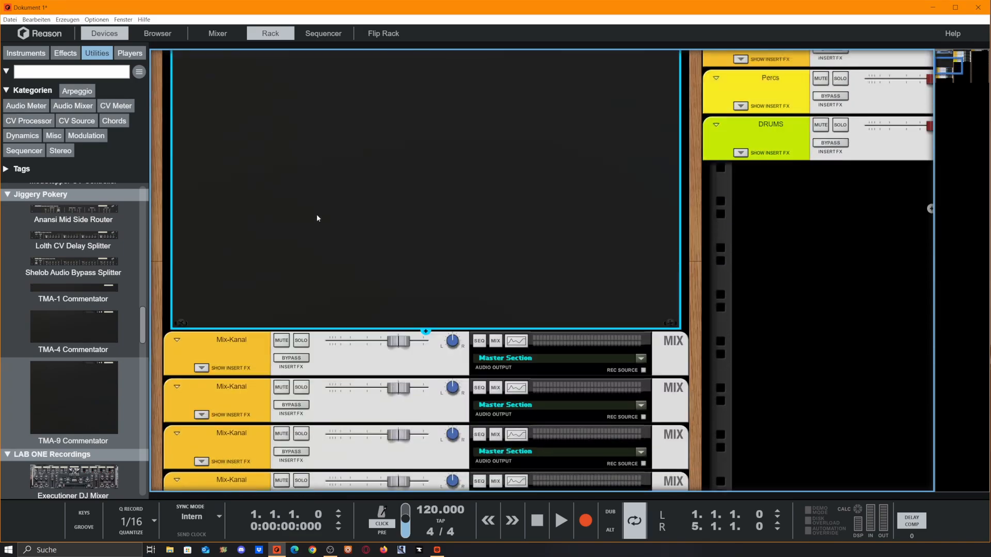
{"action": "scroll", "coordinate": [317, 215], "scroll_direction": "up", "scroll_amount": 6}
{"action": "left_click", "coordinate": [320, 236]}
{"action": "left_click", "coordinate": [301, 357]}
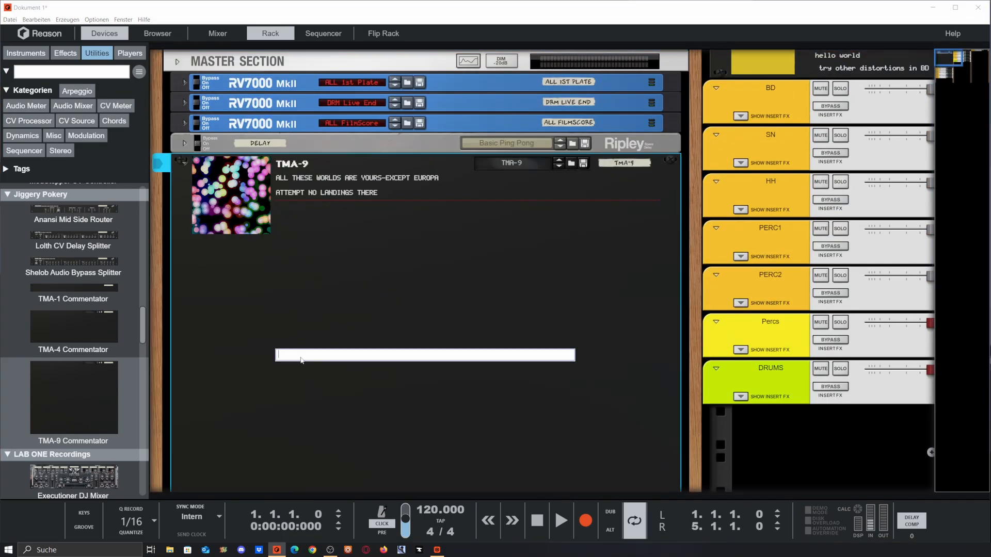
{"action": "left_click", "coordinate": [300, 412]}
{"action": "scroll", "coordinate": [306, 270], "scroll_direction": "down", "scroll_amount": 1}
{"action": "scroll", "coordinate": [310, 237], "scroll_direction": "down", "scroll_amount": 3}
{"action": "left_click", "coordinate": [315, 232]}
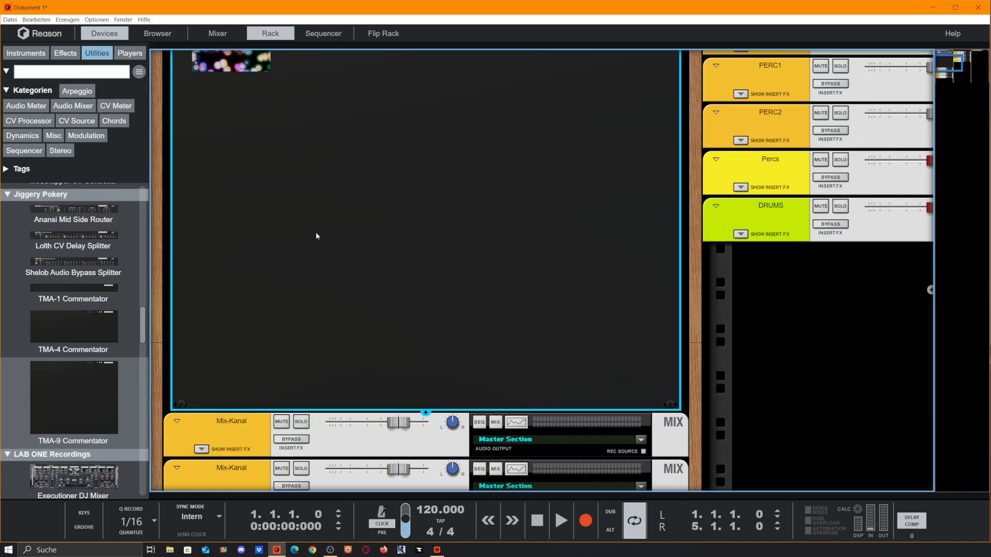
{"action": "left_click", "coordinate": [315, 234]}
{"action": "left_click", "coordinate": [321, 267]}
{"action": "key", "text": "Tab"}
{"action": "scroll", "coordinate": [412, 206], "scroll_direction": "up", "scroll_amount": 3}
{"action": "left_click", "coordinate": [280, 329]}
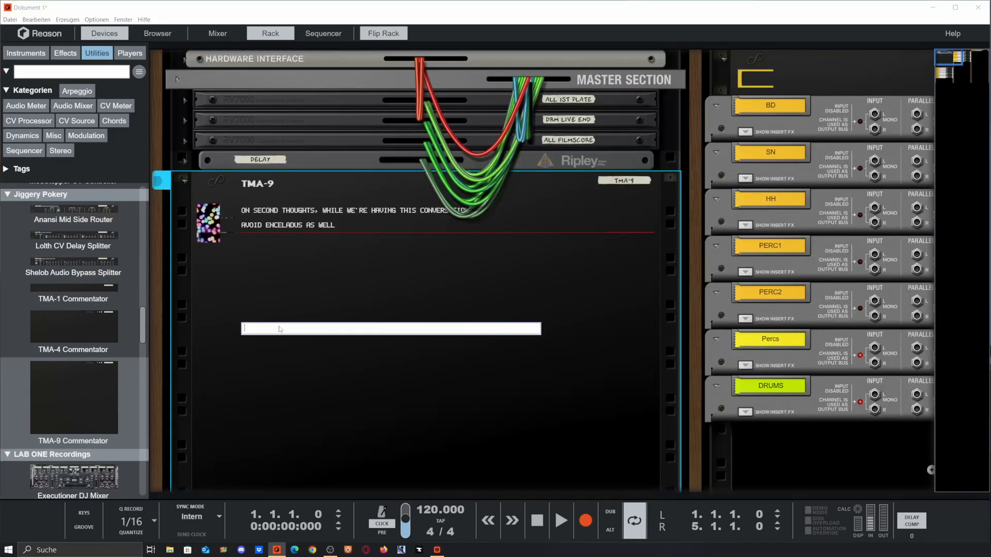
{"action": "left_click", "coordinate": [279, 249]}
{"action": "key", "text": "Tab"}
- Delete the TMA-9 Commentator from the rack
{"action": "scroll", "coordinate": [62, 284], "scroll_direction": "down", "scroll_amount": 1}
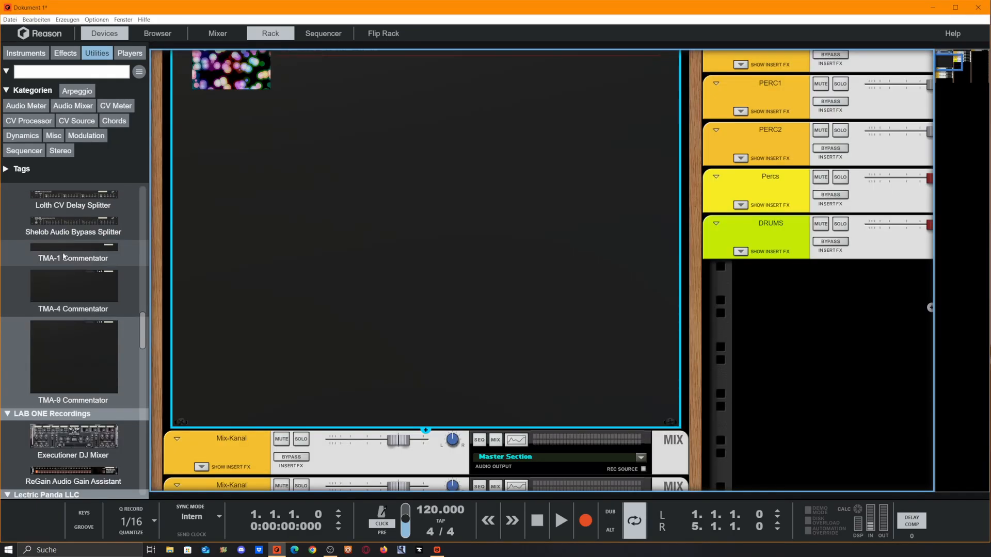
{"action": "scroll", "coordinate": [196, 221], "scroll_direction": "up", "scroll_amount": 4}
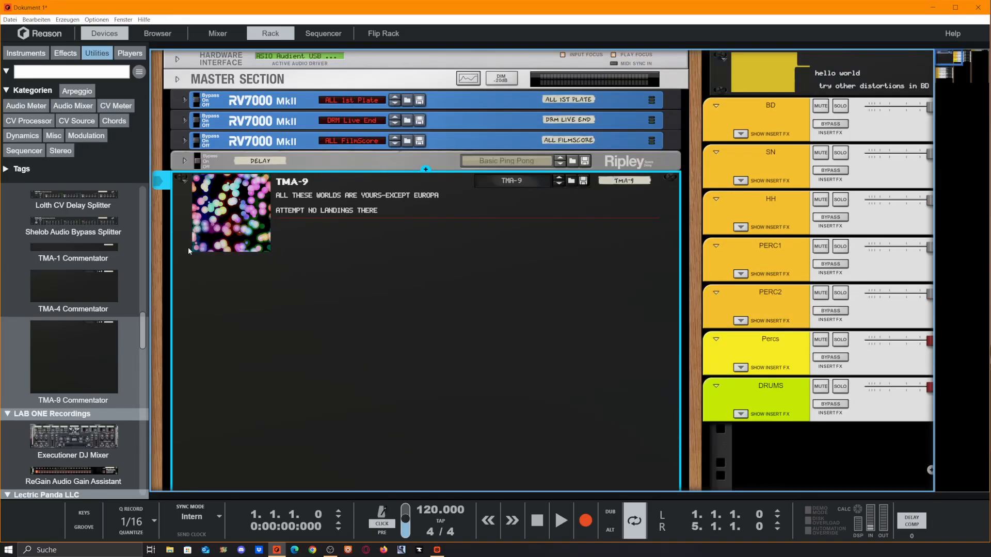
{"action": "key", "text": "Delete"}
{"action": "key", "text": "Return"}
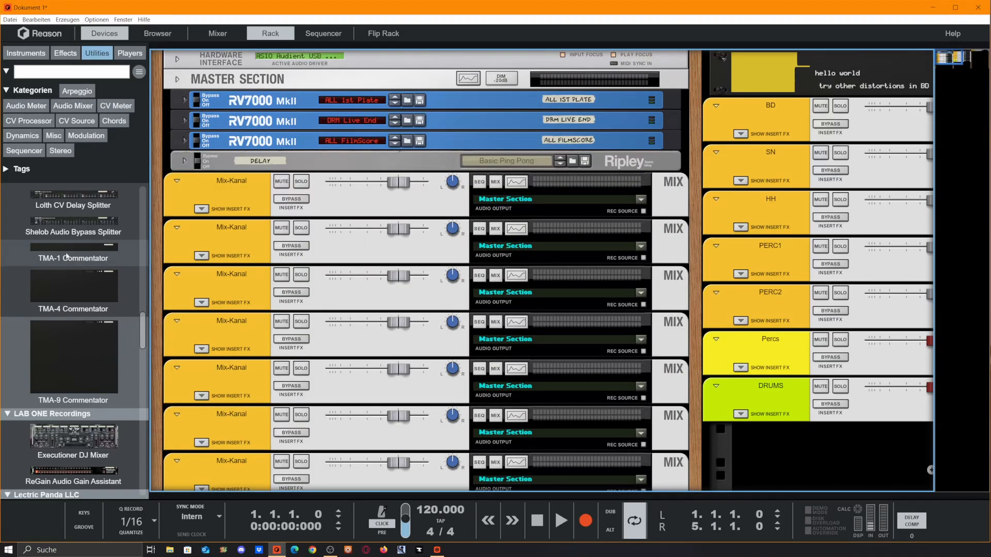
- Insert two TMA-1 Commentators, one below the delay and one after the third Mix-Kanal channel
{"action": "mouse_move", "coordinate": [73, 253]}
{"action": "left_mouse_down"}
{"action": "mouse_move", "coordinate": [454, 155]}
{"action": "mouse_move", "coordinate": [460, 178]}
{"action": "left_mouse_up"}
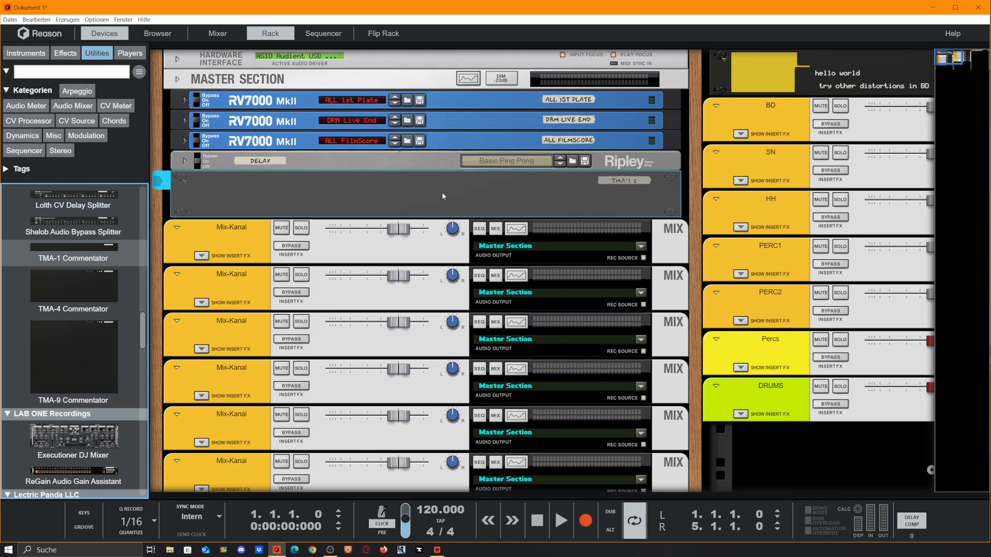
{"action": "left_click_drag", "start_coordinate": [80, 249], "coordinate": [420, 316]}
{"action": "left_click", "coordinate": [270, 142]}
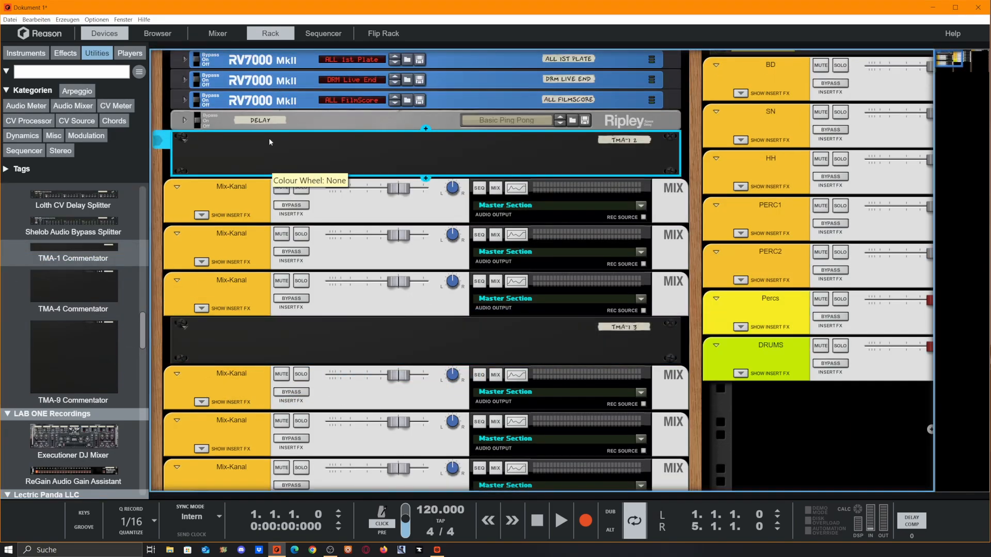
- Label the two TMA-1 Commentators Vox and Sfx
{"action": "double_click", "coordinate": [412, 146]}
{"action": "type", "text": "Vox"}
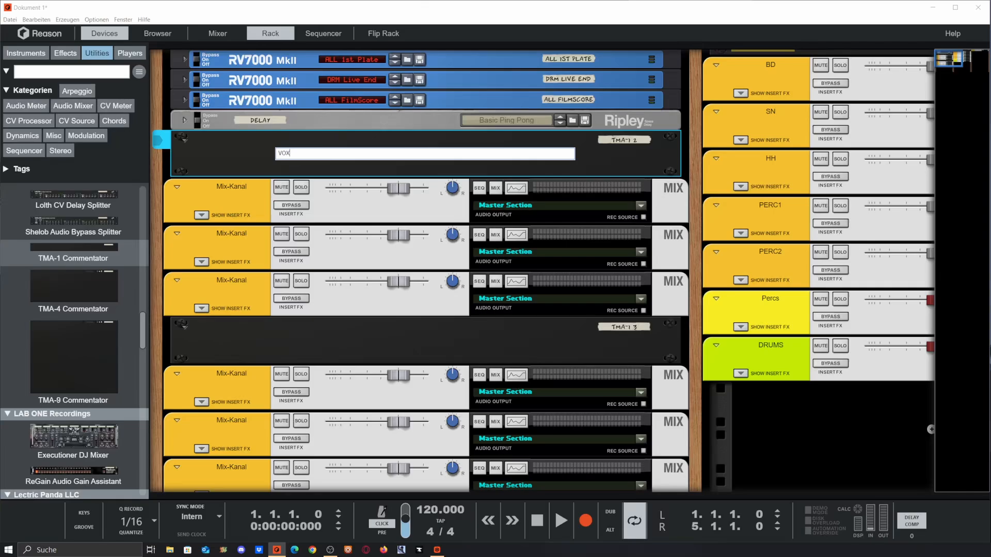
{"action": "key", "text": "Return"}
{"action": "double_click", "coordinate": [298, 344]}
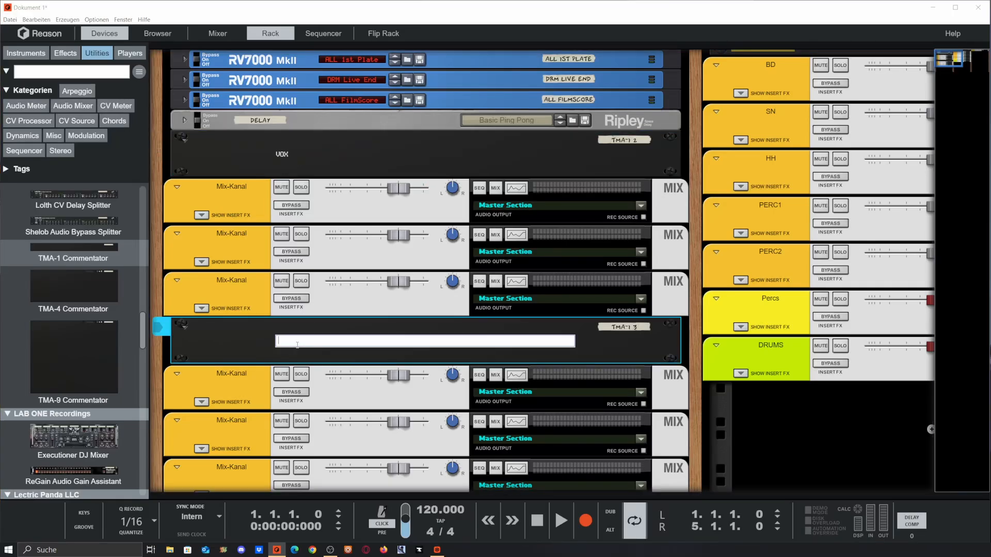
{"action": "type", "text": "Sfx"}
{"action": "key", "text": "Return"}
{"action": "left_click", "coordinate": [695, 416]}
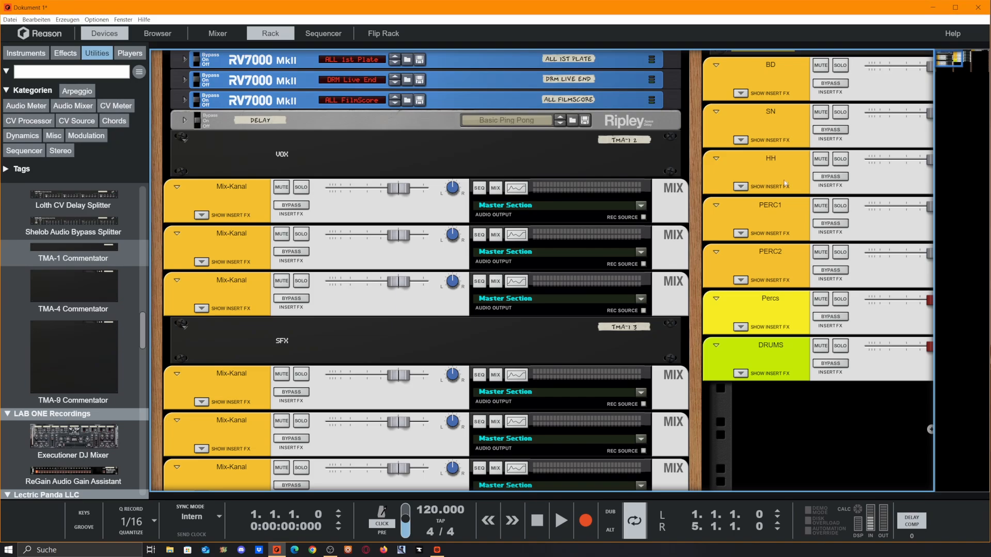
- Remove the Vox and Sfx Commentators from the rack
{"action": "scroll", "coordinate": [241, 138], "scroll_direction": "down", "scroll_amount": 3}
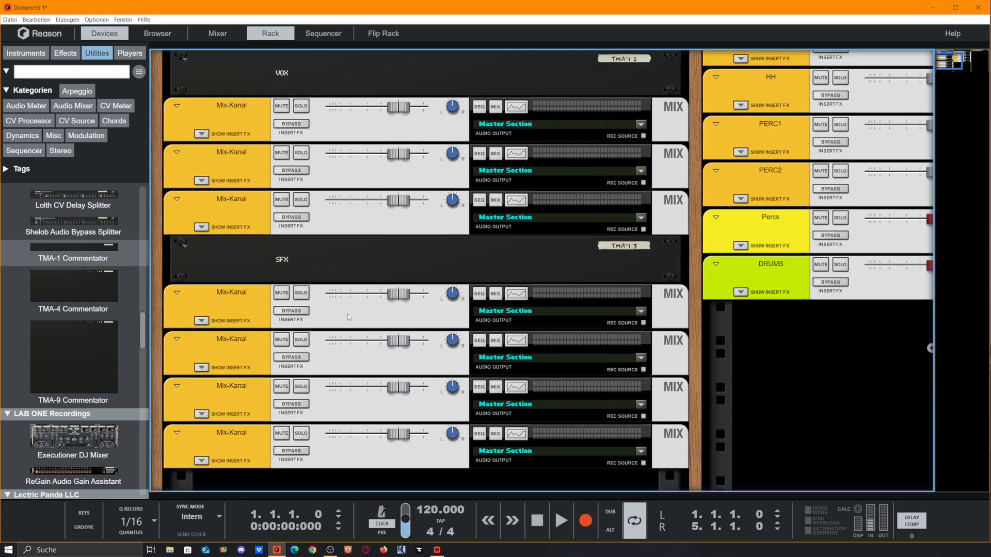
{"action": "scroll", "coordinate": [327, 280], "scroll_direction": "up", "scroll_amount": 4}
{"action": "scroll", "coordinate": [306, 237], "scroll_direction": "down", "scroll_amount": 3}
{"action": "scroll", "coordinate": [309, 265], "scroll_direction": "up", "scroll_amount": 3}
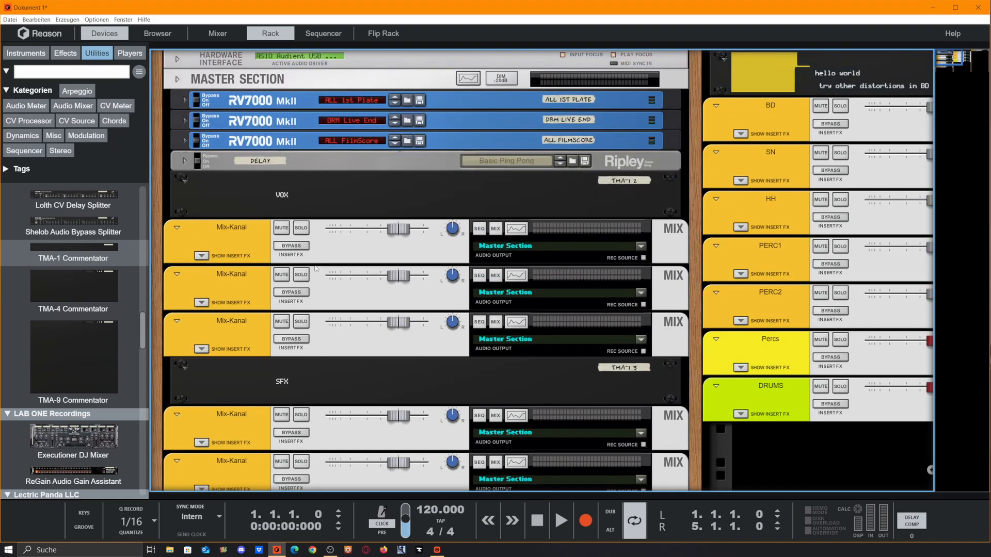
{"action": "left_click", "coordinate": [673, 196]}
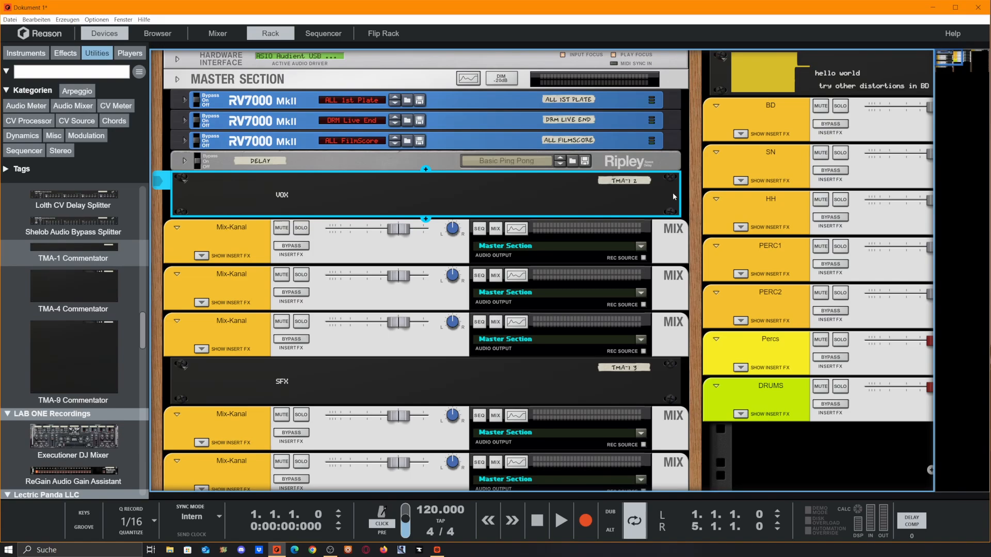
{"action": "scroll", "coordinate": [590, 251], "scroll_direction": "right", "scroll_amount": 5}
{"action": "left_click_drag", "start_coordinate": [426, 531], "coordinate": [702, 518]}
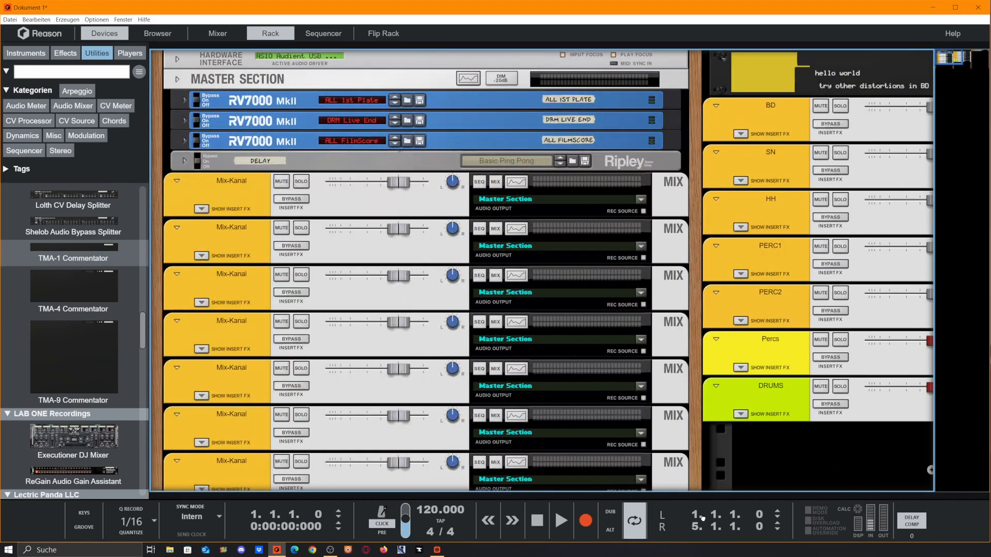
- Filter the device list by the Forgotten Clank tag and browse its devices
{"action": "left_click", "coordinate": [6, 169]}
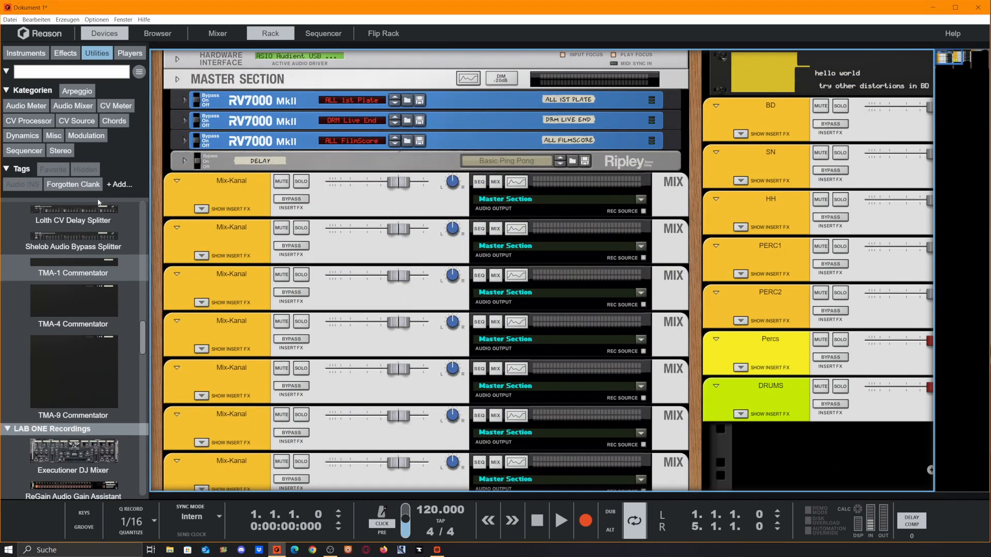
{"action": "left_click", "coordinate": [73, 184]}
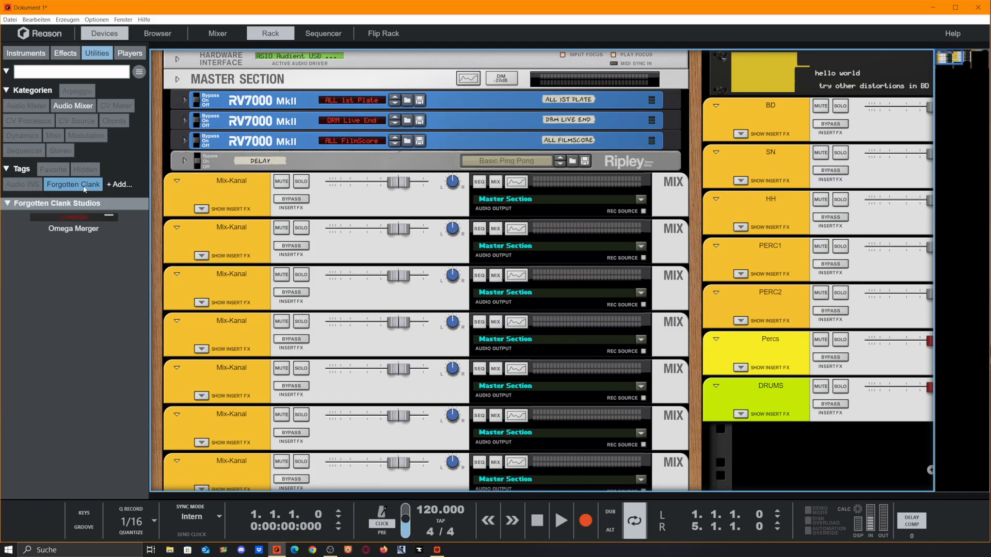
{"action": "left_click", "coordinate": [90, 57]}
{"action": "left_click", "coordinate": [6, 90]}
{"action": "scroll", "coordinate": [106, 268], "scroll_direction": "down", "scroll_amount": 3}
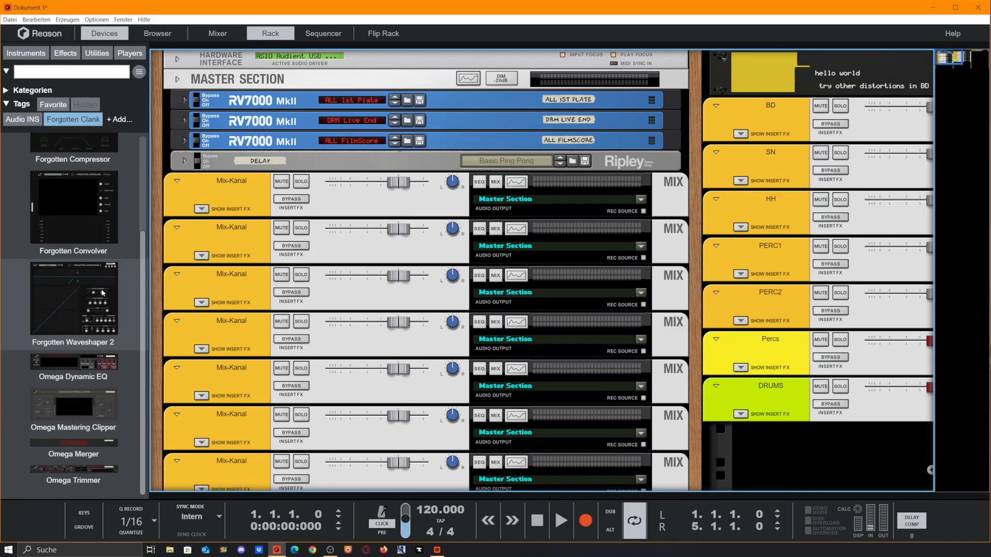
{"action": "scroll", "coordinate": [89, 308], "scroll_direction": "up", "scroll_amount": 3}
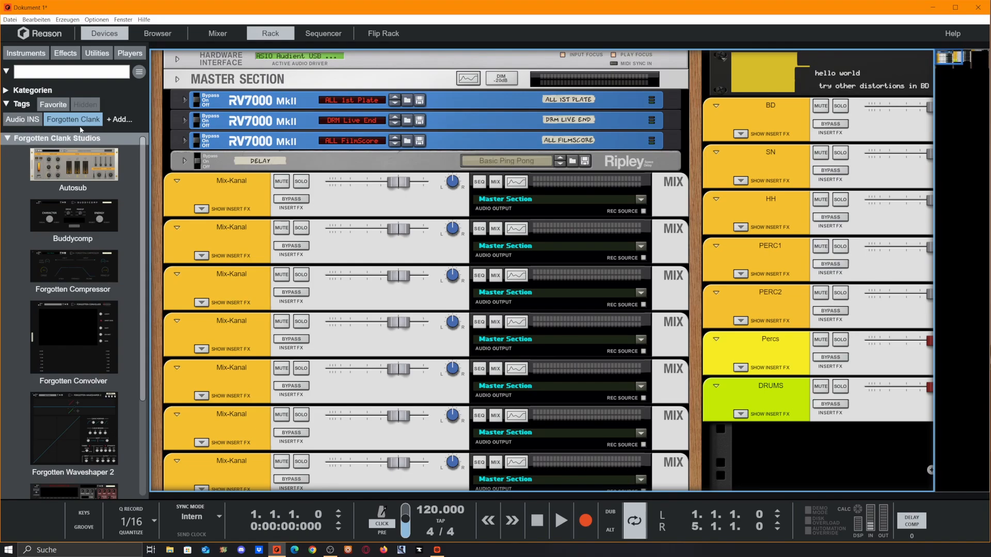
{"action": "scroll", "coordinate": [89, 202], "scroll_direction": "down", "scroll_amount": 3}
{"action": "scroll", "coordinate": [171, 269], "scroll_direction": "down", "scroll_amount": 5}
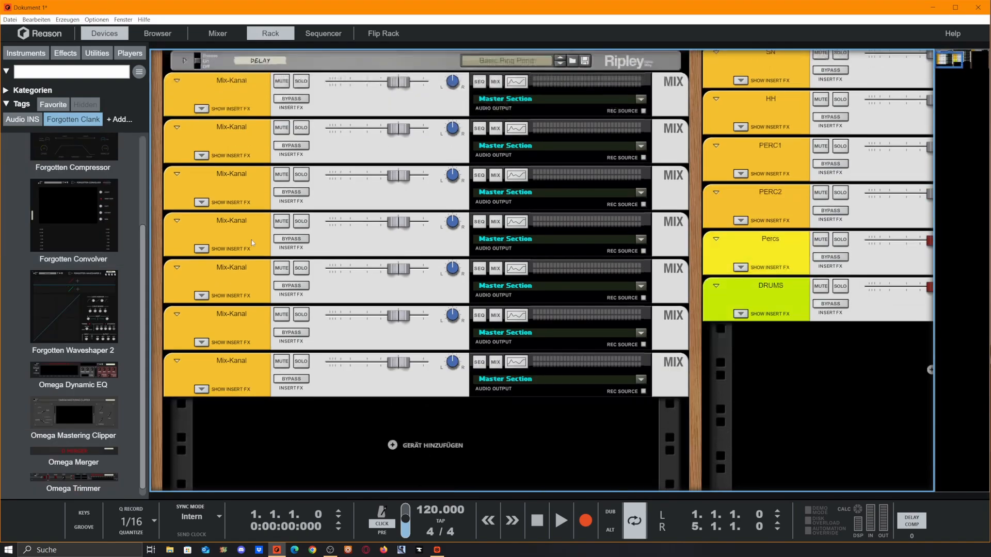
{"action": "scroll", "coordinate": [145, 294], "scroll_direction": "up", "scroll_amount": 5}
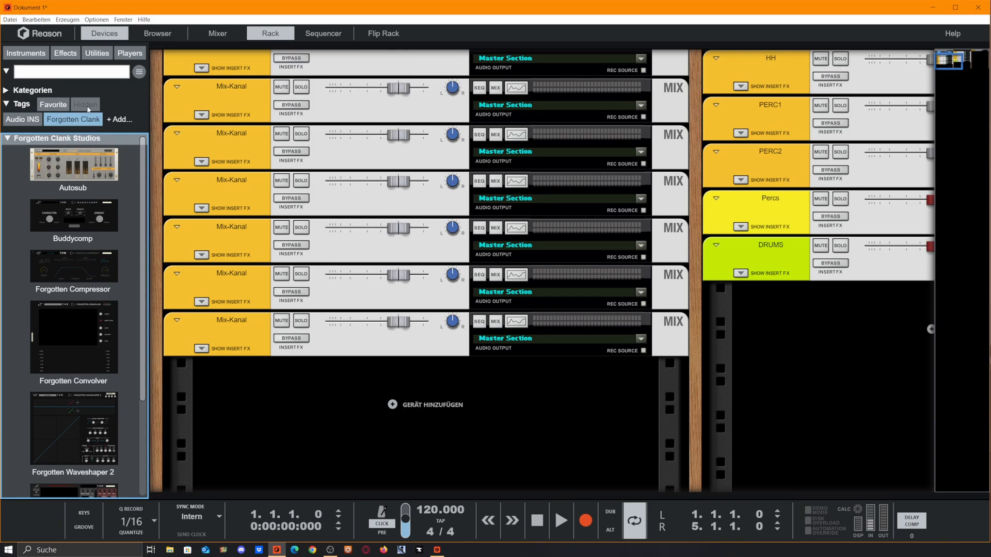
- Open the browser and add the Radio Sprecher NEU.cmb Combinator patch below the last mix channel
{"action": "left_click", "coordinate": [158, 33]}
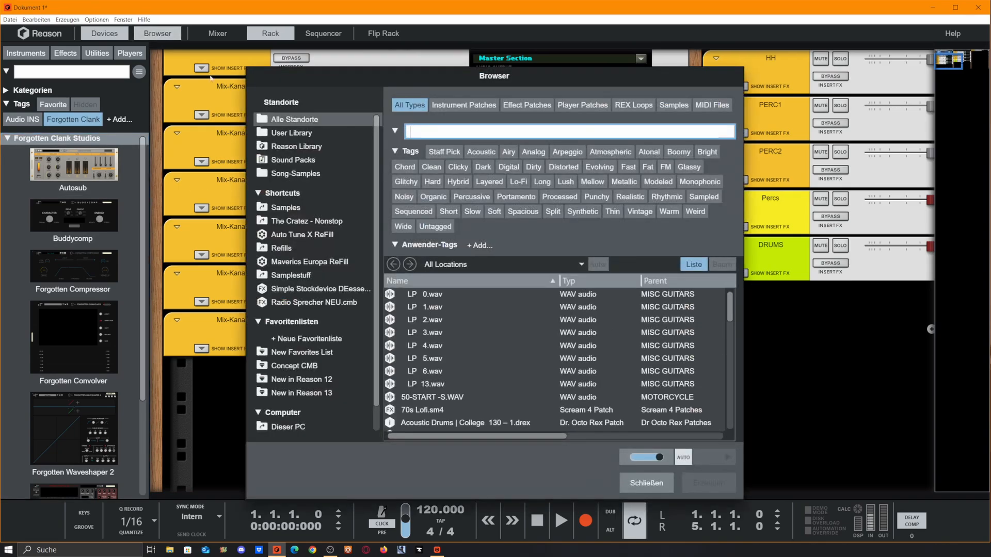
{"action": "left_click_drag", "start_coordinate": [453, 73], "coordinate": [594, 49]}
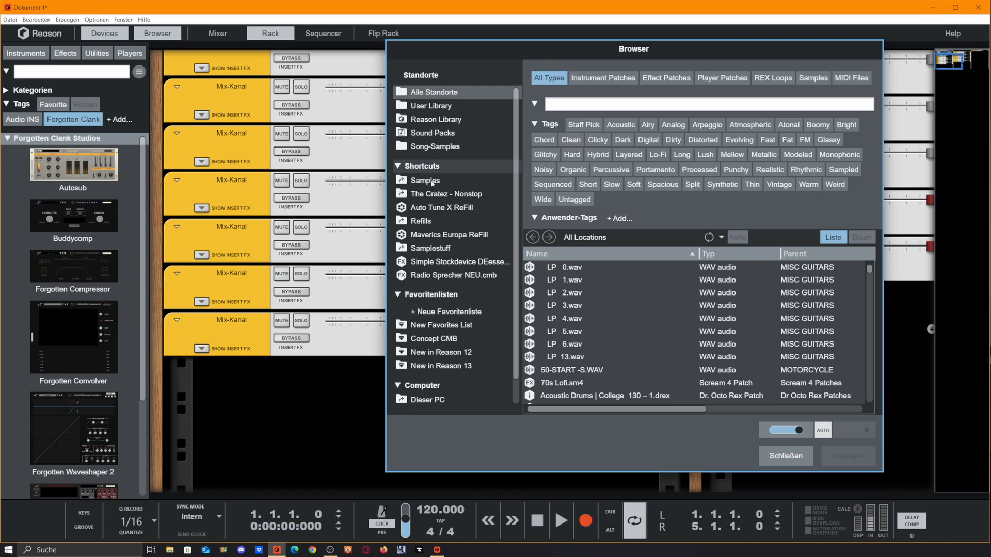
{"action": "left_click", "coordinate": [427, 222]}
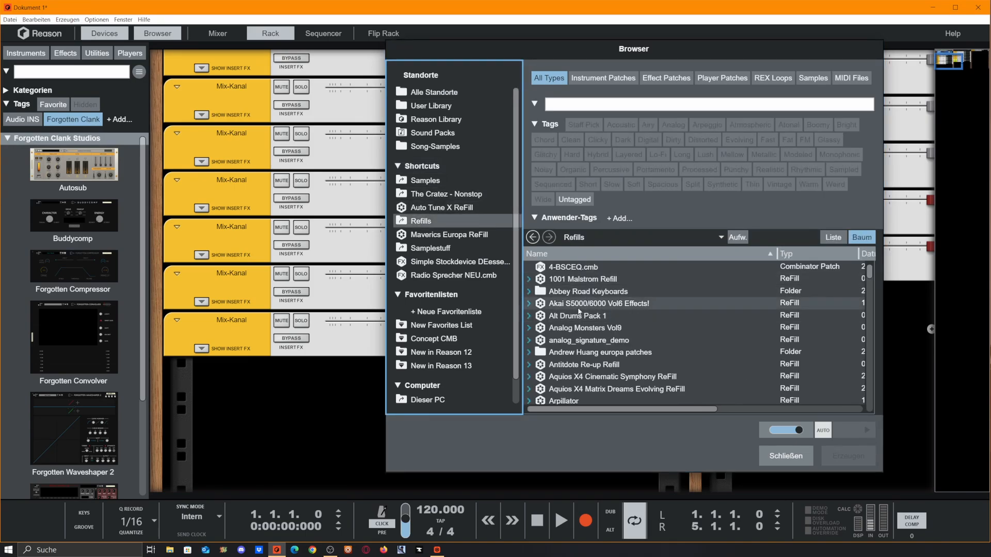
{"action": "scroll", "coordinate": [571, 317], "scroll_direction": "down", "scroll_amount": 4}
{"action": "scroll", "coordinate": [571, 317], "scroll_direction": "down", "scroll_amount": 10}
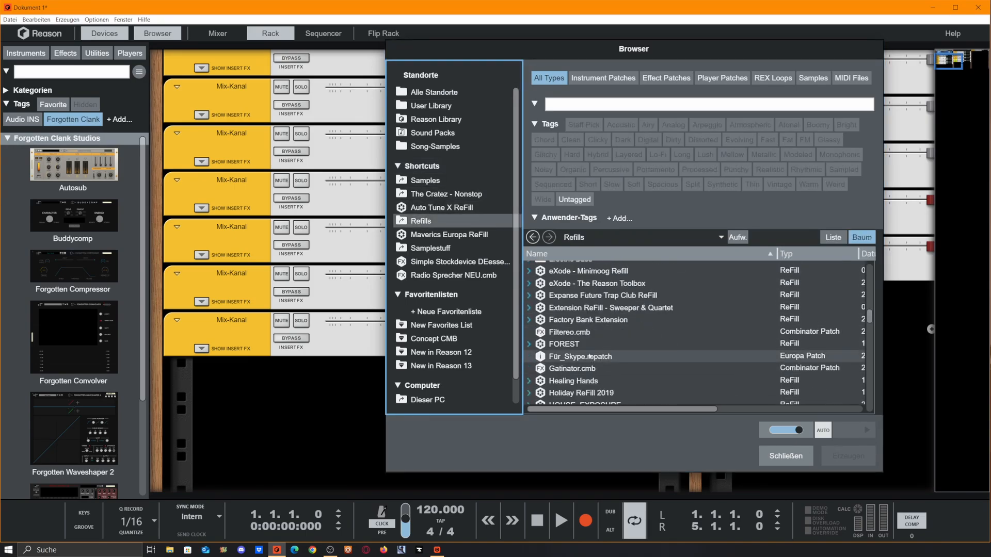
{"action": "scroll", "coordinate": [578, 351], "scroll_direction": "down", "scroll_amount": 15}
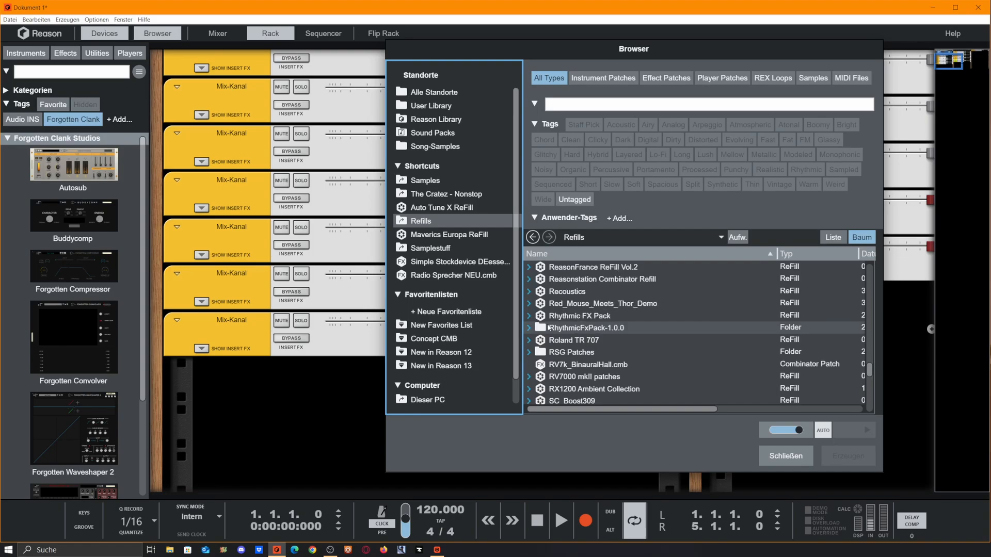
{"action": "scroll", "coordinate": [553, 352], "scroll_direction": "down", "scroll_amount": 3}
{"action": "left_click", "coordinate": [434, 278]}
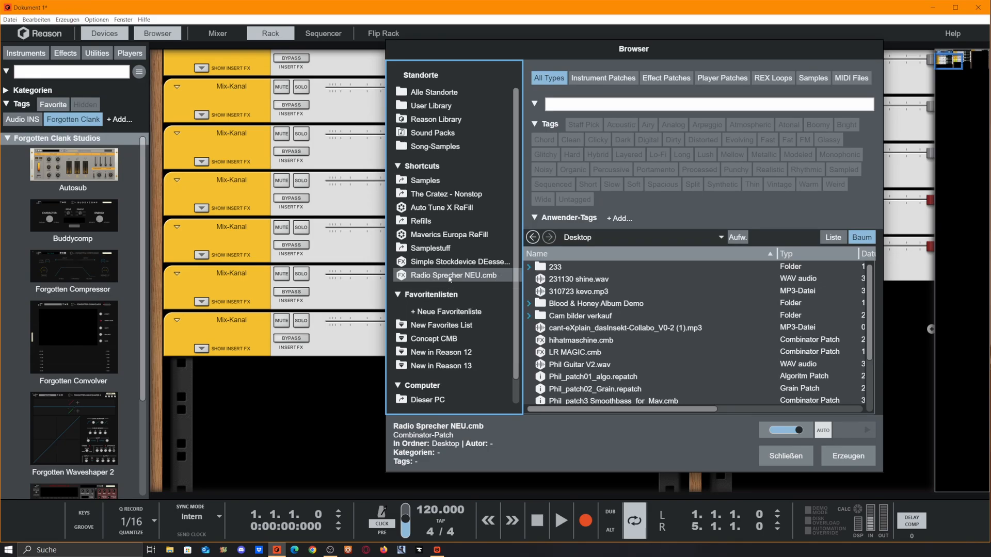
{"action": "mouse_move", "coordinate": [450, 277]}
{"action": "left_mouse_down"}
{"action": "mouse_move", "coordinate": [356, 376]}
{"action": "mouse_move", "coordinate": [292, 369]}
{"action": "mouse_move", "coordinate": [298, 400]}
{"action": "left_mouse_up"}
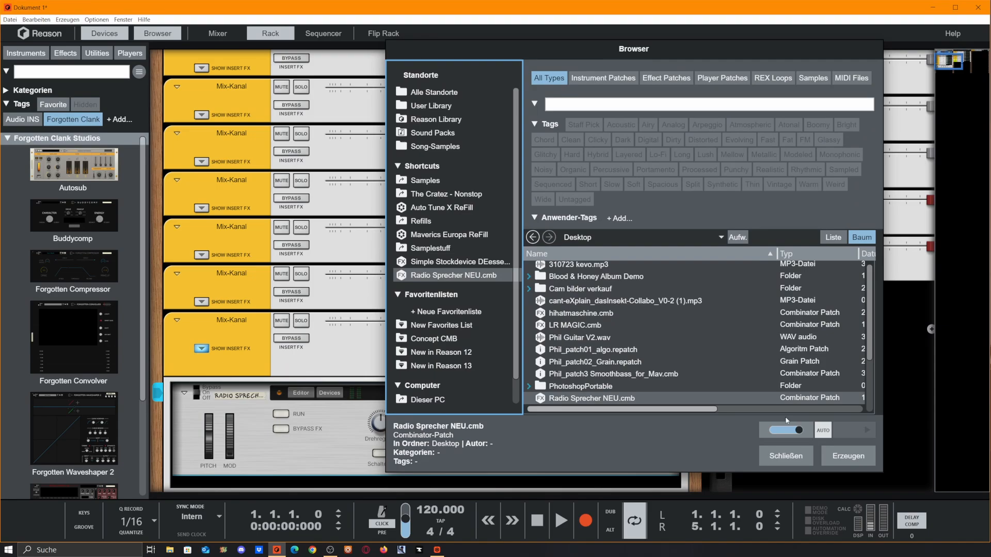
{"action": "left_click", "coordinate": [809, 454]}
- Undo adding the Radio Sprecher NEU Combinator
{"action": "scroll", "coordinate": [503, 304], "scroll_direction": "down", "scroll_amount": 2}
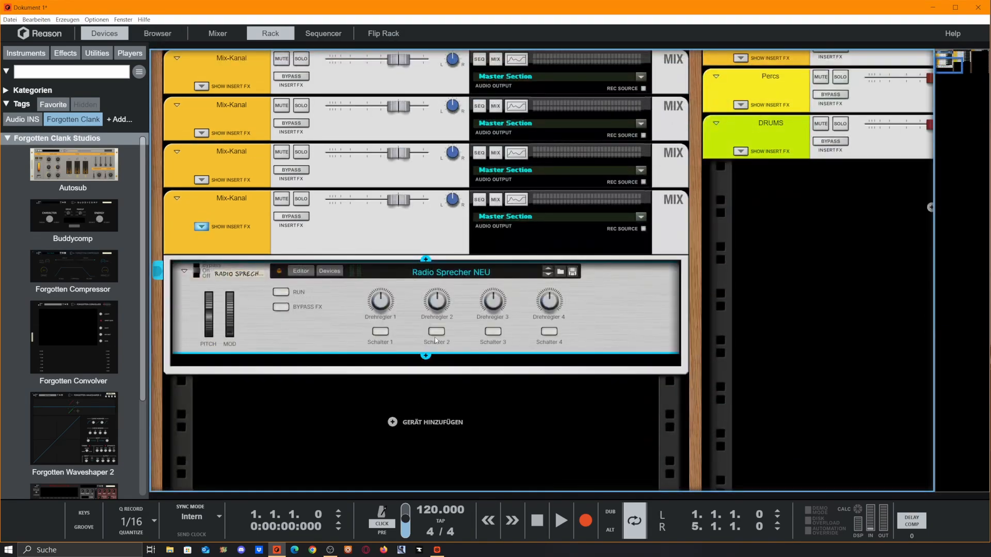
{"action": "key", "text": "Tab"}
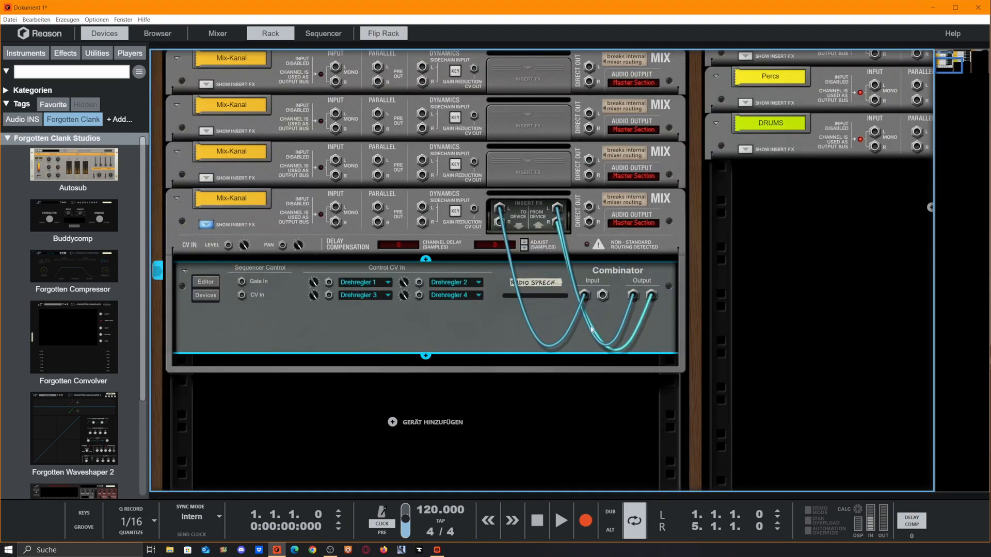
{"action": "left_click", "coordinate": [471, 217]}
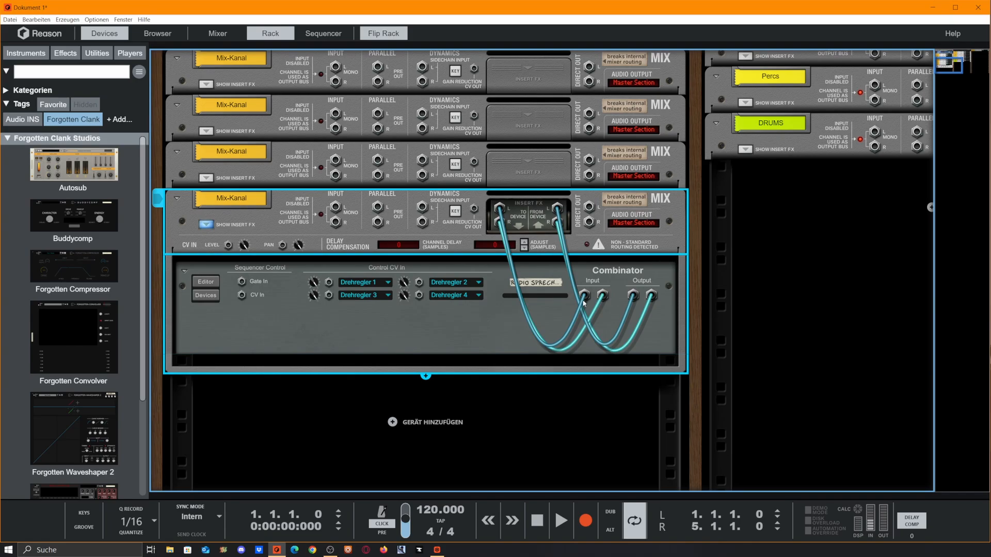
{"action": "key", "text": "Tab"}
{"action": "key", "text": "ctrl+z"}
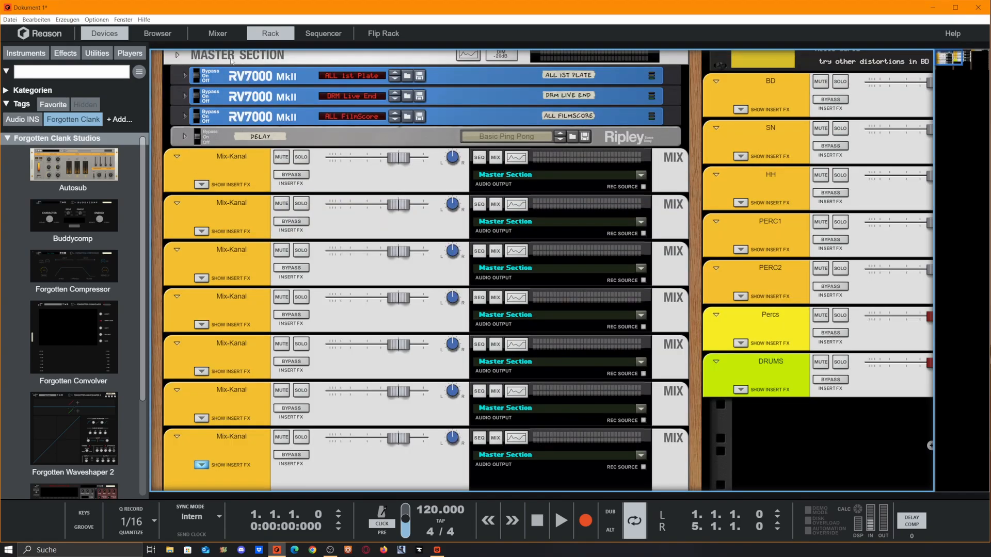
{"action": "left_click", "coordinate": [172, 36]}
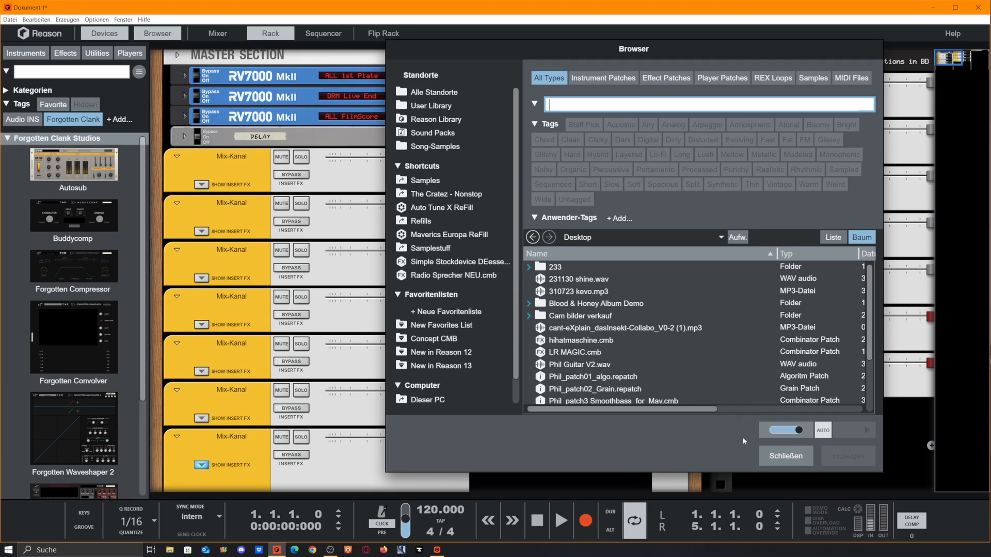
{"action": "left_click", "coordinate": [800, 455]}
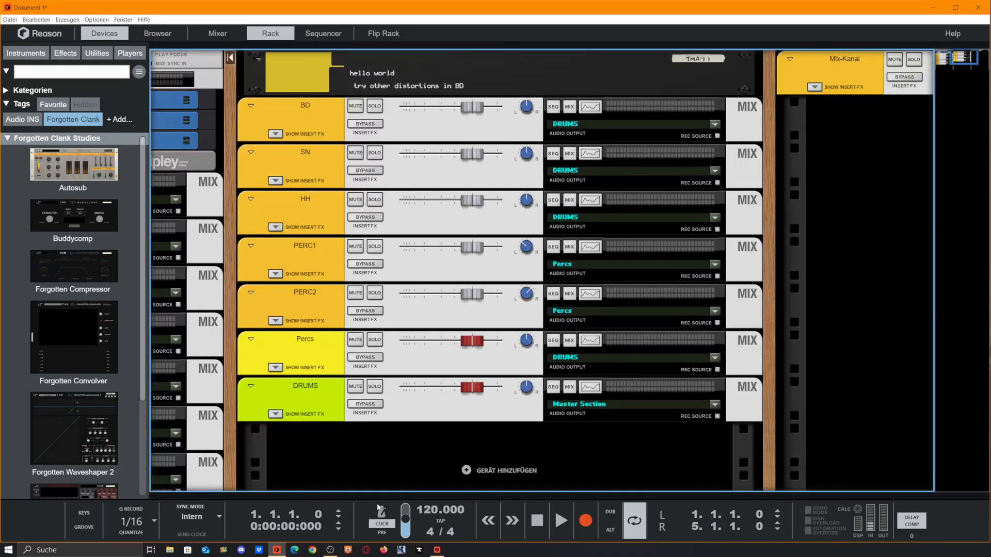
- Switch to the sequencer and add an American Pop Piano instrument track
{"action": "left_click_drag", "start_coordinate": [378, 495], "coordinate": [330, 50]}
{"action": "left_click", "coordinate": [260, 148]}
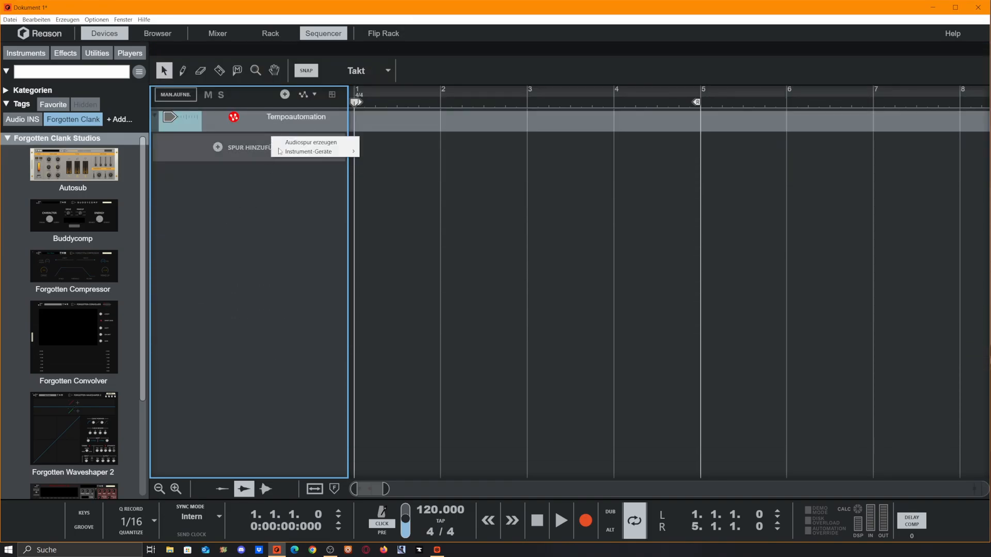
{"action": "left_click", "coordinate": [309, 142]}
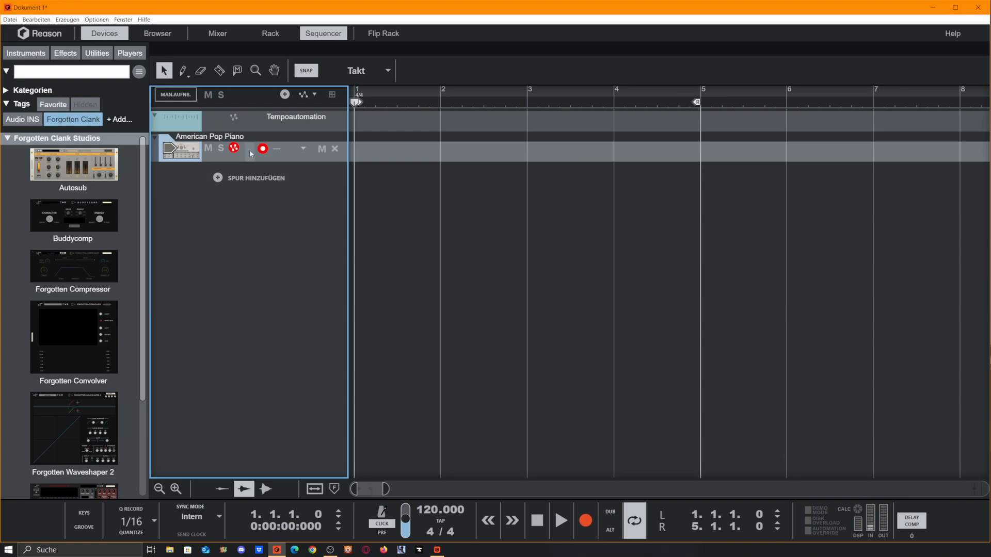
- Duplicate the American Pop Piano track until there are nine copies
{"action": "key", "text": "ctrl+d"}
{"action": "key", "text": "ctrl+d"}
{"action": "key", "text": "ctrl+d"}
{"action": "key", "text": "ctrl+d"}
{"action": "key", "text": "ctrl+d"}
{"action": "key", "text": "ctrl+d"}
{"action": "key", "text": "ctrl+d"}
{"action": "key", "text": "ctrl+d"}
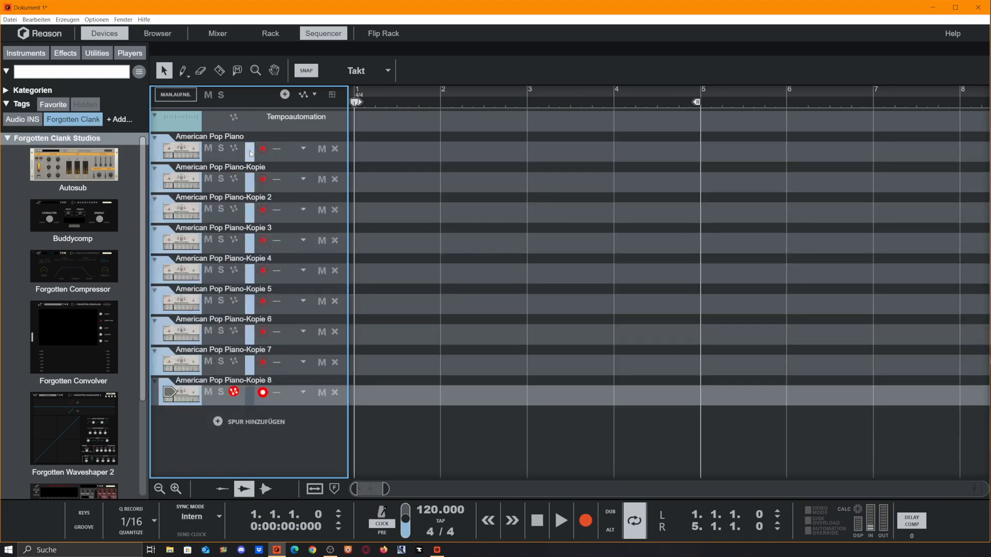
{"action": "key", "text": "ctrl+d"}
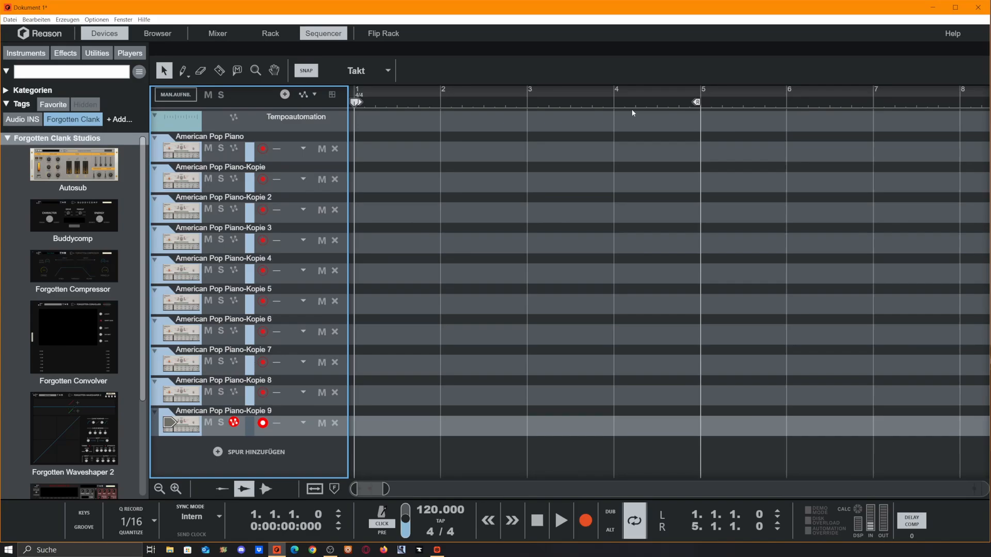
- Move the loop end to bar 6 and draw a clip from bar 1 to bar 6 on the first track
{"action": "left_click_drag", "start_coordinate": [697, 102], "coordinate": [816, 111]}
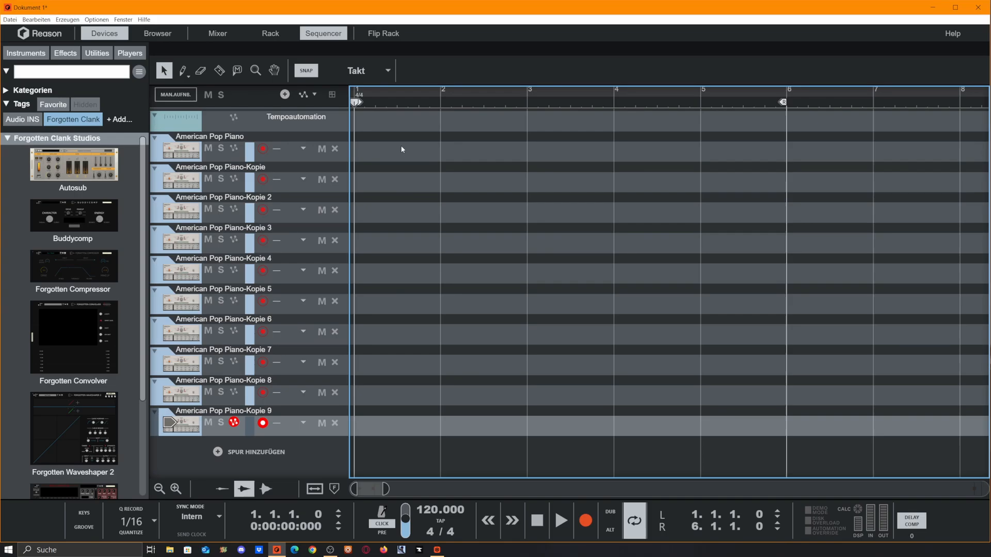
{"action": "mouse_move", "coordinate": [382, 160]}
{"action": "left_mouse_down"}
{"action": "mouse_move", "coordinate": [835, 161]}
{"action": "mouse_move", "coordinate": [717, 164]}
{"action": "left_mouse_up"}
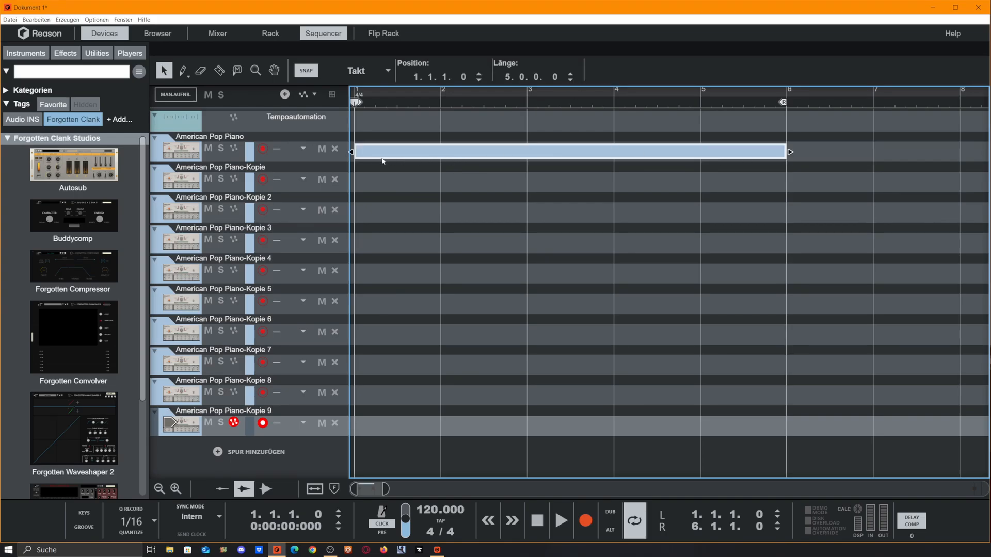
{"action": "mouse_move", "coordinate": [352, 152]}
{"action": "left_mouse_down"}
{"action": "mouse_move", "coordinate": [526, 152]}
{"action": "mouse_move", "coordinate": [341, 153]}
{"action": "left_mouse_up"}
{"action": "left_click_drag", "start_coordinate": [352, 152], "coordinate": [447, 151]}
{"action": "left_click_drag", "start_coordinate": [527, 150], "coordinate": [361, 151]}
- Set the third track's colour to Rot
{"action": "right_click", "coordinate": [158, 216]}
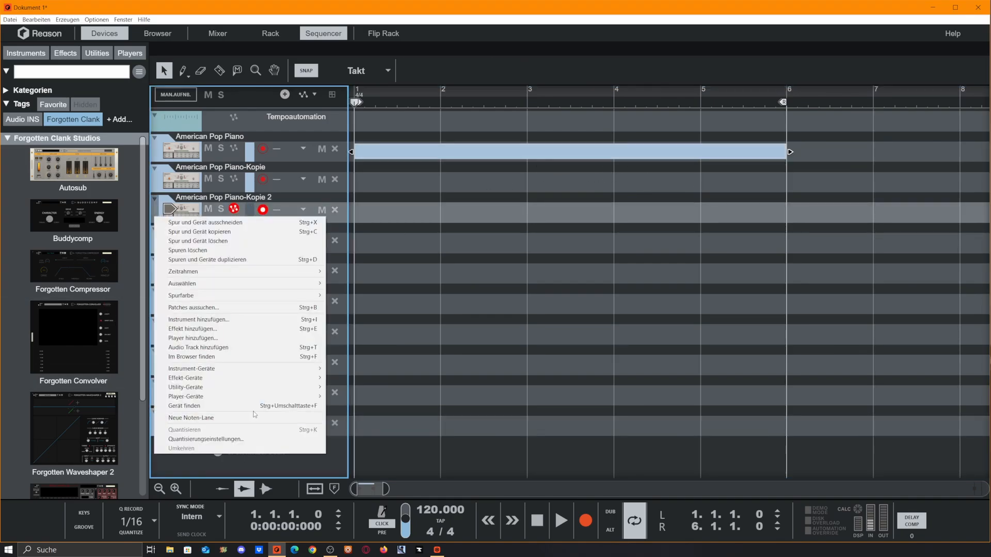
{"action": "mouse_move", "coordinate": [268, 295]}
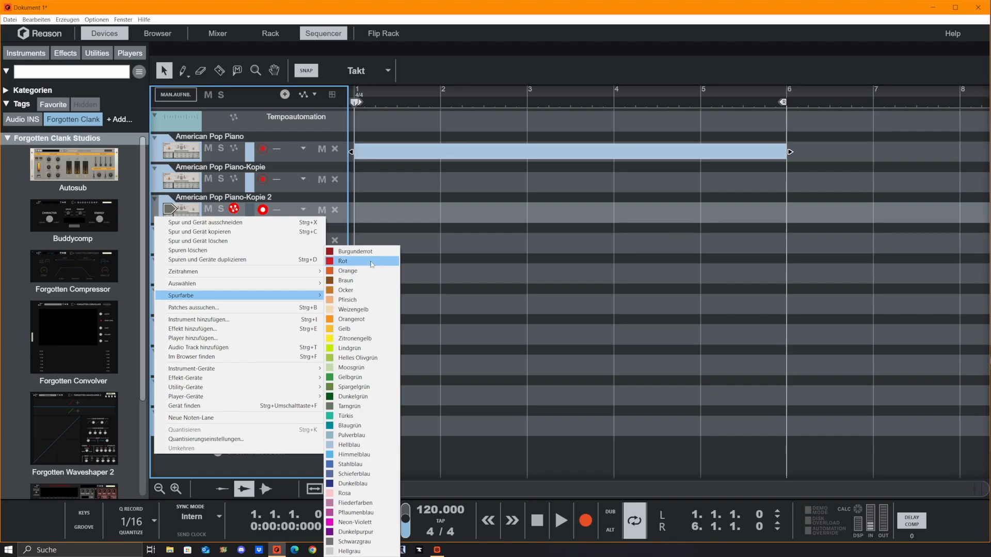
{"action": "left_click", "coordinate": [372, 262]}
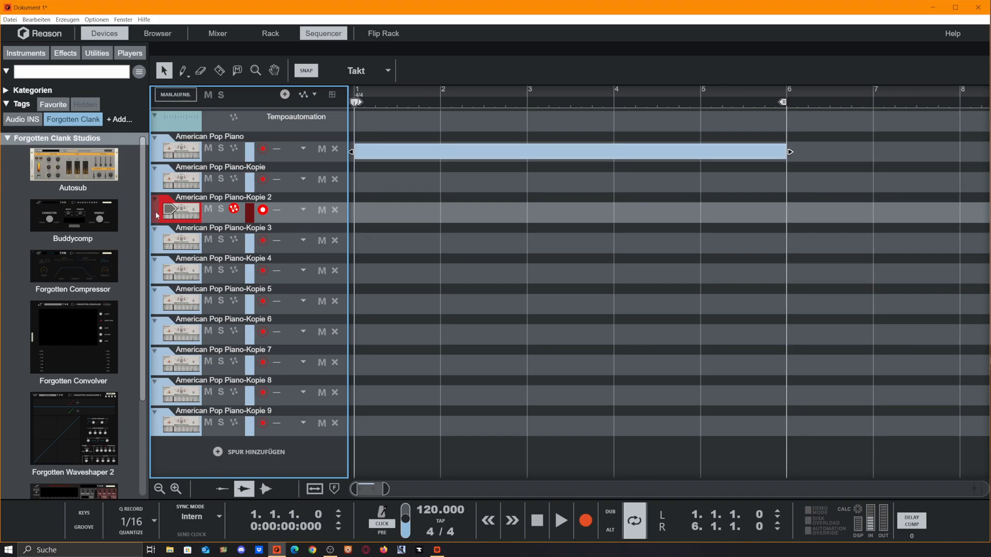
- Rename the first track as drums
{"action": "double_click", "coordinate": [201, 135]}
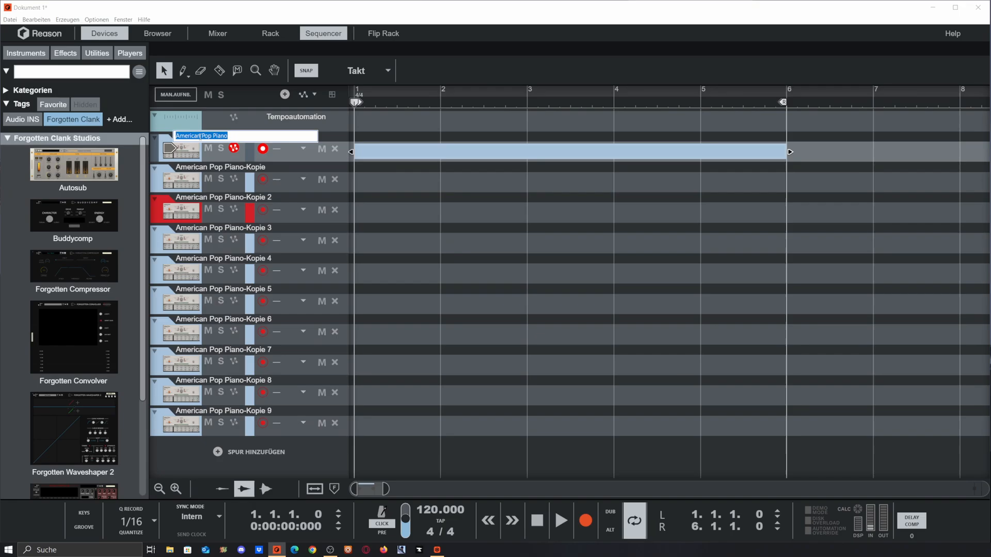
{"action": "type", "text": "drums"}
{"action": "key", "text": "Return"}
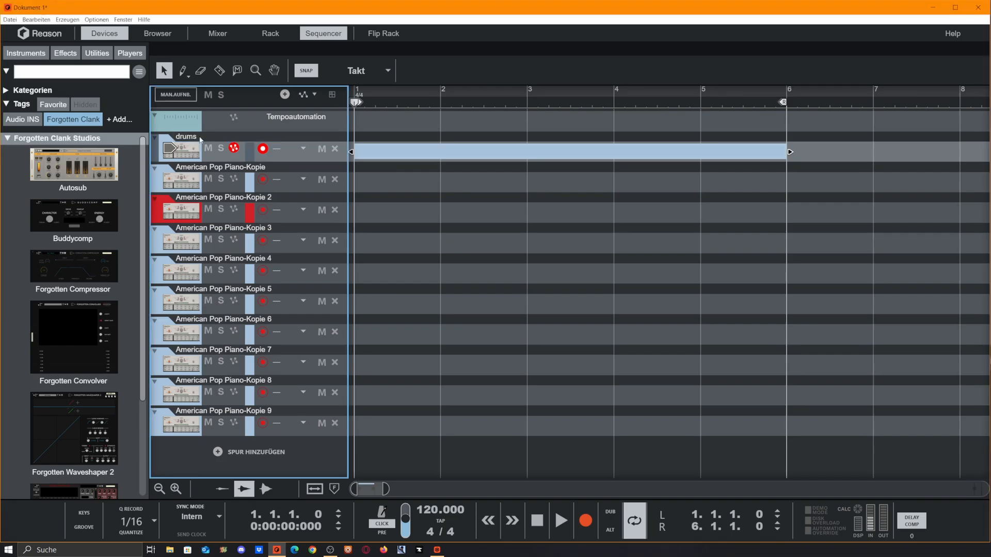
- Rename the second track as Percs
{"action": "left_click", "coordinate": [218, 168]}
{"action": "double_click", "coordinate": [218, 167]}
{"action": "type", "text": "Percs"}
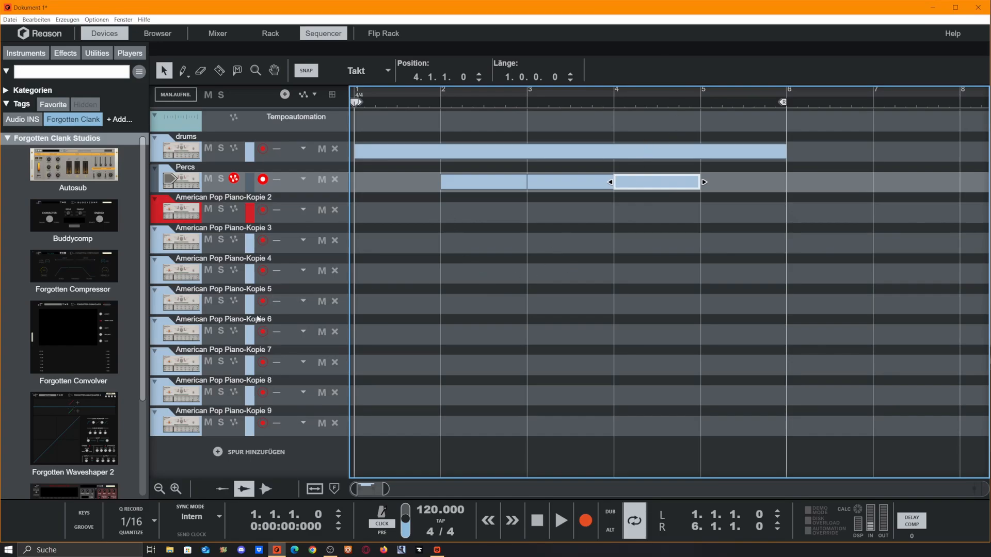
- Rename the fourth, fifth and sixth tracks as Piano, Synths and guitar
{"action": "left_click", "coordinate": [278, 199]}
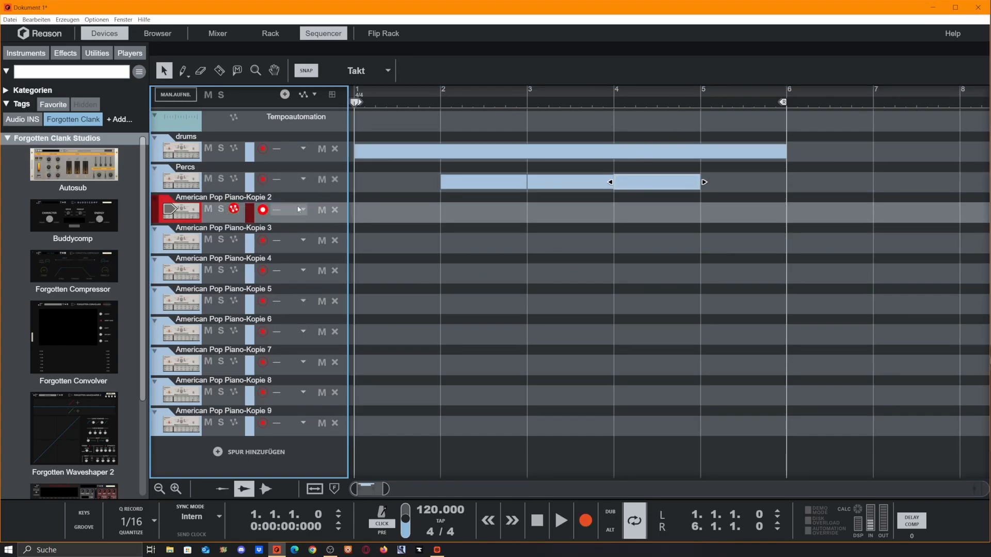
{"action": "double_click", "coordinate": [215, 229]}
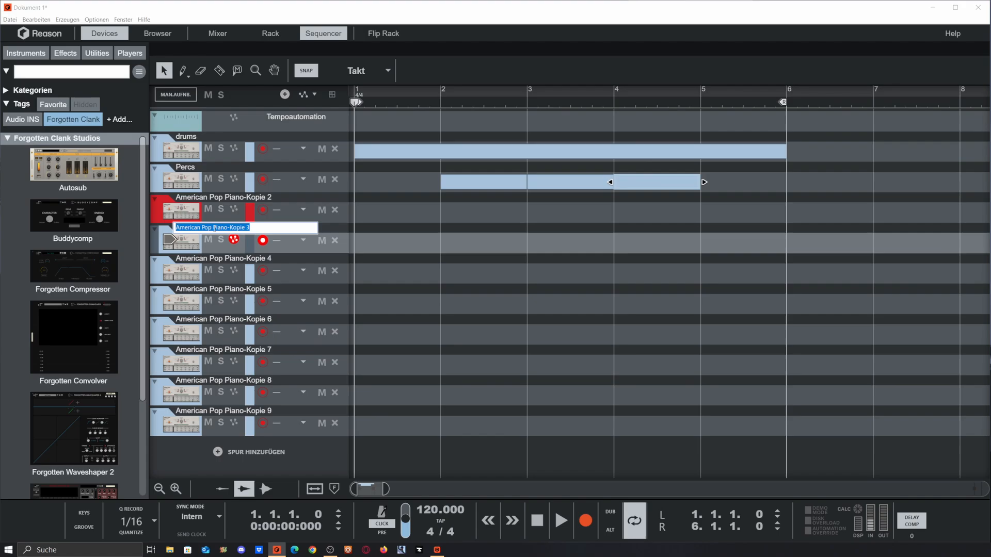
{"action": "type", "text": "Piano"}
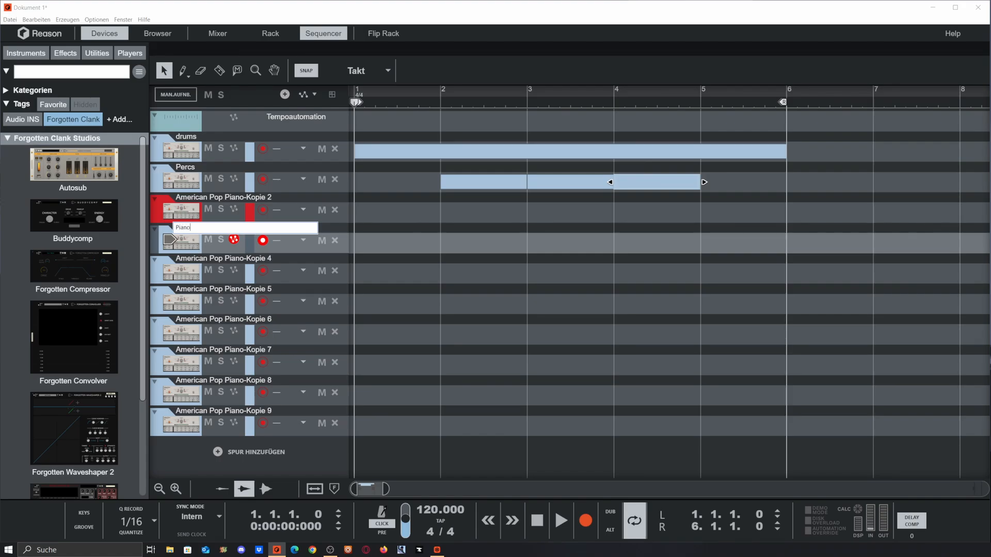
{"action": "key", "text": "Tab"}
{"action": "type", "text": "Synths"}
{"action": "key", "text": "Tab"}
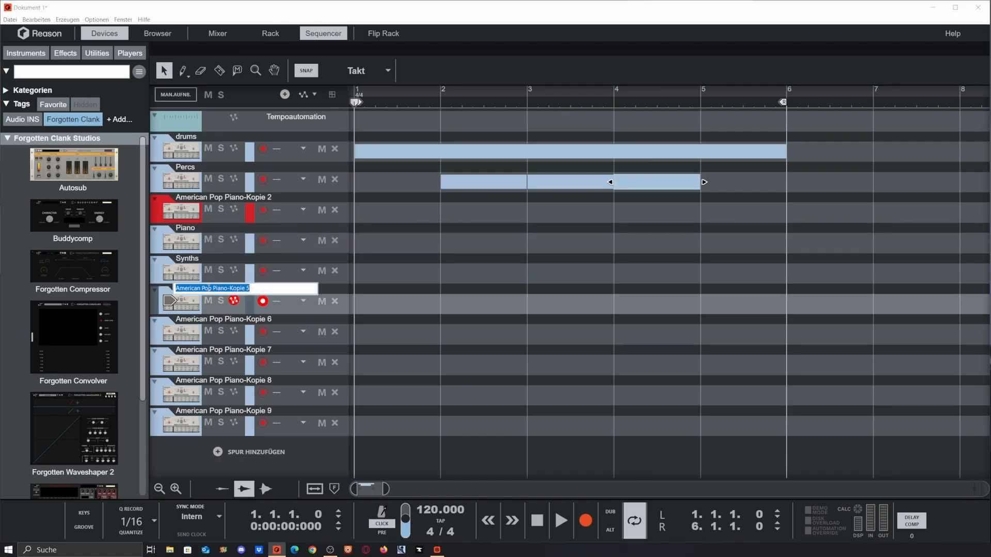
{"action": "type", "text": "guitar"}
{"action": "key", "text": "Return"}
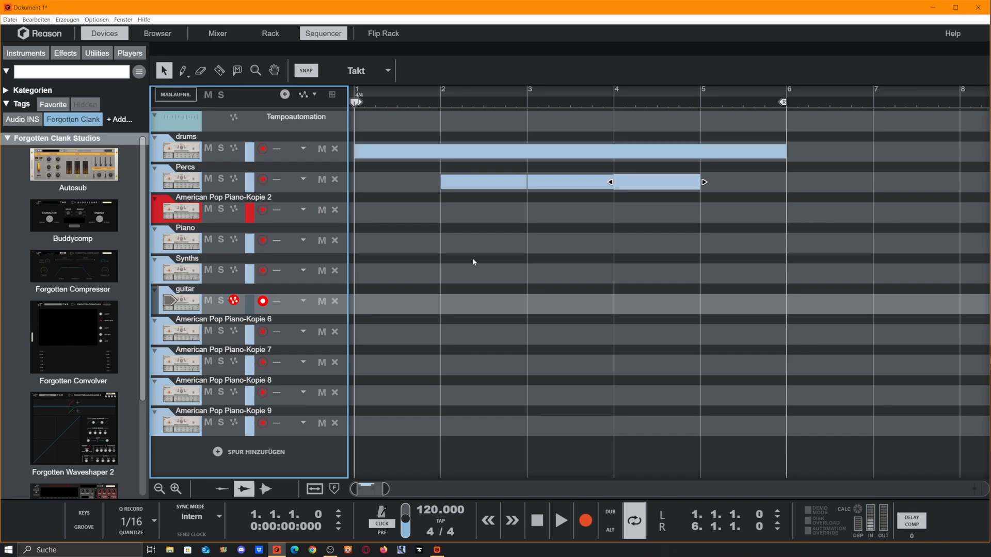
- Create one-bar clips on Synths at bar 3, guitar at bar 2, and the seventh track at bar 4
{"action": "double_click", "coordinate": [555, 272]}
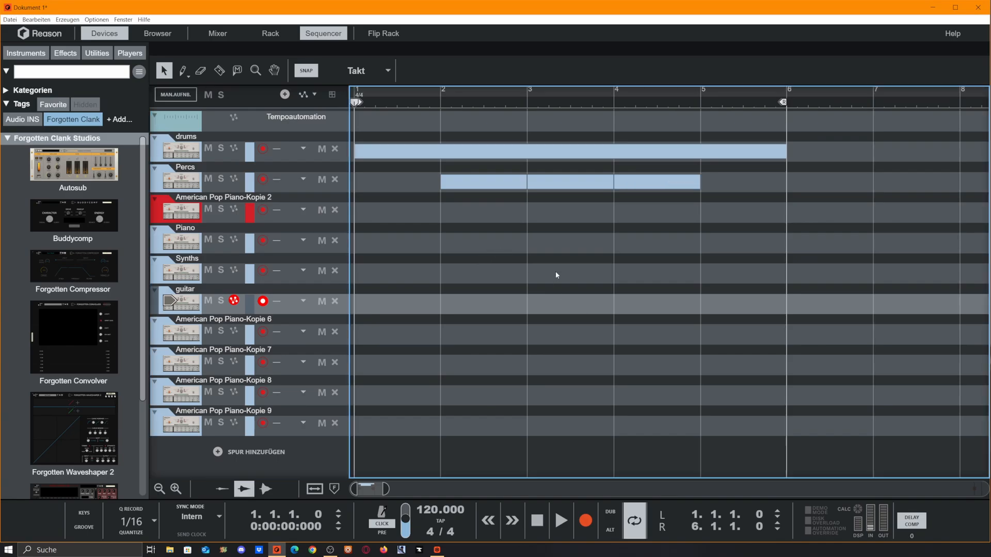
{"action": "double_click", "coordinate": [488, 310]}
{"action": "double_click", "coordinate": [627, 332]}
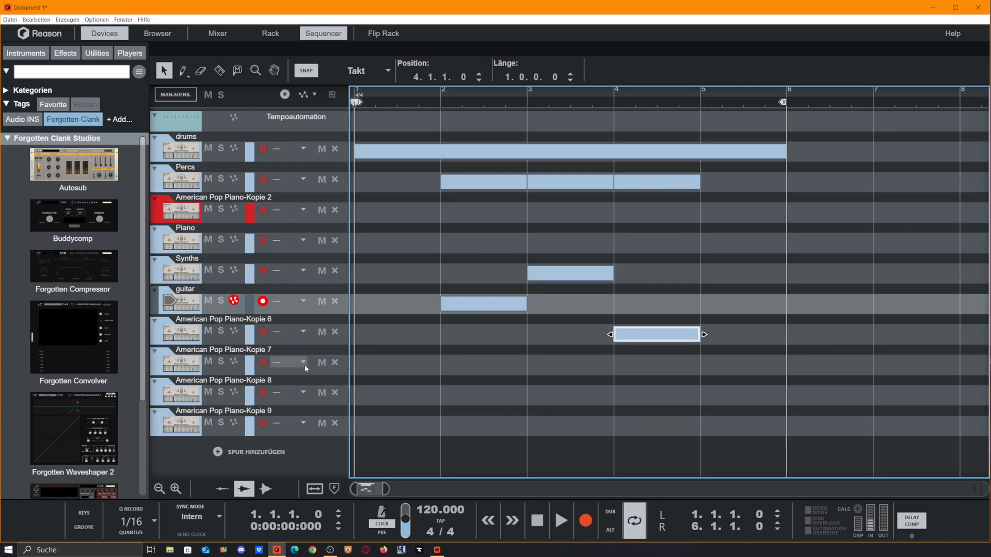
- Colour the Piano, Synths, guitar and seventh tracks Helles Olivgrün
{"action": "right_click", "coordinate": [236, 338]}
{"action": "mouse_move", "coordinate": [248, 151]}
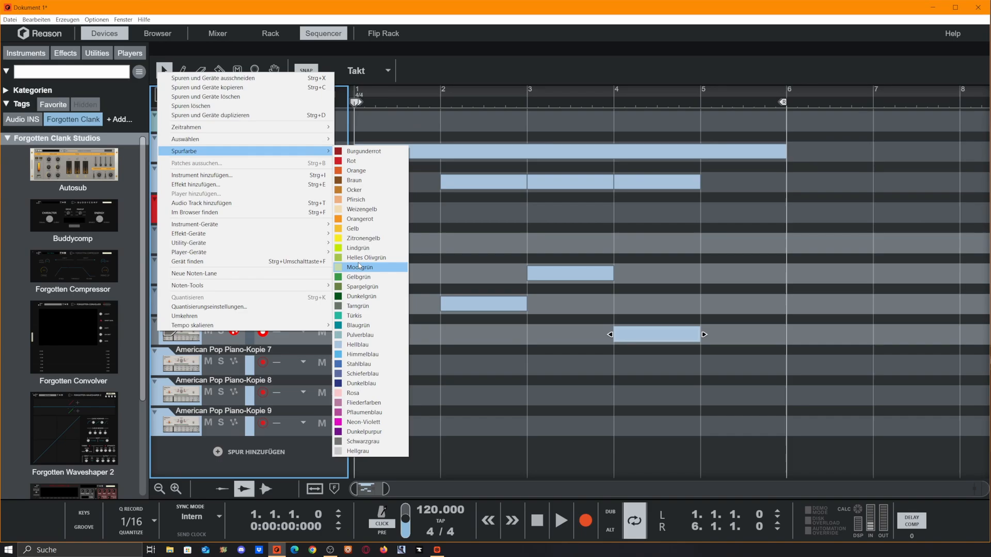
{"action": "left_click", "coordinate": [358, 259]}
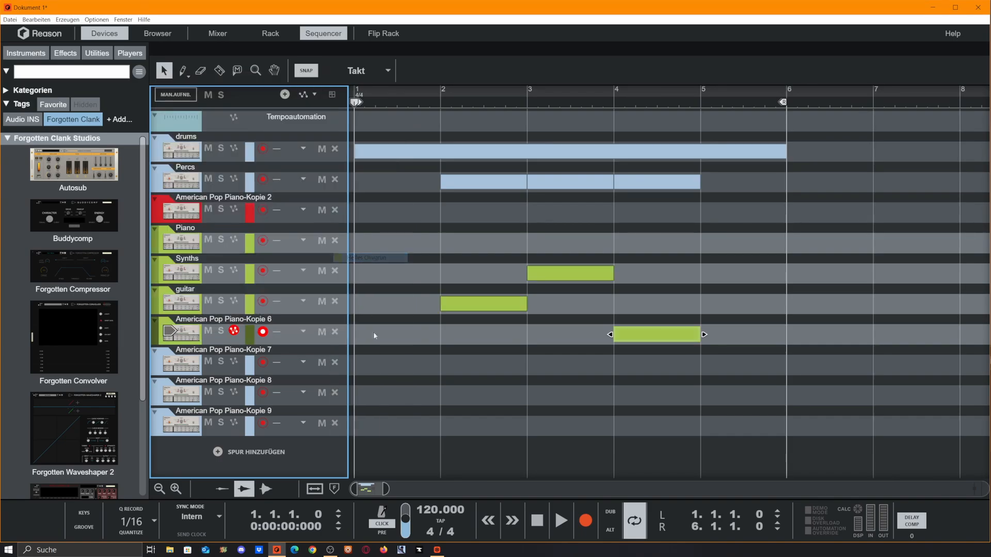
- Rename the eighth track as SFX
{"action": "left_click", "coordinate": [157, 367]}
{"action": "double_click", "coordinate": [209, 351]}
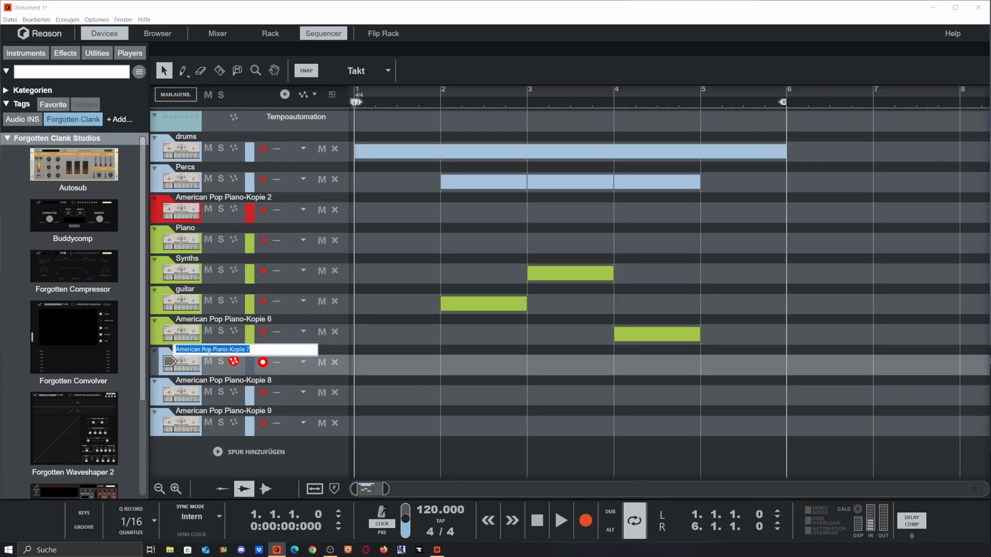
{"action": "type", "text": "SFX"}
{"action": "key", "text": "Return"}
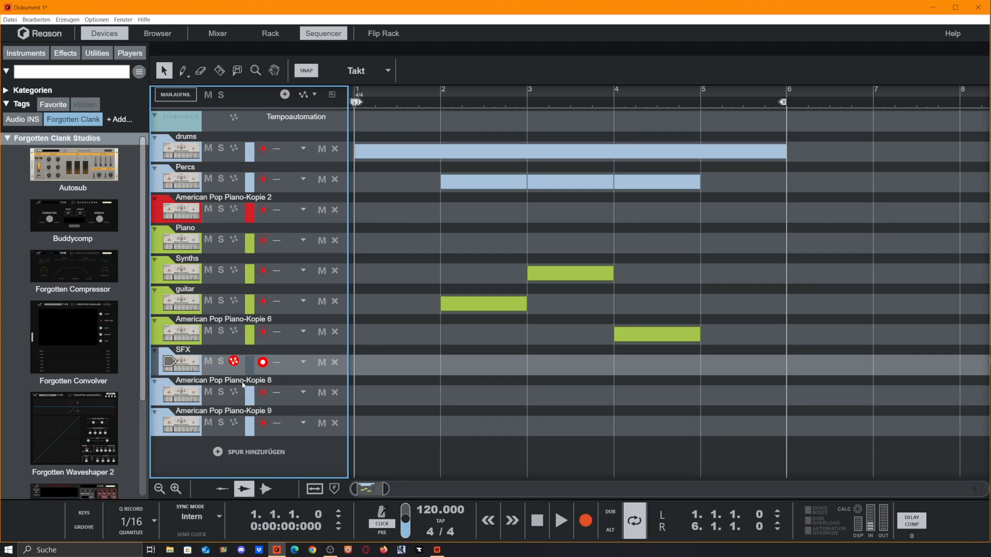
- Colour the SFX track and the track below it Pflaumenblau
{"action": "right_click", "coordinate": [157, 371]}
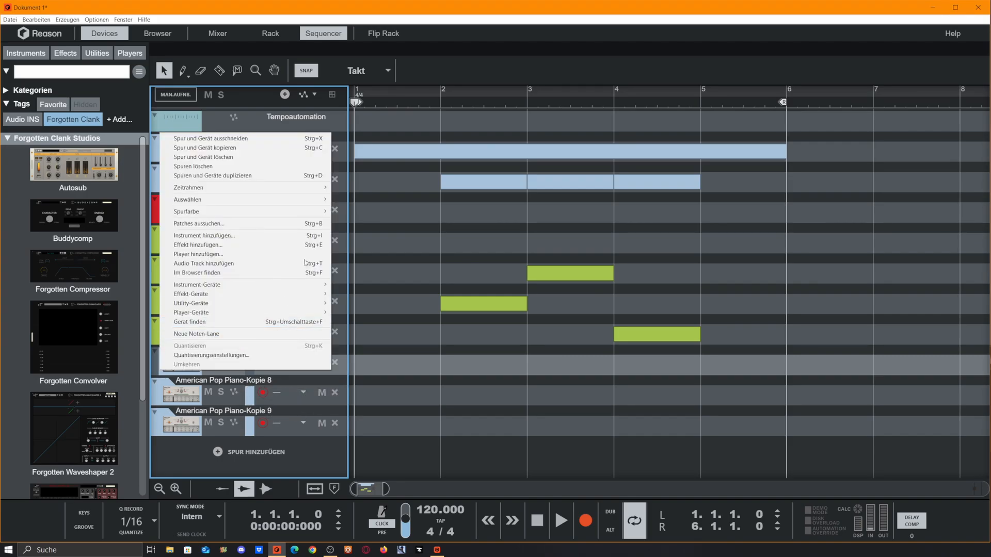
{"action": "mouse_move", "coordinate": [310, 211]}
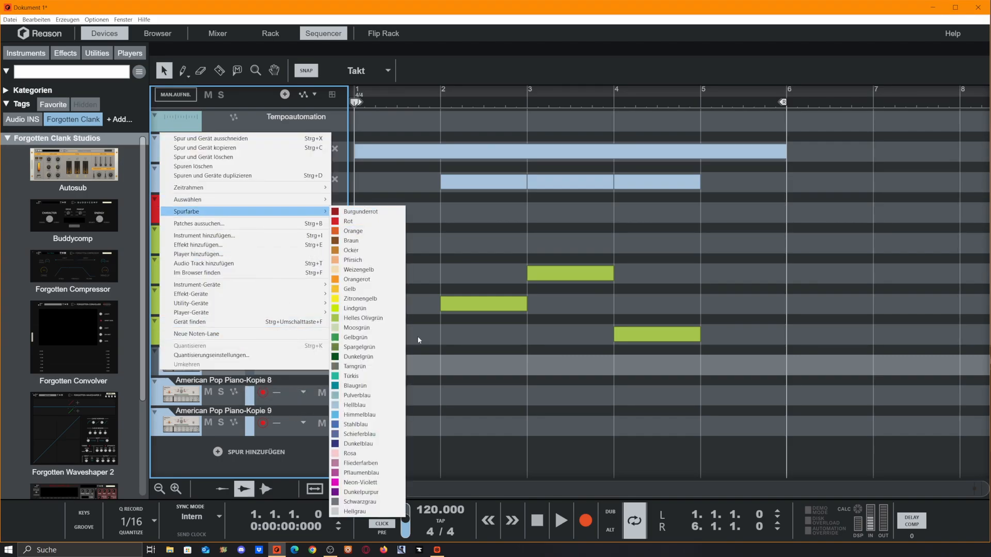
{"action": "left_click", "coordinate": [349, 474]}
{"action": "right_click", "coordinate": [157, 390]}
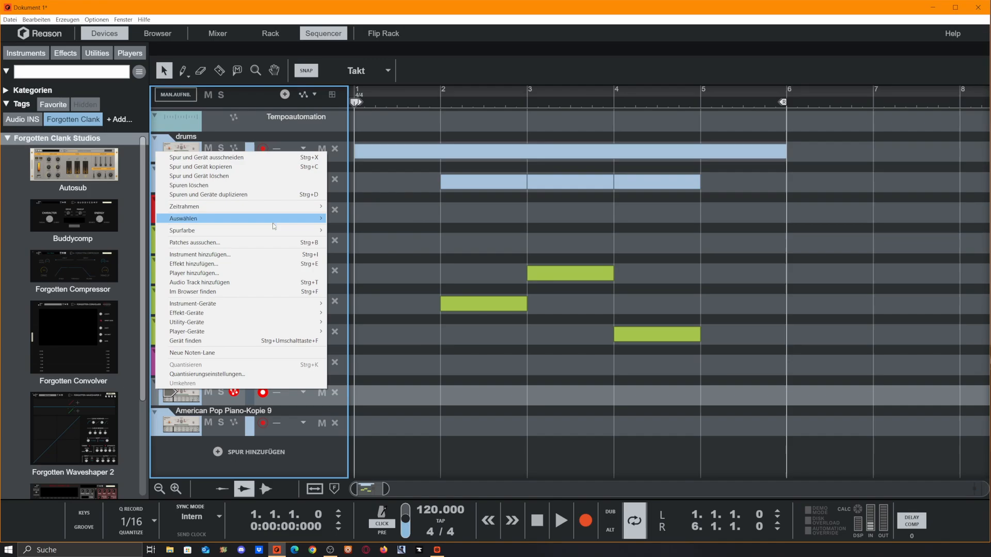
{"action": "mouse_move", "coordinate": [292, 231]}
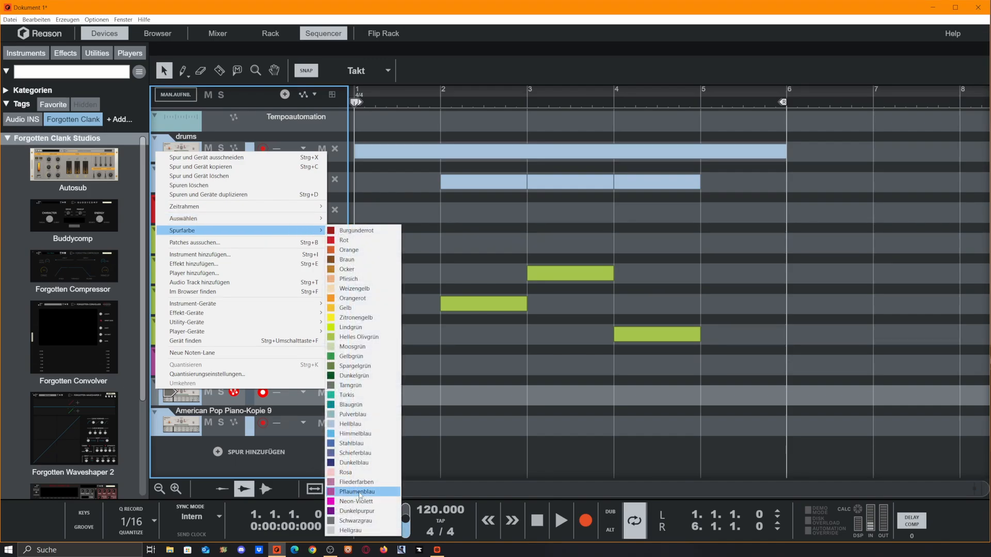
{"action": "right_click", "coordinate": [157, 422]}
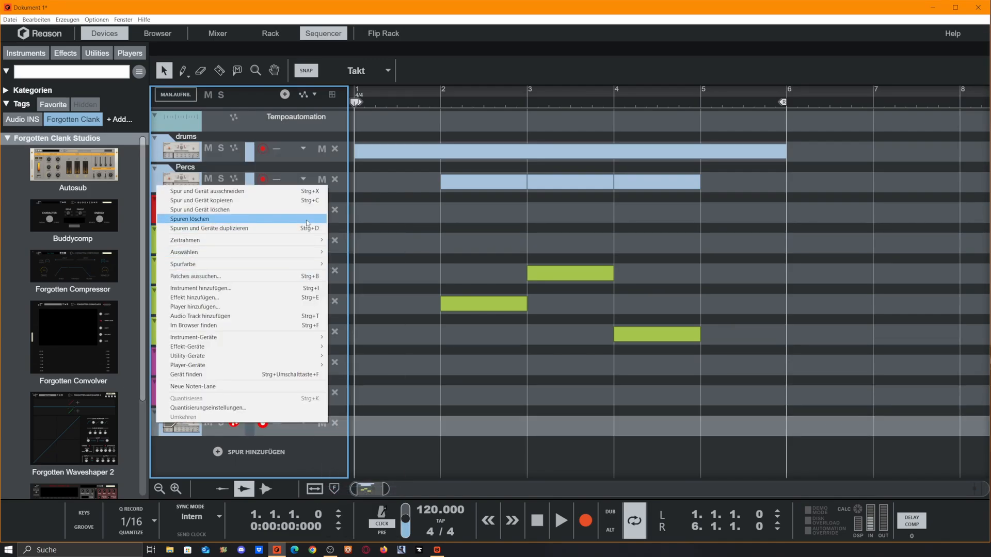
{"action": "left_click", "coordinate": [431, 473]}
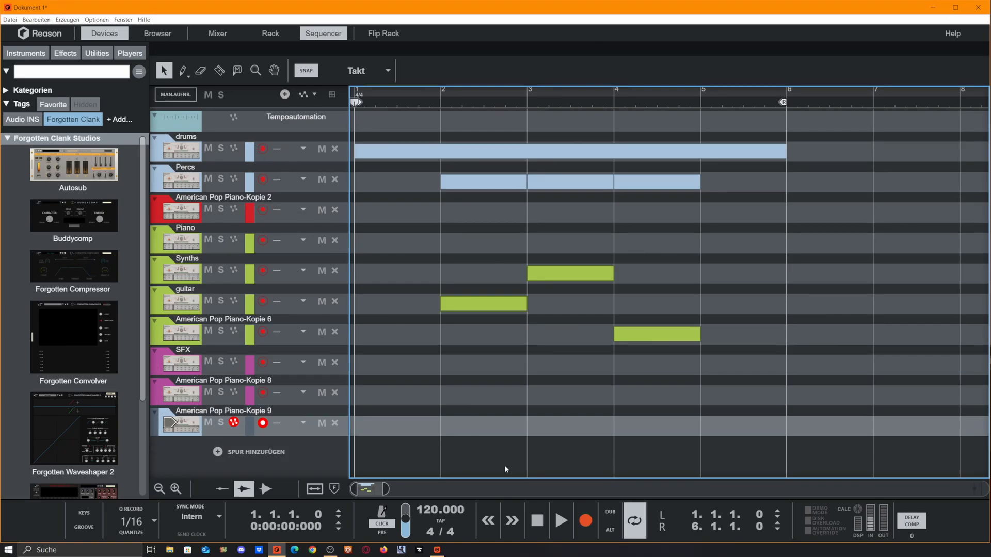
- Enable Blocks and switch to Block mode and back to Song mode
{"action": "left_click", "coordinate": [97, 19]}
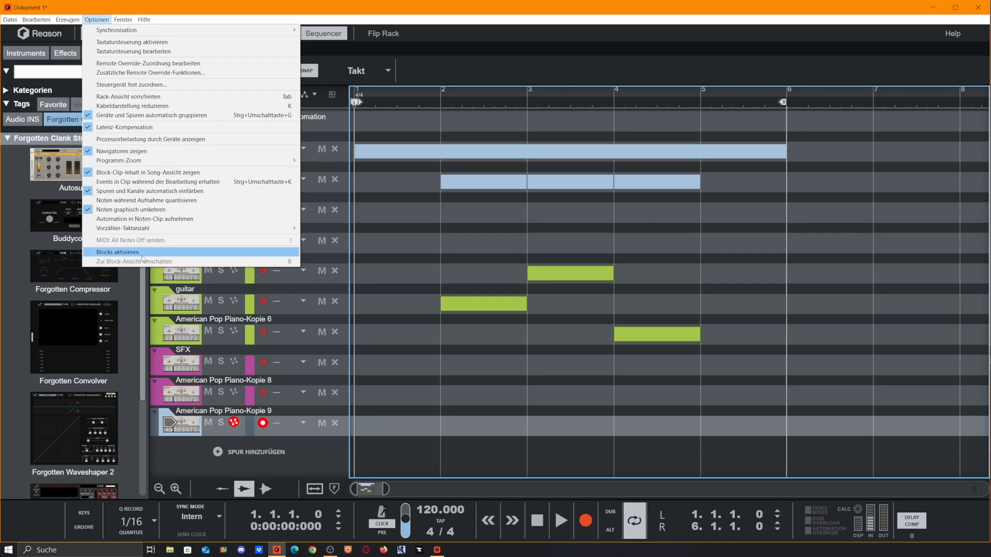
{"action": "left_click", "coordinate": [143, 255]}
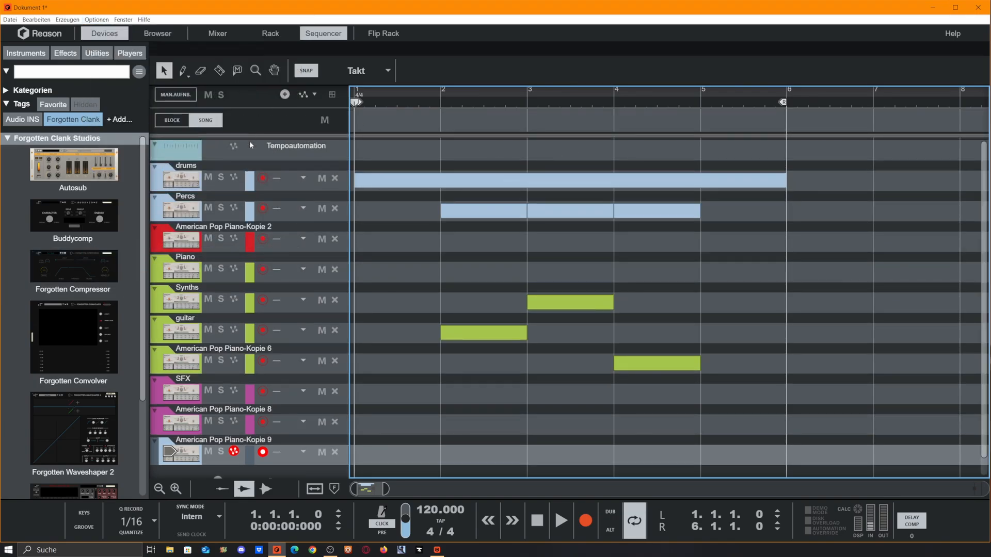
{"action": "left_click", "coordinate": [172, 120]}
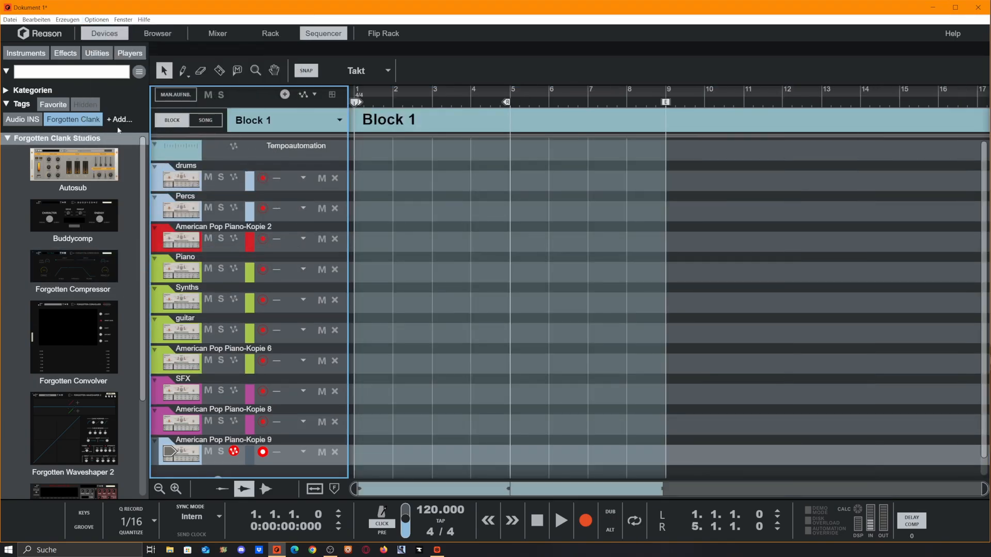
{"action": "left_click", "coordinate": [193, 128]}
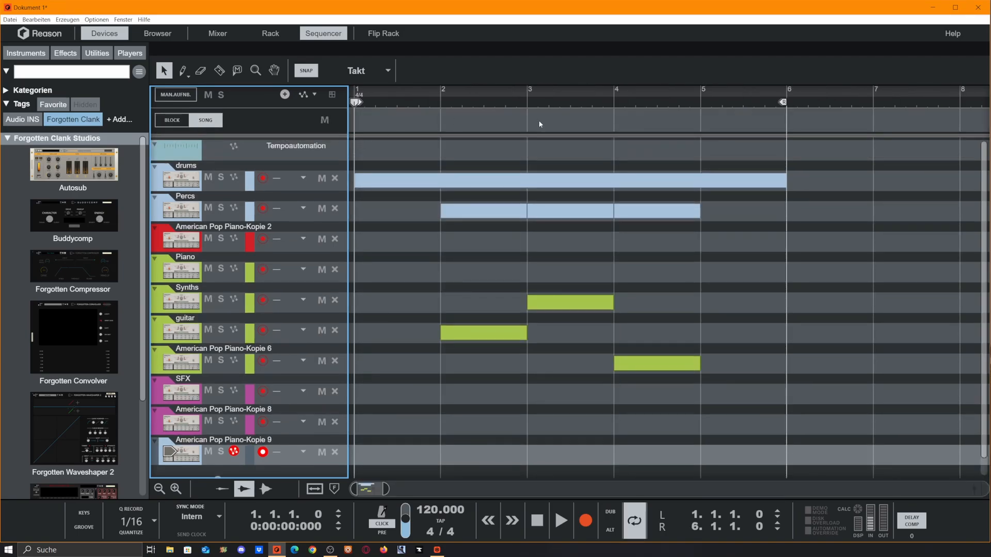
- Place Block 1 at the start of the song's block lane and lengthen it to two bars
{"action": "left_click_drag", "start_coordinate": [539, 124], "coordinate": [353, 116]}
{"action": "left_click", "coordinate": [509, 116]}
{"action": "left_click", "coordinate": [570, 118]}
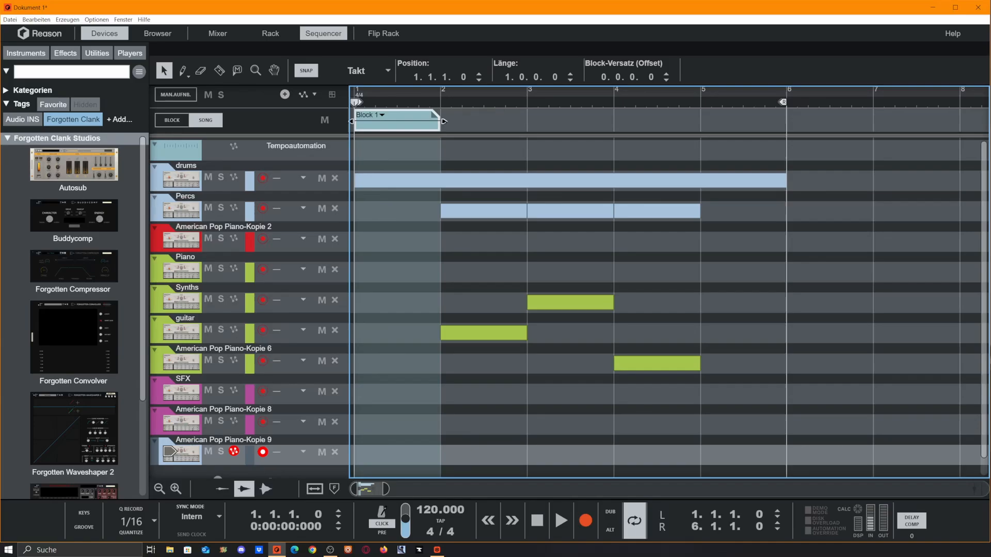
{"action": "left_click_drag", "start_coordinate": [444, 121], "coordinate": [508, 124]}
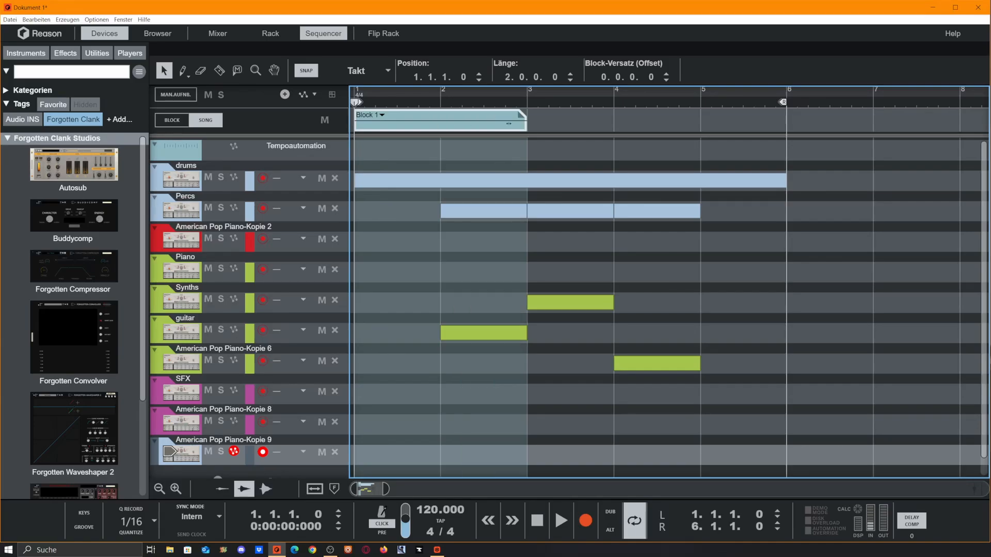
- Switch to Block mode and rename Block 1 as Intro
{"action": "left_click", "coordinate": [382, 115]}
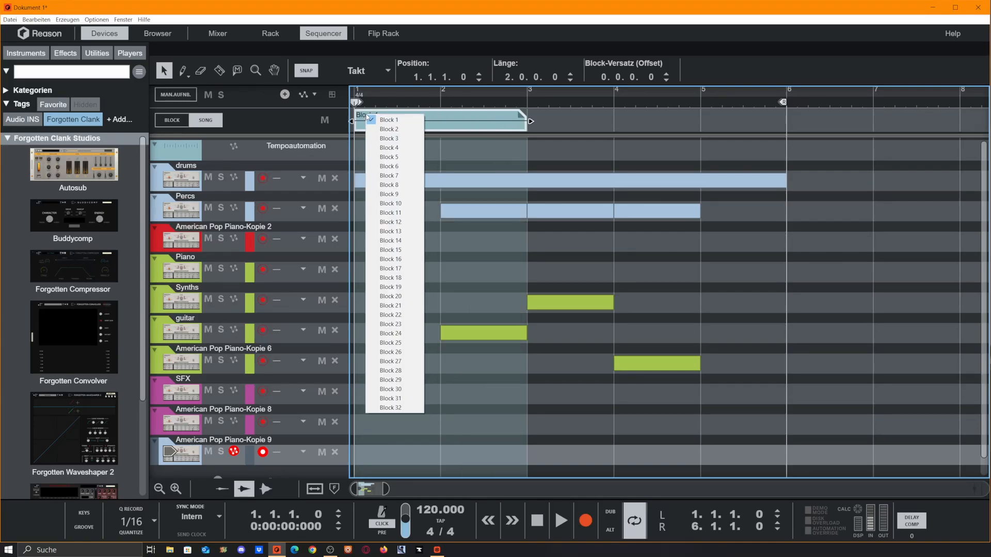
{"action": "left_click", "coordinate": [298, 122]}
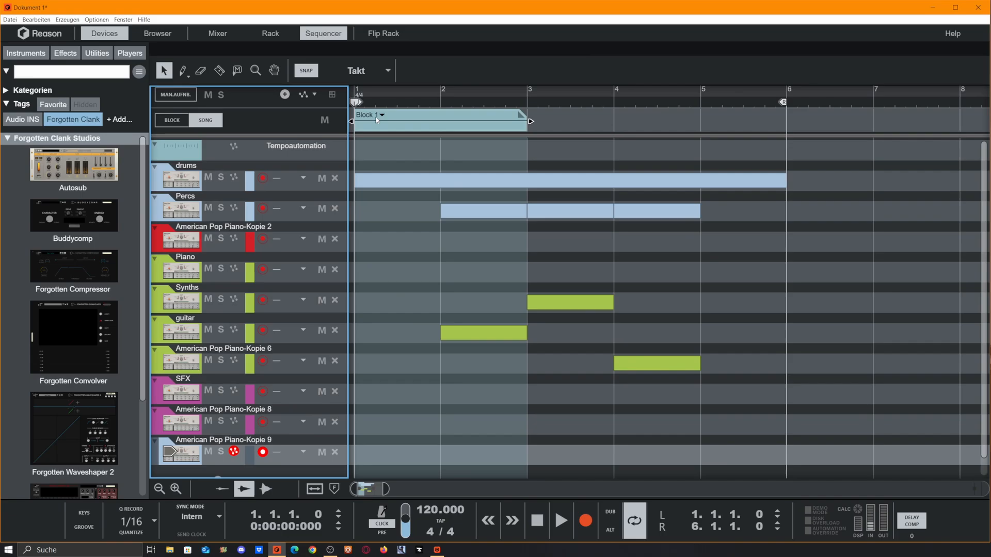
{"action": "left_click", "coordinate": [172, 119]}
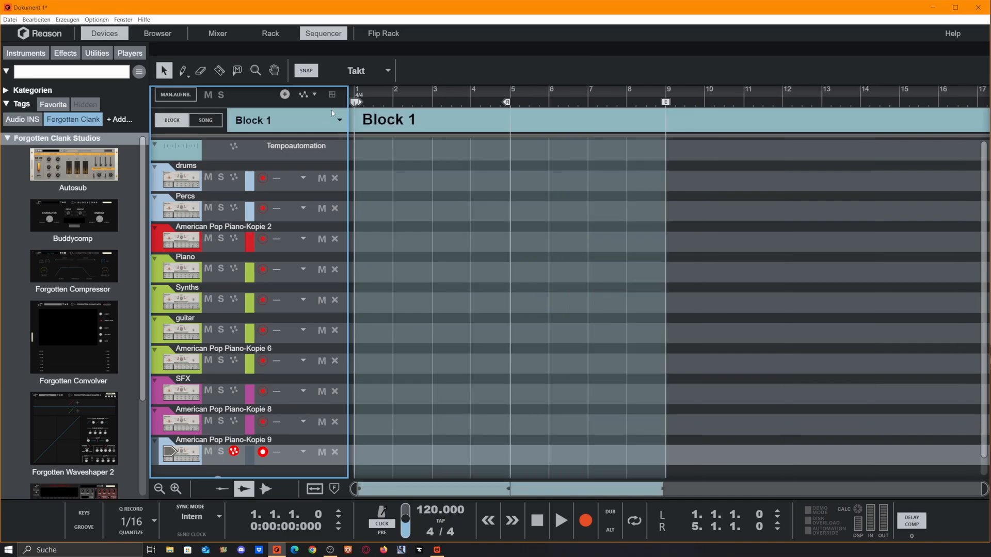
{"action": "double_click", "coordinate": [389, 119]}
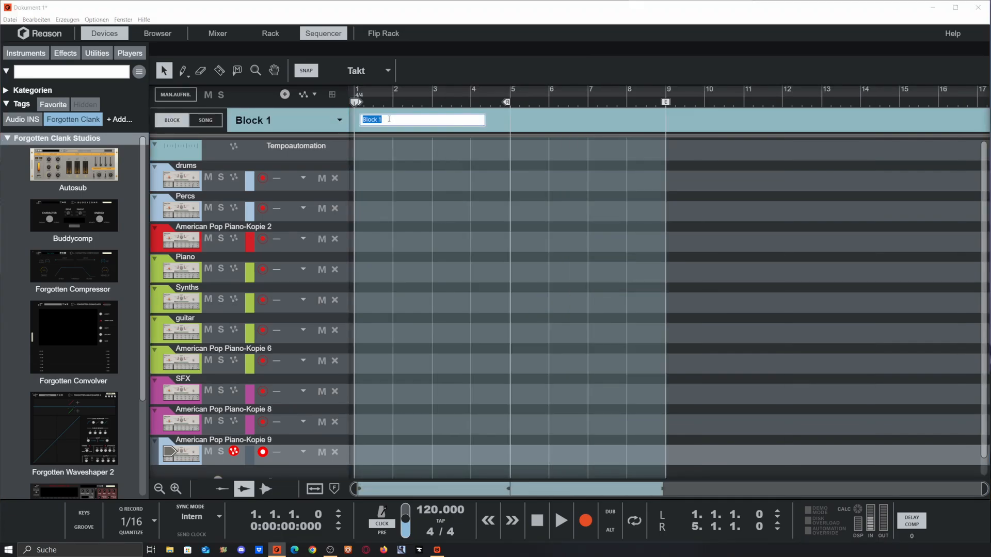
{"action": "type", "text": "Intro"}
{"action": "key", "text": "Return"}
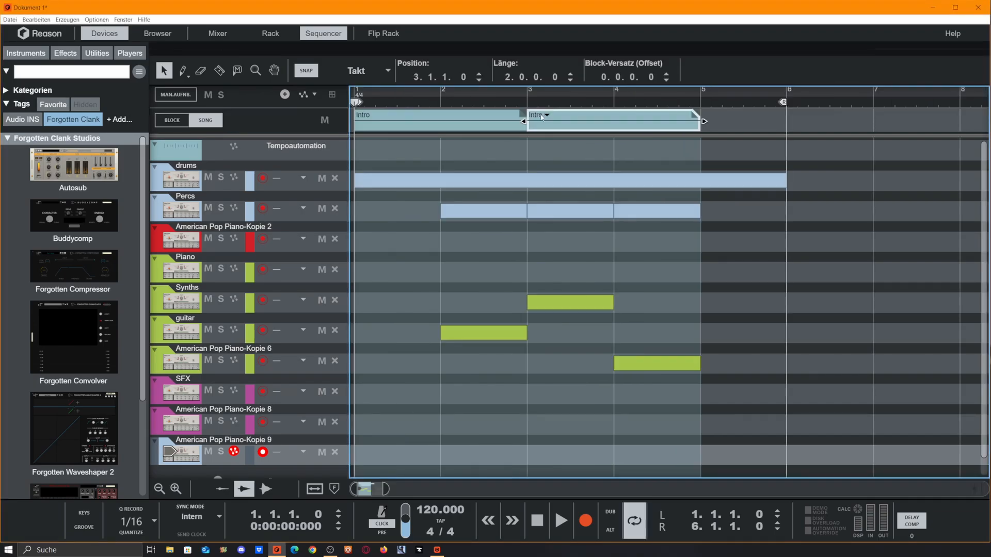
- Assign Block 2 to the second block in the song's block lane at bar 3
{"action": "left_click", "coordinate": [547, 115]}
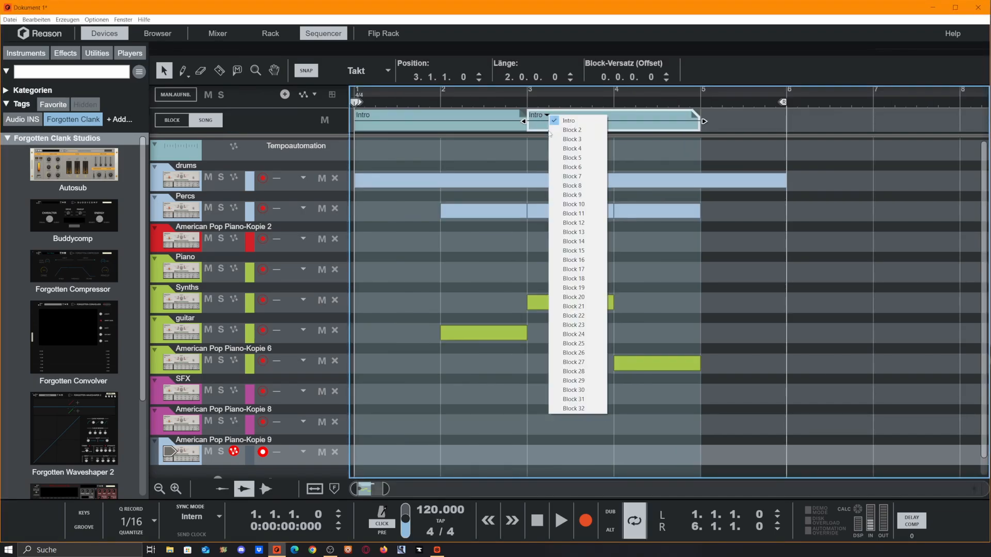
{"action": "left_click", "coordinate": [560, 130]}
- Switch to Block mode, pick Block 2 and rename it as Verse
{"action": "left_click", "coordinate": [173, 120]}
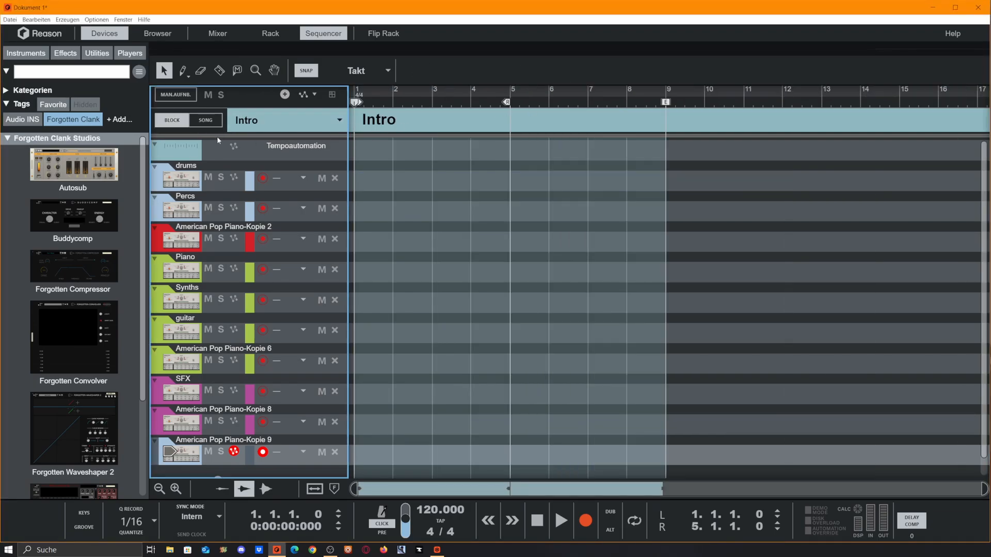
{"action": "left_click", "coordinate": [332, 120]}
{"action": "left_click", "coordinate": [254, 143]}
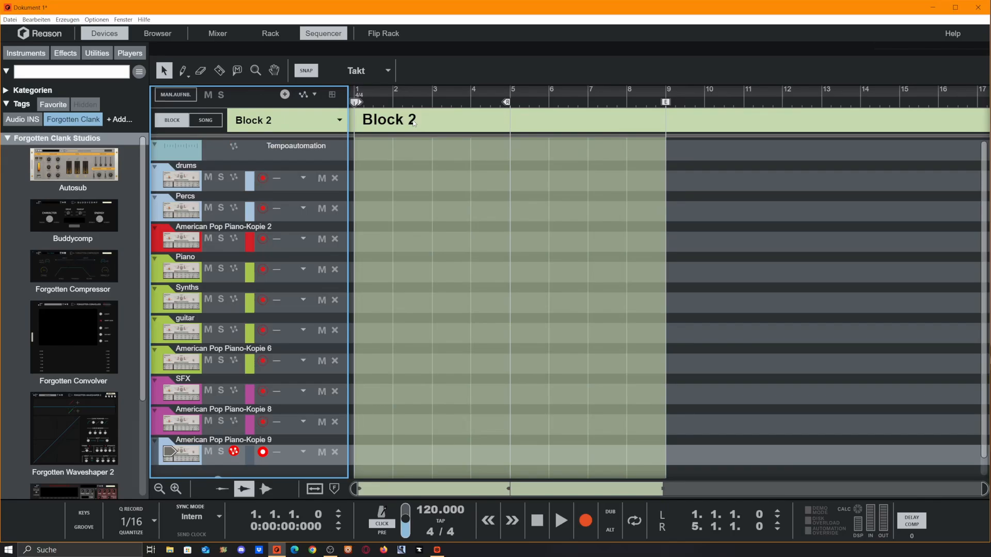
{"action": "double_click", "coordinate": [413, 121]}
{"action": "type", "text": "Verse"}
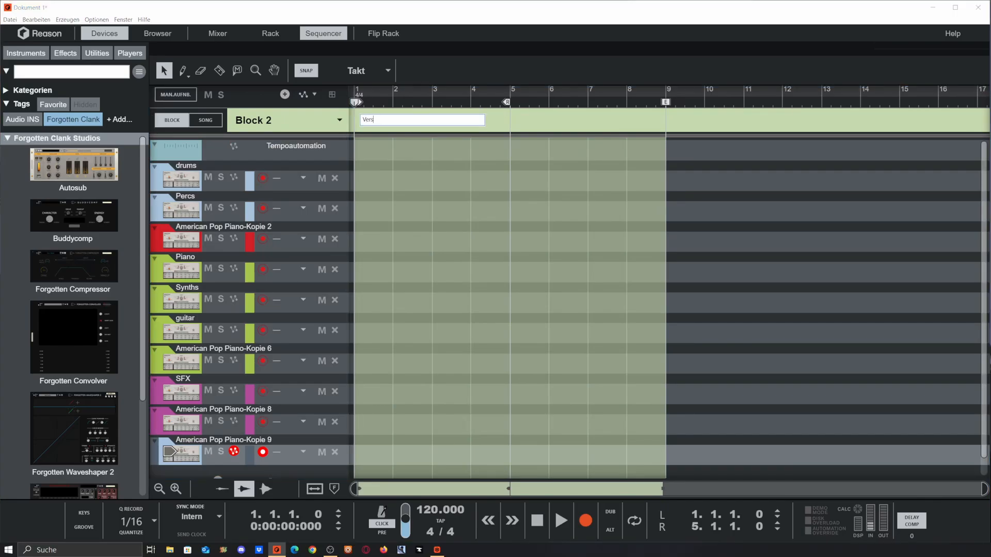
{"action": "key", "text": "Return"}
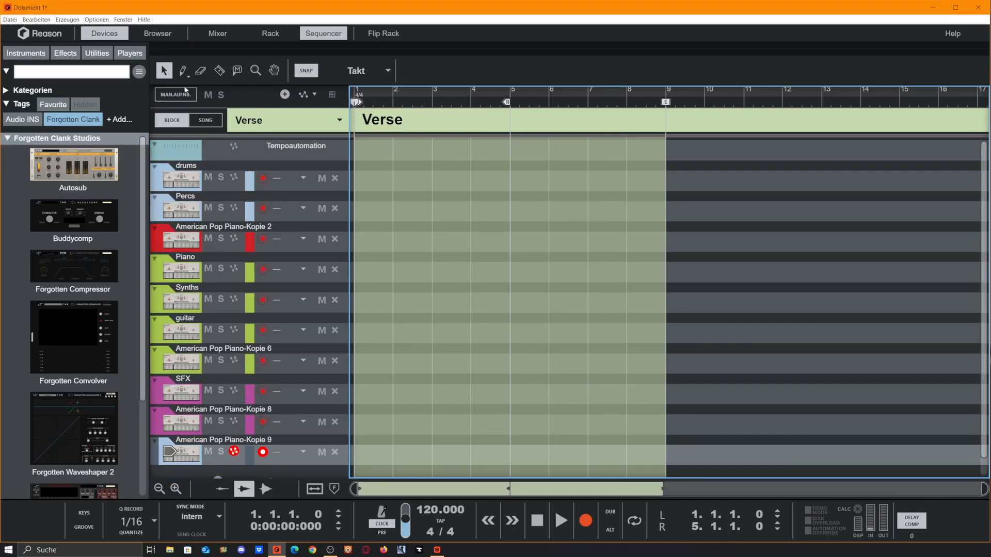
- Return to Song mode and select the Intro and Verse blocks in the block lane
{"action": "left_click", "coordinate": [205, 120]}
{"action": "left_click_drag", "start_coordinate": [400, 489], "coordinate": [404, 489]}
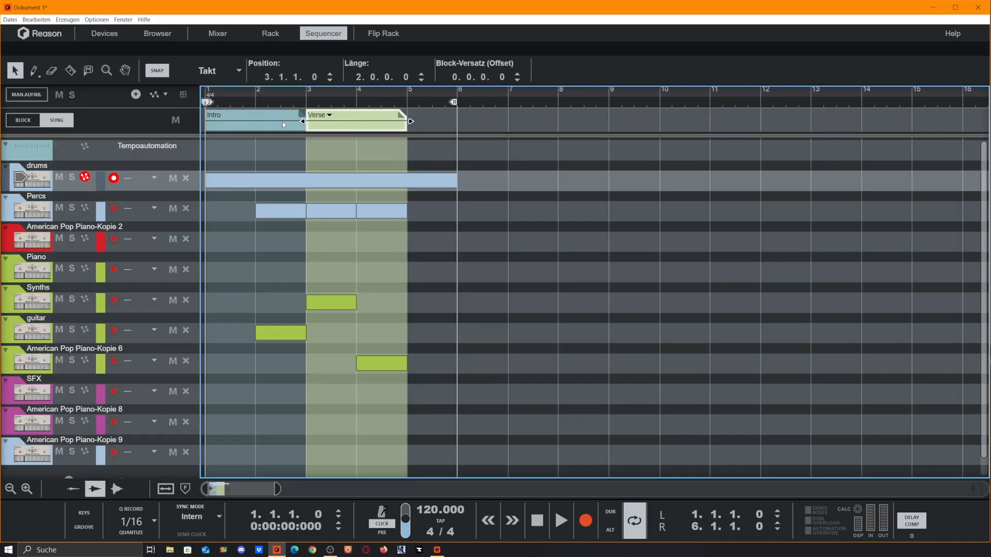
{"action": "left_click", "coordinate": [284, 121]}
{"action": "left_click", "coordinate": [378, 123]}
{"action": "left_click", "coordinate": [288, 117]}
{"action": "left_click", "coordinate": [372, 118]}
{"action": "left_click", "coordinate": [418, 128]}
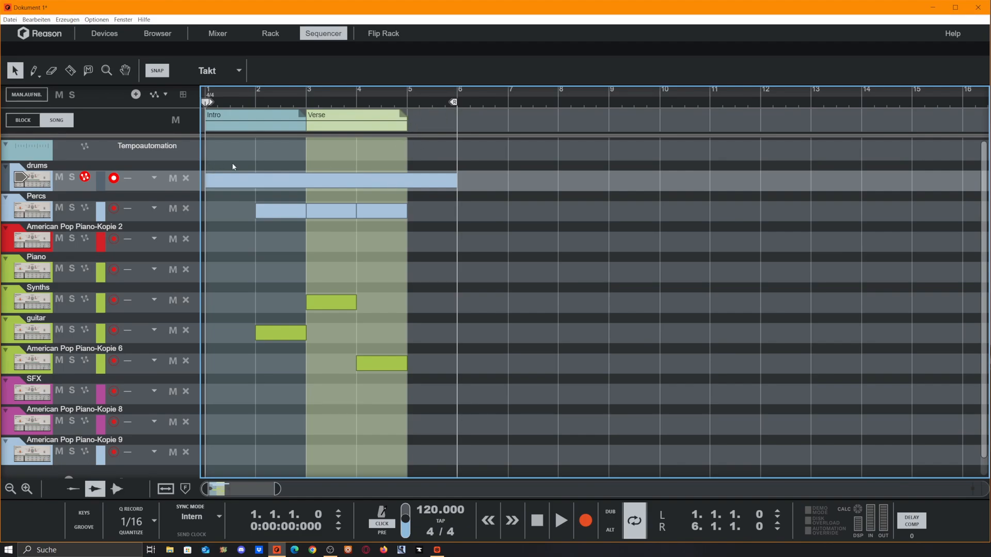
{"action": "scroll", "coordinate": [464, 285], "scroll_direction": "down", "scroll_amount": 2}
{"action": "scroll", "coordinate": [531, 287], "scroll_direction": "up", "scroll_amount": 2}
{"action": "scroll", "coordinate": [47, 202], "scroll_direction": "down", "scroll_amount": 2}
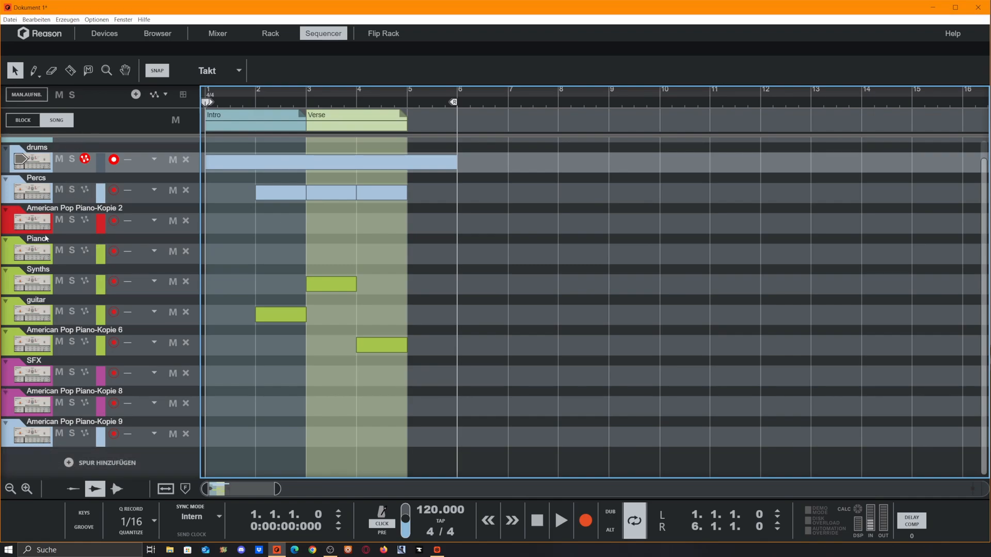
{"action": "scroll", "coordinate": [4, 146], "scroll_direction": "up", "scroll_amount": 1}
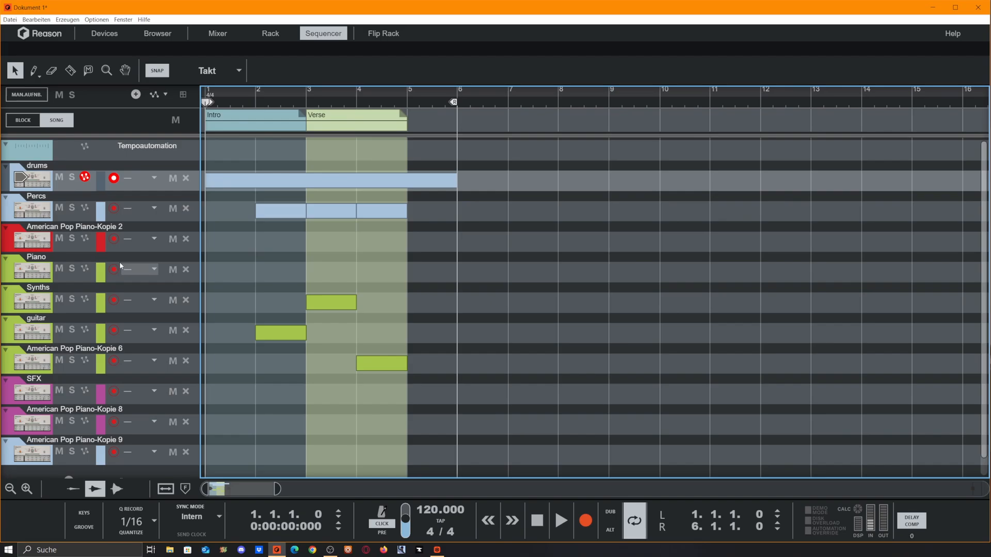
- Select the Piano track and apply Ausgewählte Gerätegruppen sortieren to it
{"action": "left_click", "coordinate": [7, 278]}
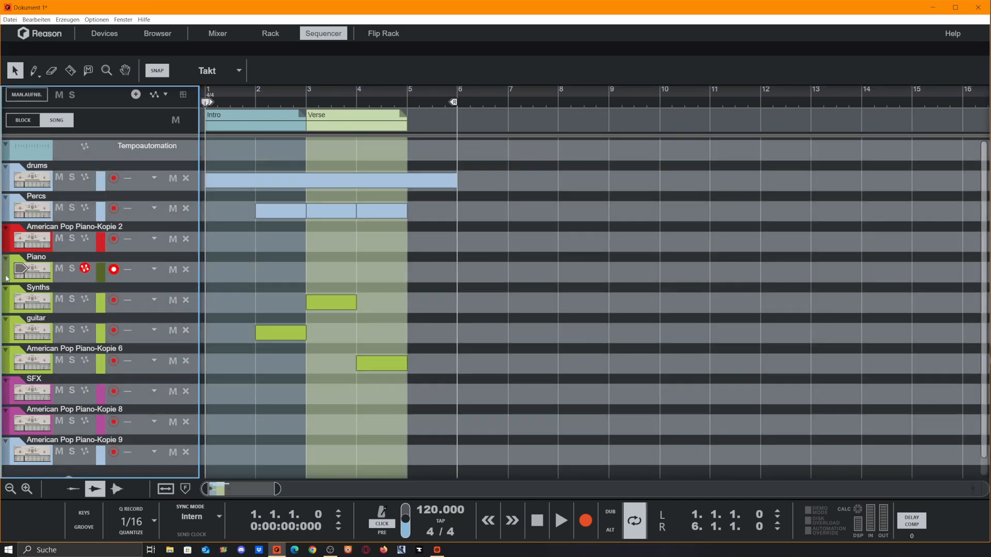
{"action": "right_click", "coordinate": [7, 278]}
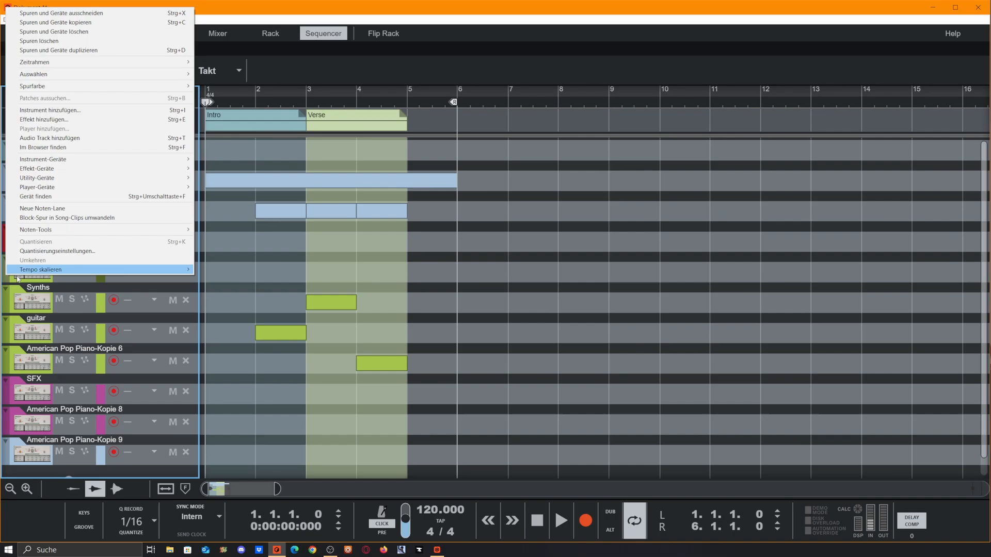
{"action": "mouse_move", "coordinate": [118, 77]}
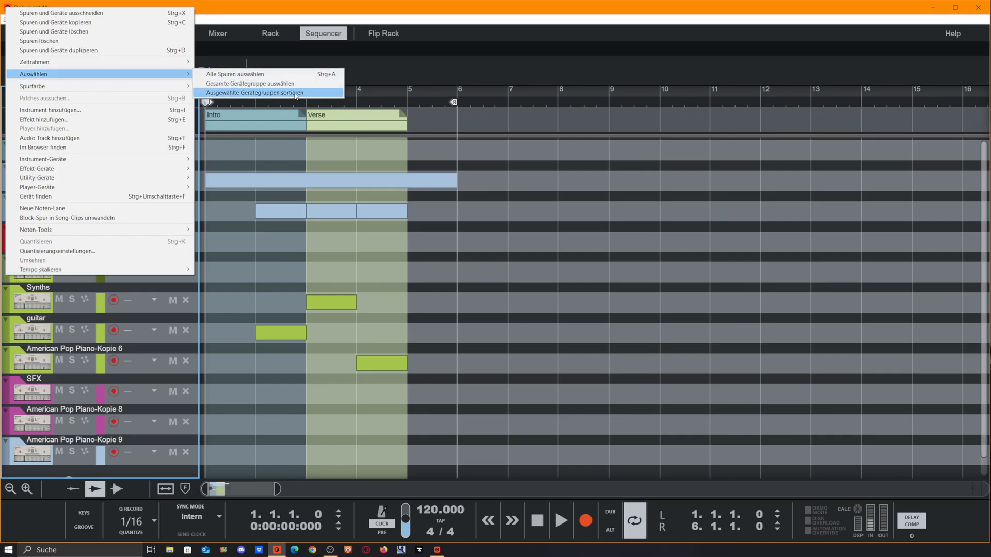
{"action": "left_click", "coordinate": [296, 93]}
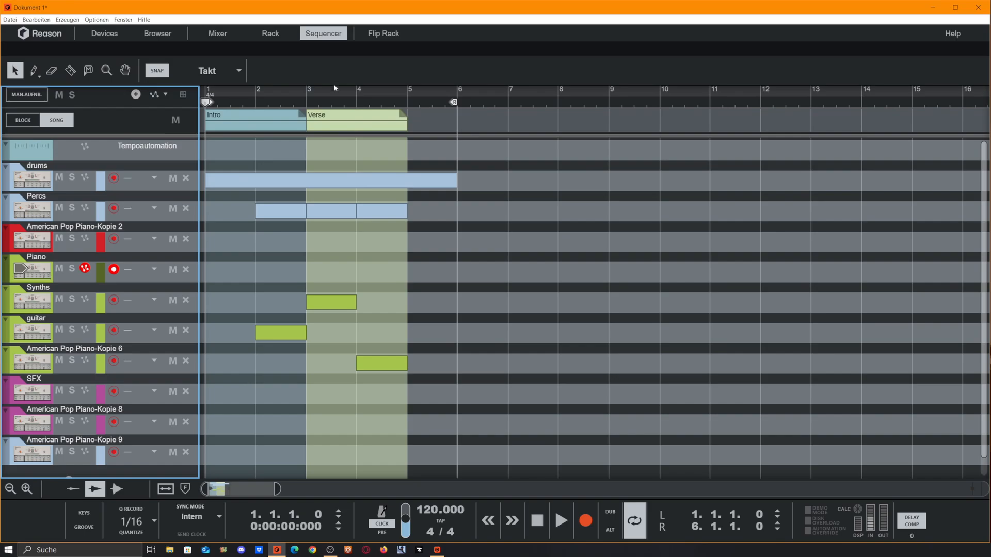
- Resize the panels so the Mixer channel strips, Rack and Sequencer are shown together
{"action": "left_click_drag", "start_coordinate": [382, 52], "coordinate": [426, 493]}
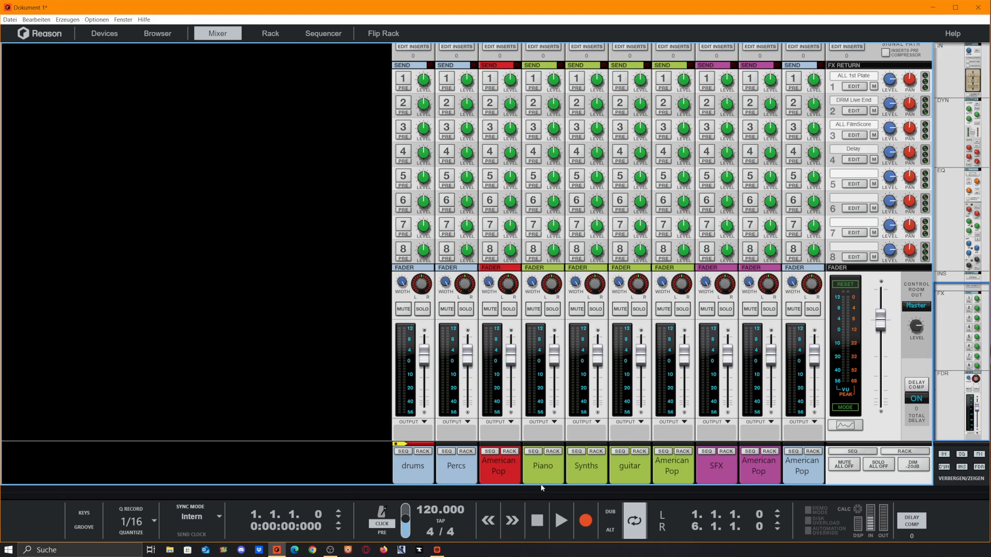
{"action": "left_click_drag", "start_coordinate": [542, 490], "coordinate": [460, 91]}
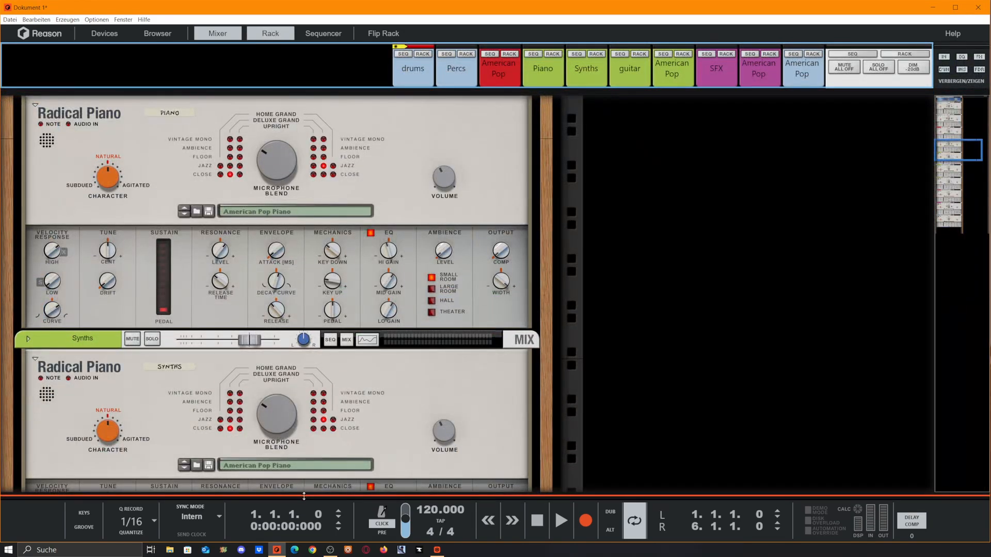
{"action": "left_click_drag", "start_coordinate": [302, 493], "coordinate": [375, 151]}
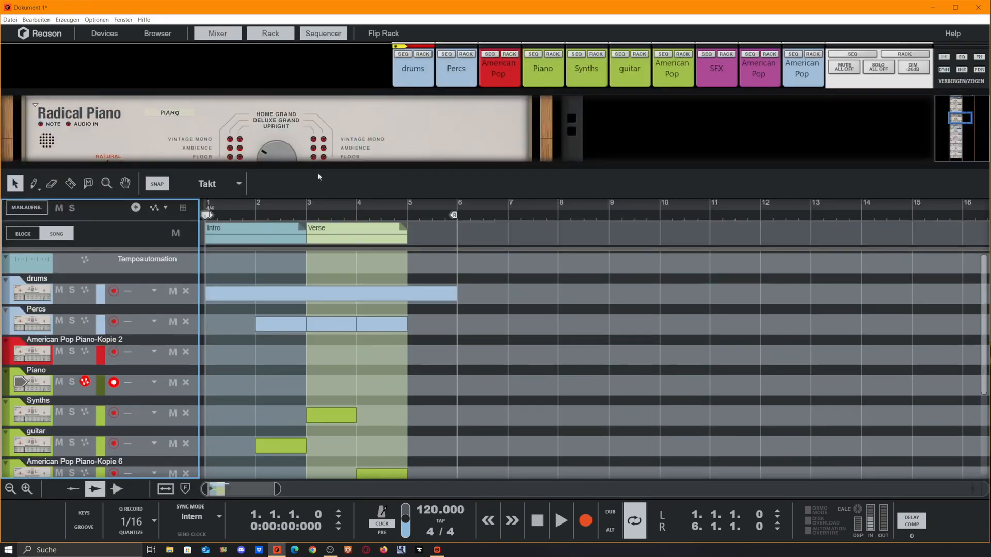
- Move the American Pop Piano-Kopie 2 track to the top of the track list
{"action": "scroll", "coordinate": [88, 317], "scroll_direction": "down", "scroll_amount": 4}
{"action": "scroll", "coordinate": [84, 415], "scroll_direction": "up", "scroll_amount": 4}
{"action": "left_click", "coordinate": [9, 361]}
{"action": "left_click_drag", "start_coordinate": [9, 361], "coordinate": [16, 282]}
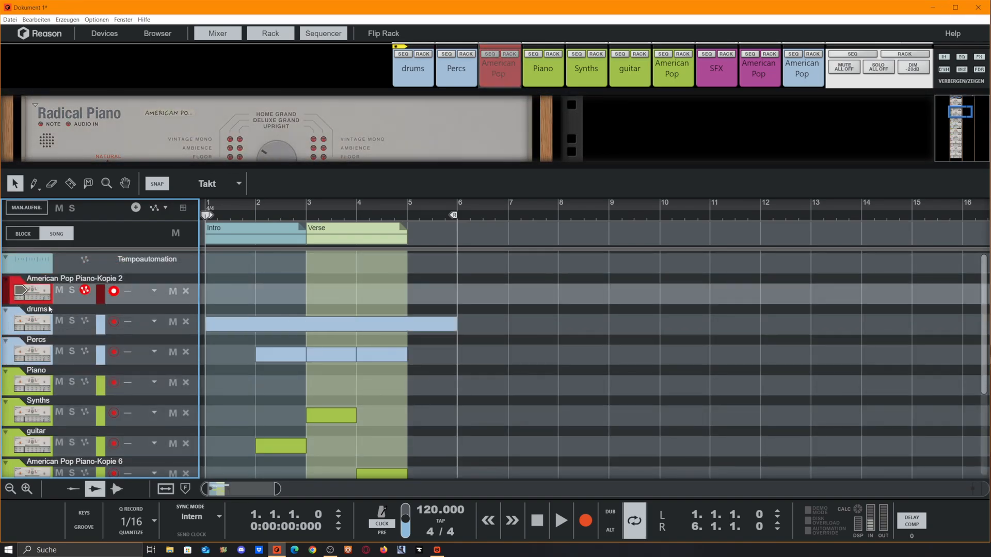
- Sort the selected device groups for the moved American Pop Piano-Kopie 2 track
{"action": "left_click", "coordinate": [4, 297]}
{"action": "right_click", "coordinate": [4, 296]}
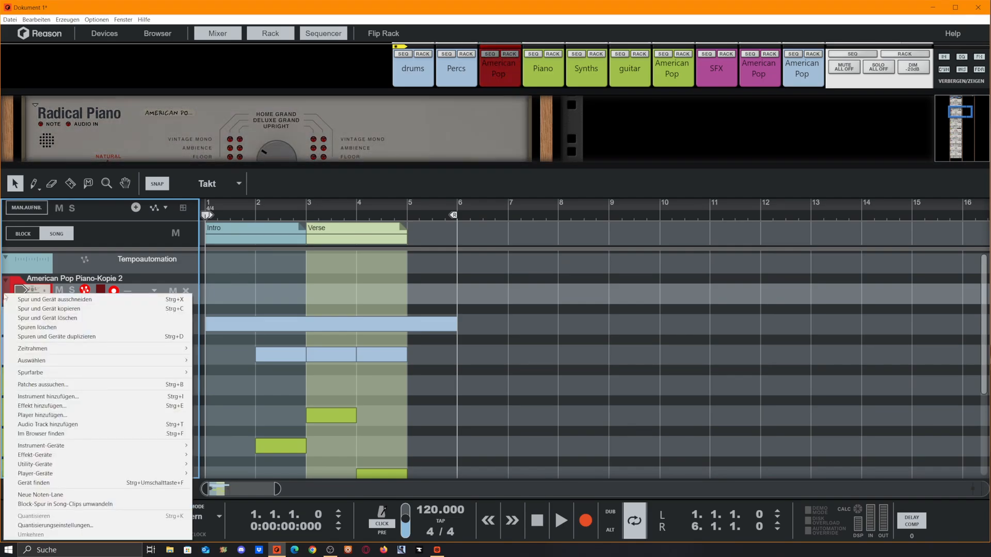
{"action": "key", "text": "Escape"}
{"action": "left_click", "coordinate": [4, 297]}
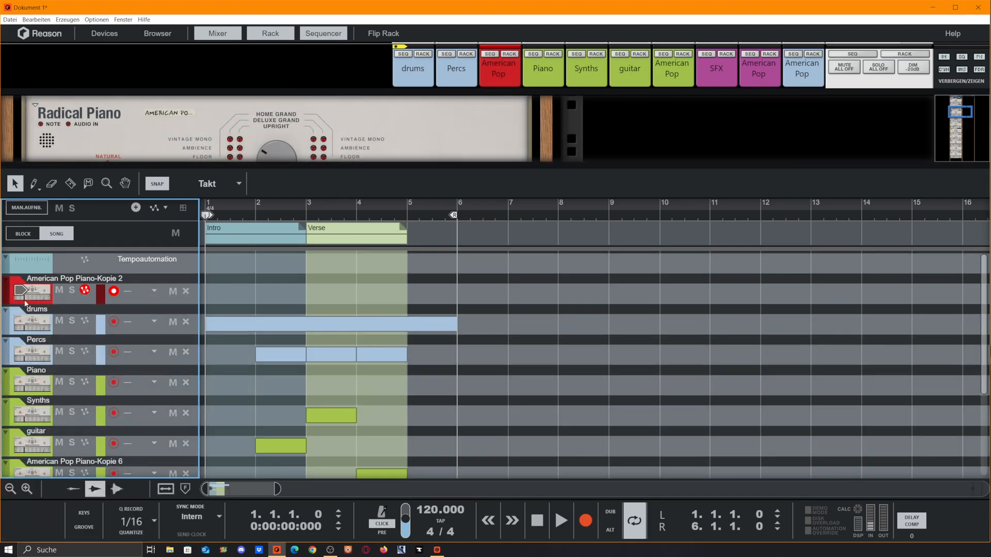
{"action": "right_click", "coordinate": [7, 295]}
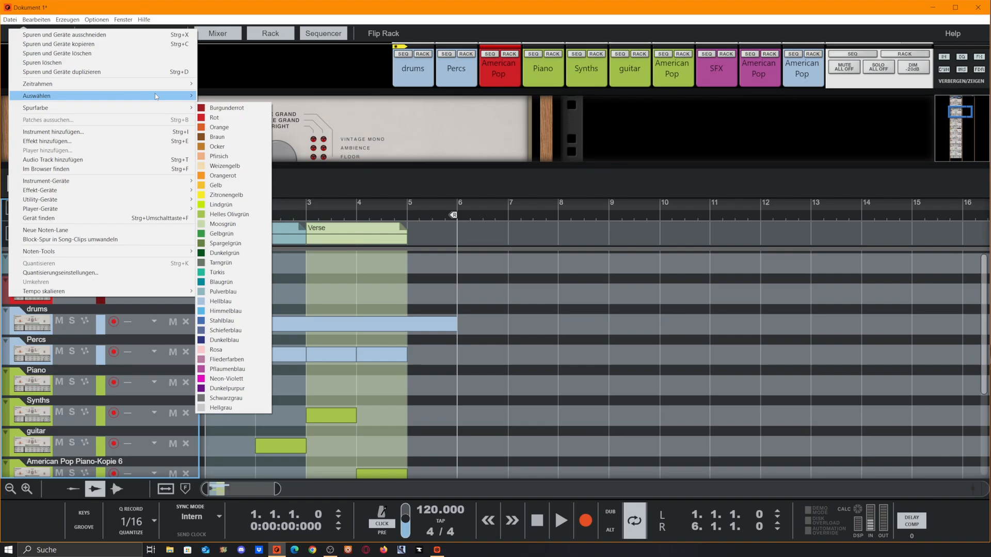
{"action": "mouse_move", "coordinate": [129, 96]}
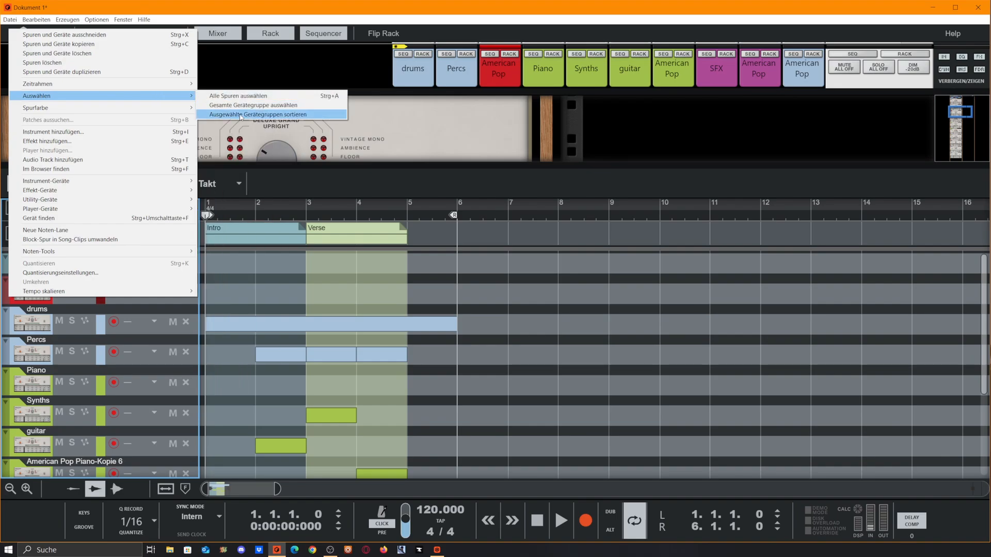
{"action": "left_click", "coordinate": [240, 114]}
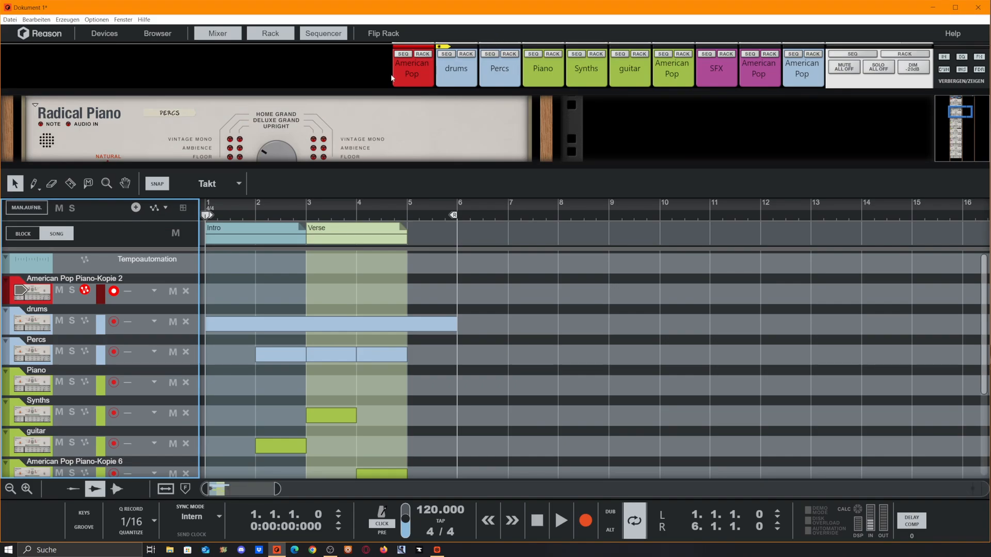
- Rearrange the window panels until only the full Mixer is shown
{"action": "key", "text": "F5"}
{"action": "key", "text": "F5+F7"}
{"action": "key", "text": "F6+F7"}
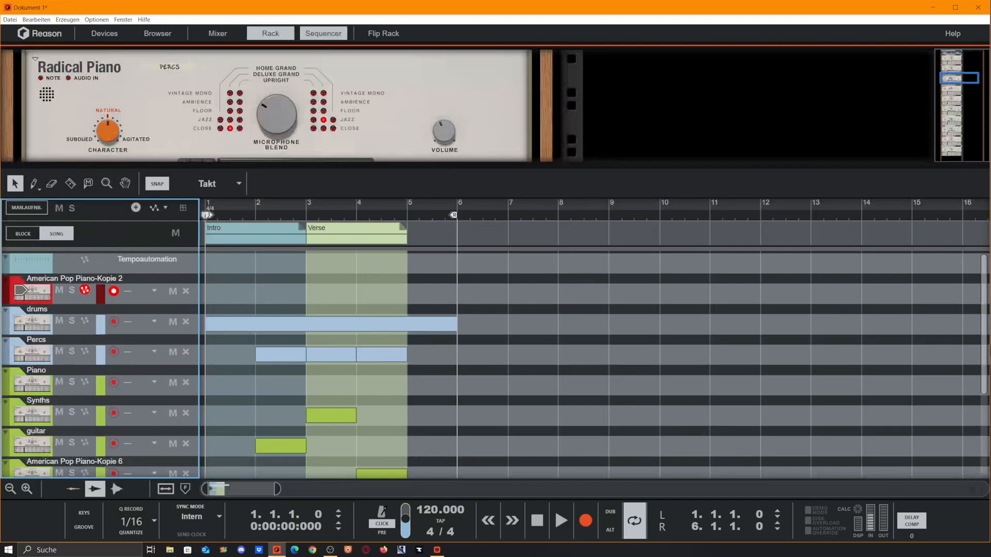
{"action": "left_click_drag", "start_coordinate": [502, 163], "coordinate": [522, 202]}
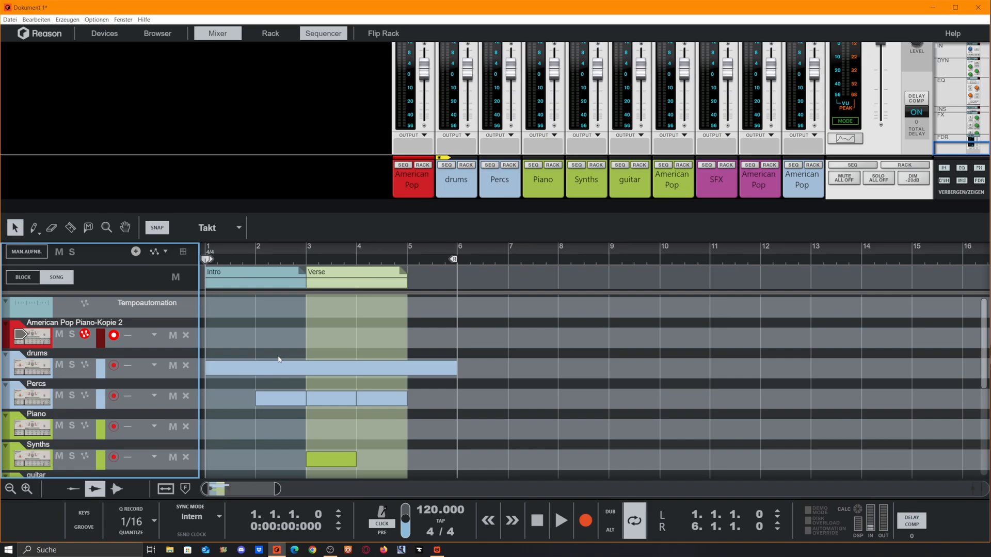
{"action": "left_click", "coordinate": [551, 203]}
{"action": "key", "text": "F5+F6"}
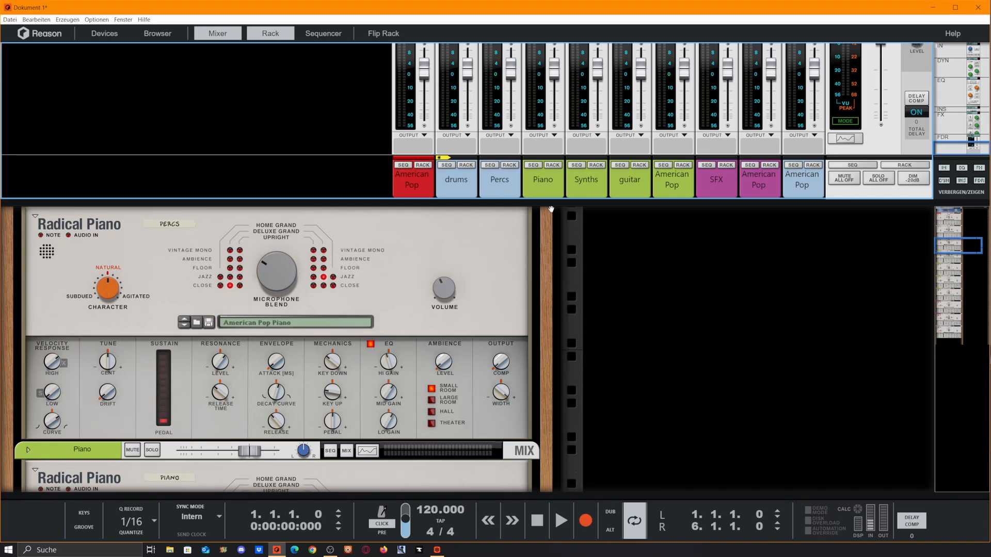
{"action": "key", "text": "F6"}
{"action": "key", "text": "F5"}
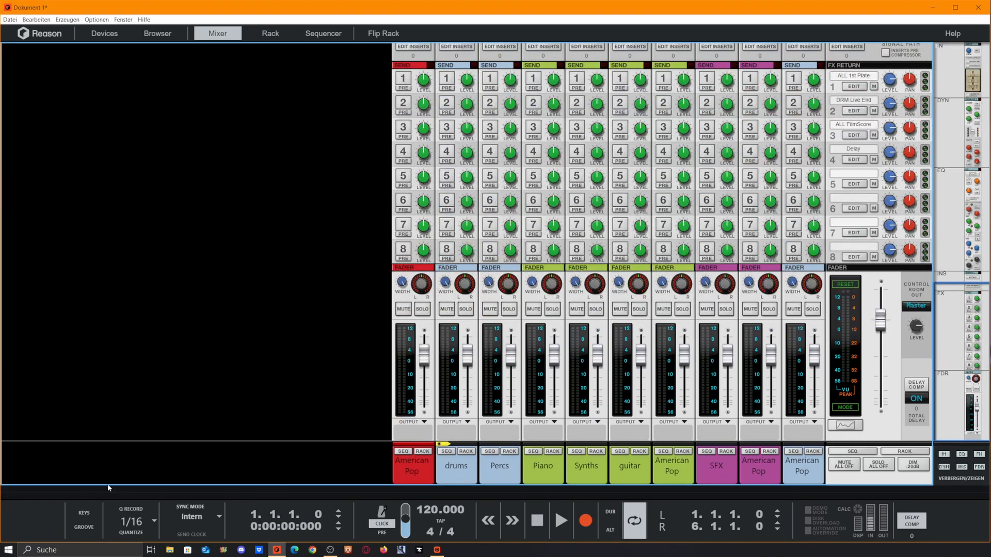
- Route the drums and Percs mixer channels to a new output bus
{"action": "left_click", "coordinate": [498, 466]}
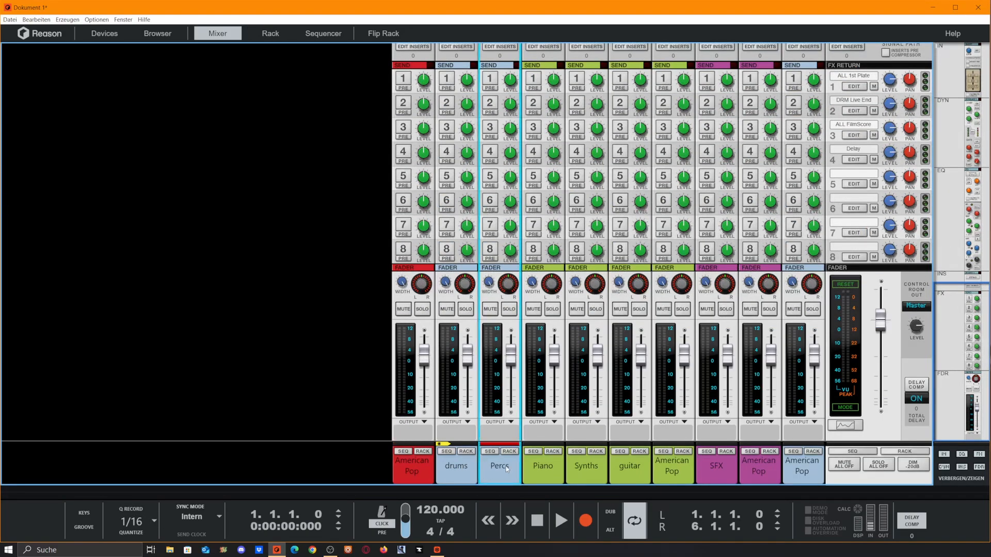
{"action": "right_click", "coordinate": [501, 469]}
{"action": "left_click", "coordinate": [464, 467]}
{"action": "right_click", "coordinate": [501, 466]}
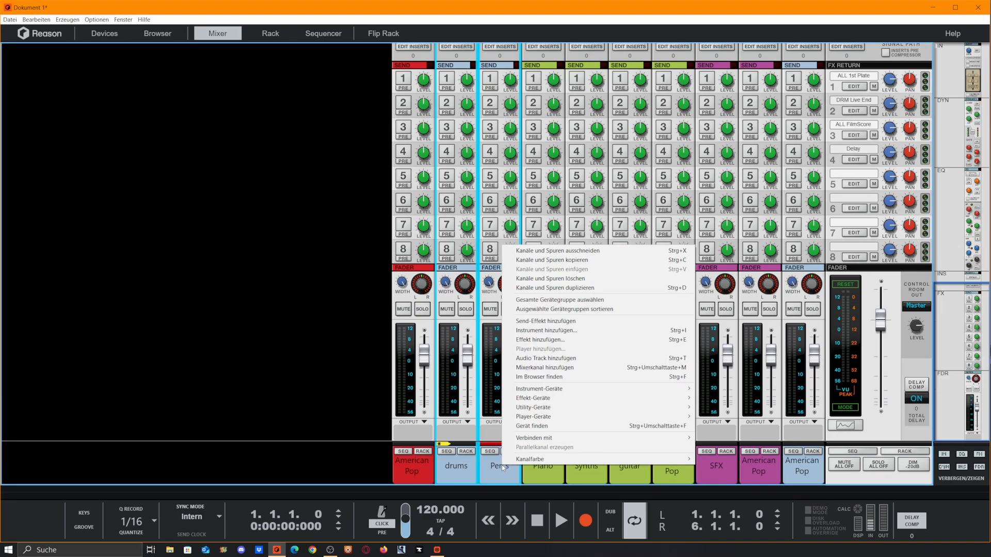
{"action": "mouse_move", "coordinate": [671, 436]}
{"action": "left_click", "coordinate": [737, 439]}
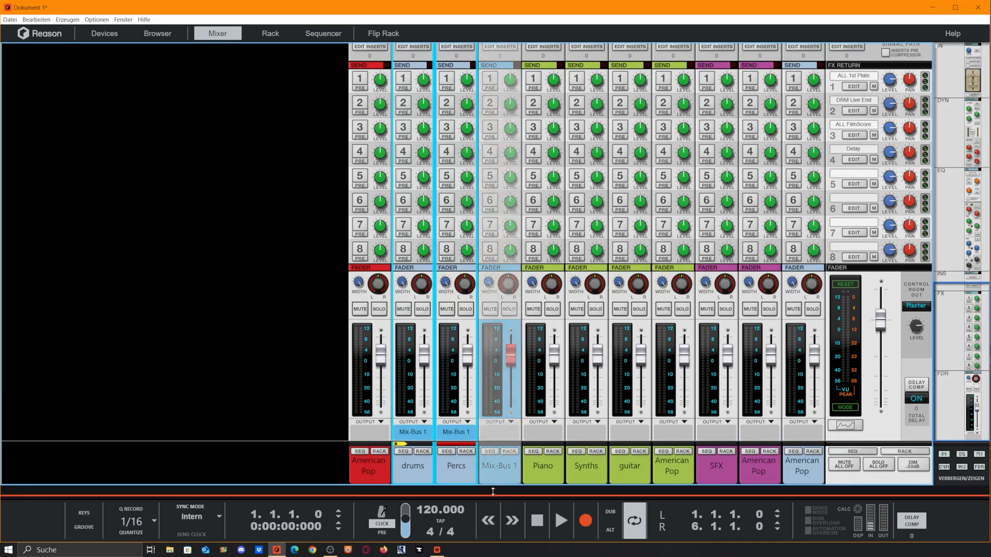
- Rename the new mix bus channel to DRUMS
{"action": "double_click", "coordinate": [509, 466]}
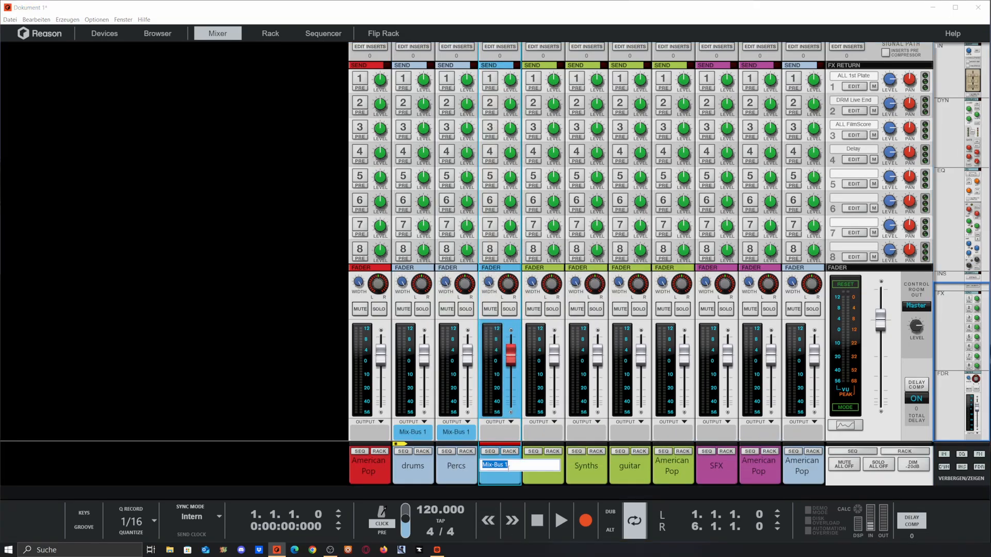
{"action": "type", "text": "DRUMS"}
{"action": "key", "text": "Return"}
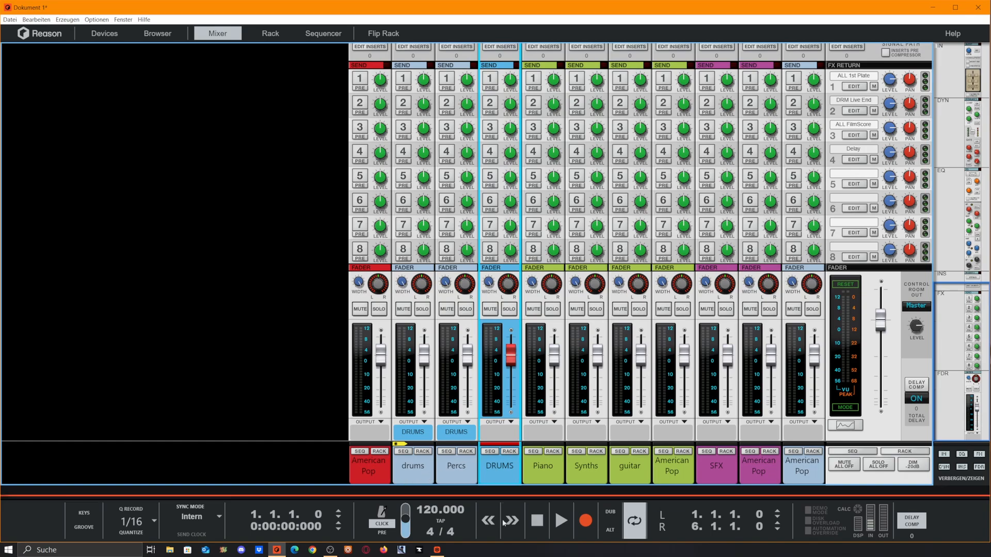
- Route the Piano, Synths, guitar and American Pop channels to another new output bus
{"action": "left_click_drag", "start_coordinate": [508, 467], "coordinate": [678, 474]}
{"action": "right_click", "coordinate": [679, 474]}
{"action": "mouse_move", "coordinate": [709, 446]}
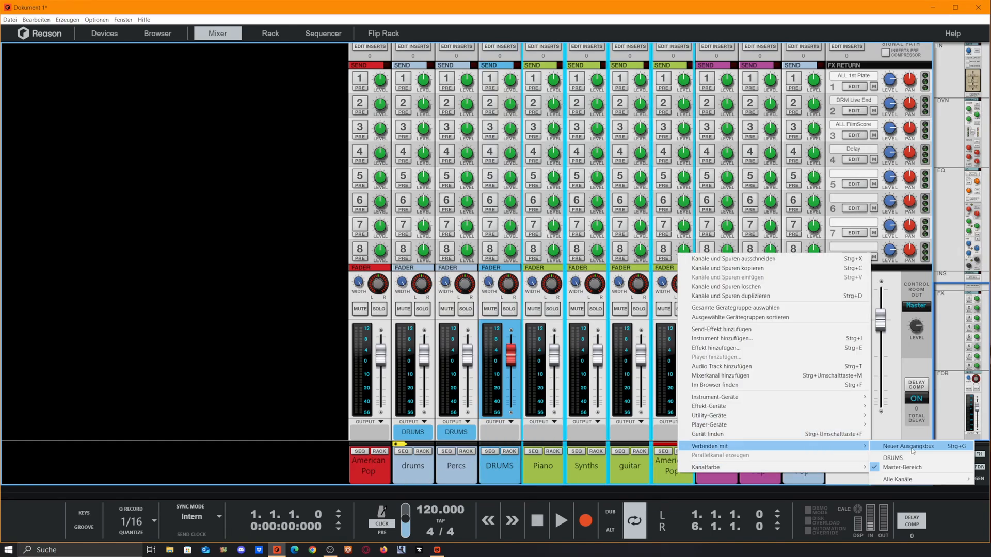
{"action": "left_click", "coordinate": [898, 446]}
- Set the new bus channel's colour to green
{"action": "right_click", "coordinate": [678, 474]}
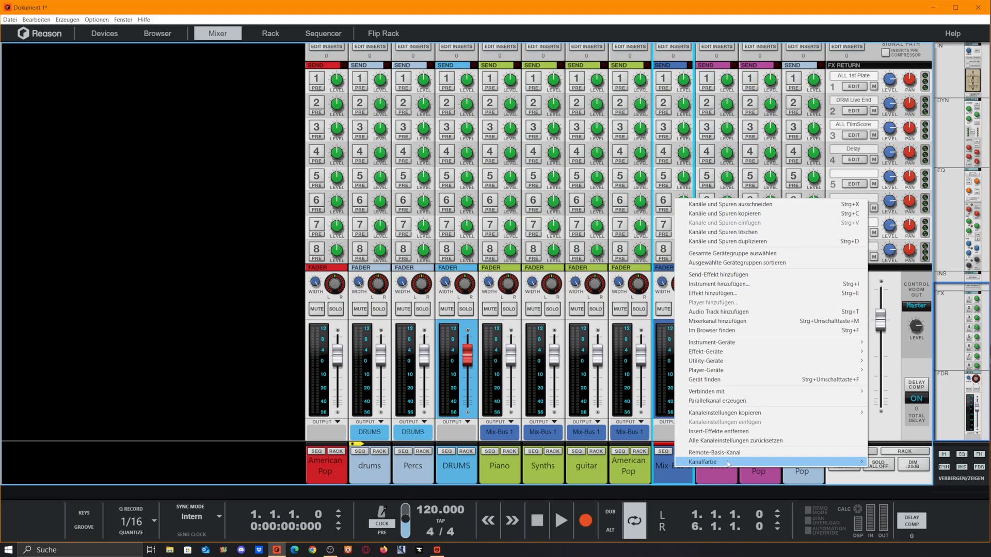
{"action": "mouse_move", "coordinate": [722, 461]}
{"action": "left_click", "coordinate": [918, 270]}
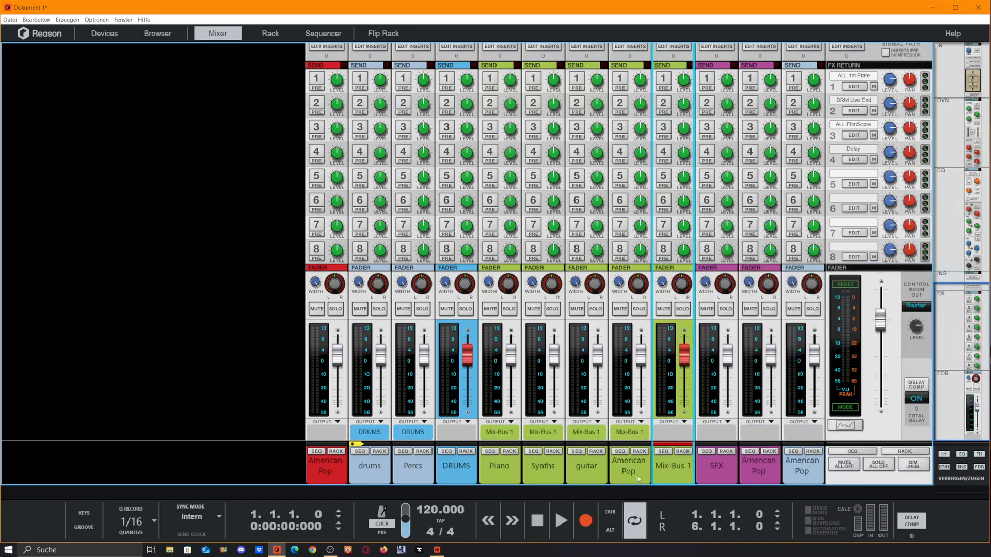
- Rename the green bus channel to Instruments
{"action": "right_click", "coordinate": [685, 464]}
{"action": "double_click", "coordinate": [669, 470]}
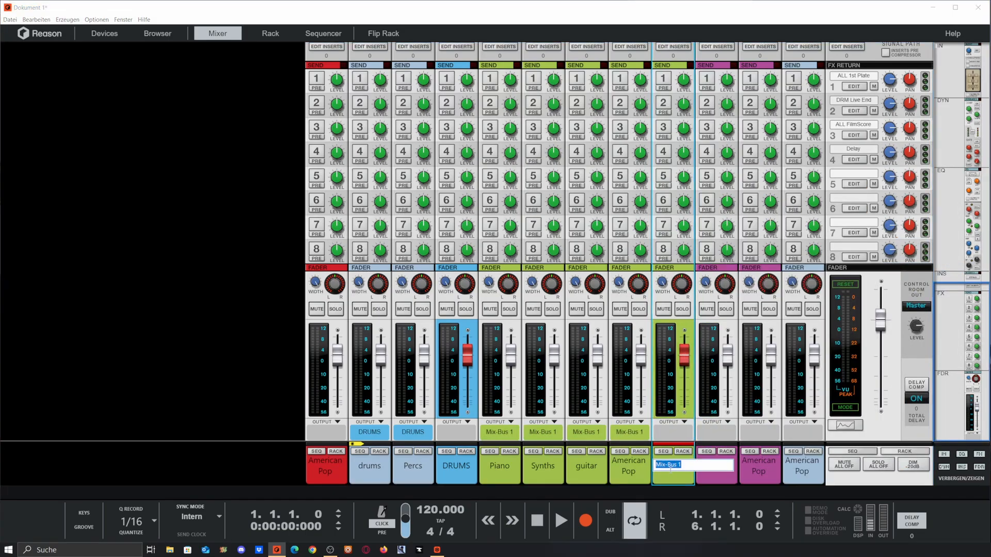
{"action": "type", "text": "Instruments"}
{"action": "key", "text": "Return"}
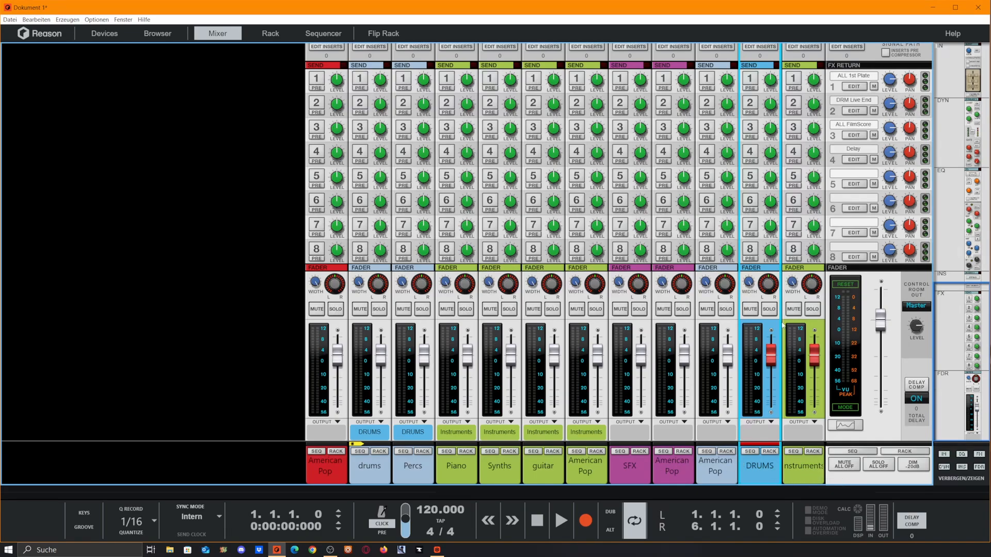
{"action": "left_click_drag", "start_coordinate": [774, 362], "coordinate": [770, 356]}
{"action": "left_click", "coordinate": [816, 361]}
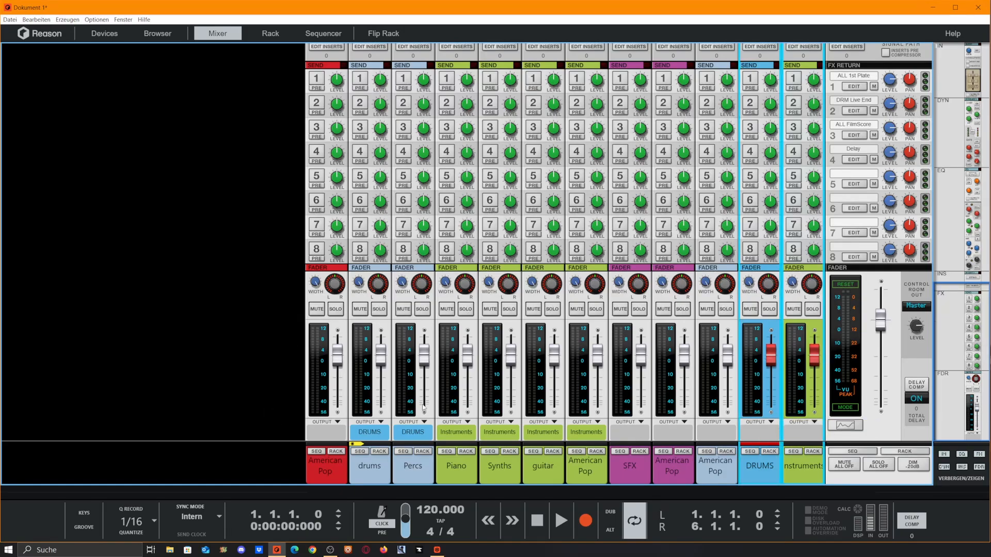
{"action": "left_click", "coordinate": [686, 469]}
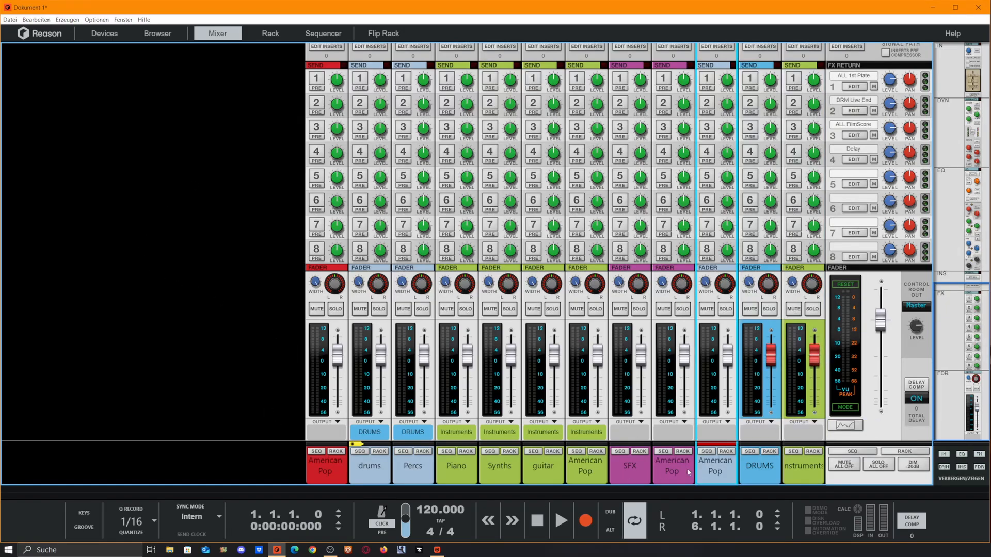
{"action": "left_click", "coordinate": [630, 474]}
- Copy the guitar channel's dynamics settings
{"action": "left_click", "coordinate": [531, 469]}
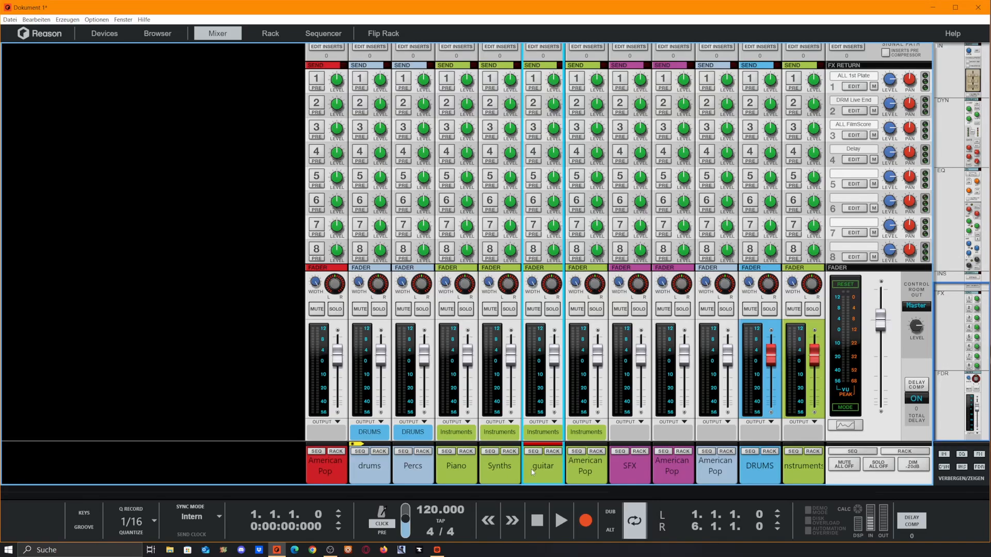
{"action": "right_click", "coordinate": [531, 469]}
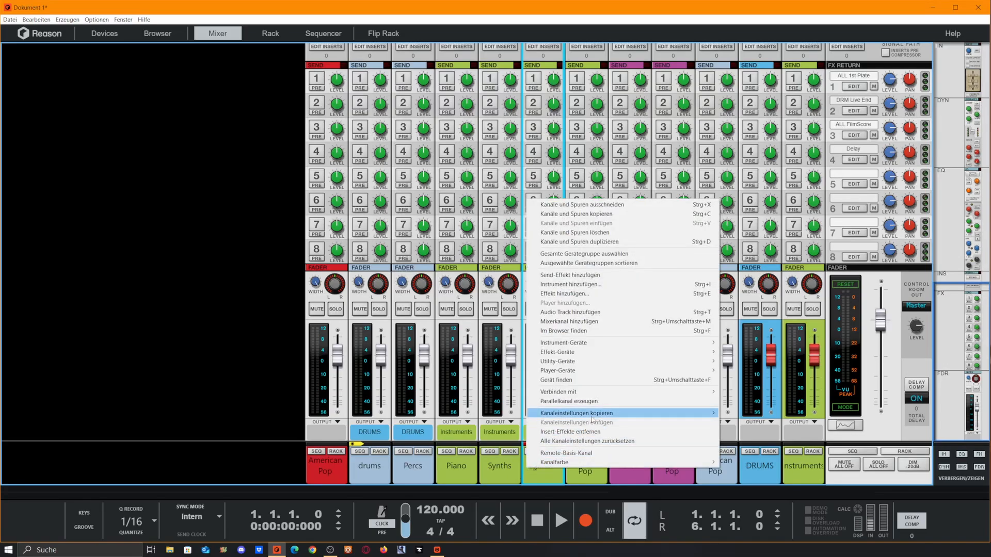
{"action": "mouse_move", "coordinate": [623, 413]}
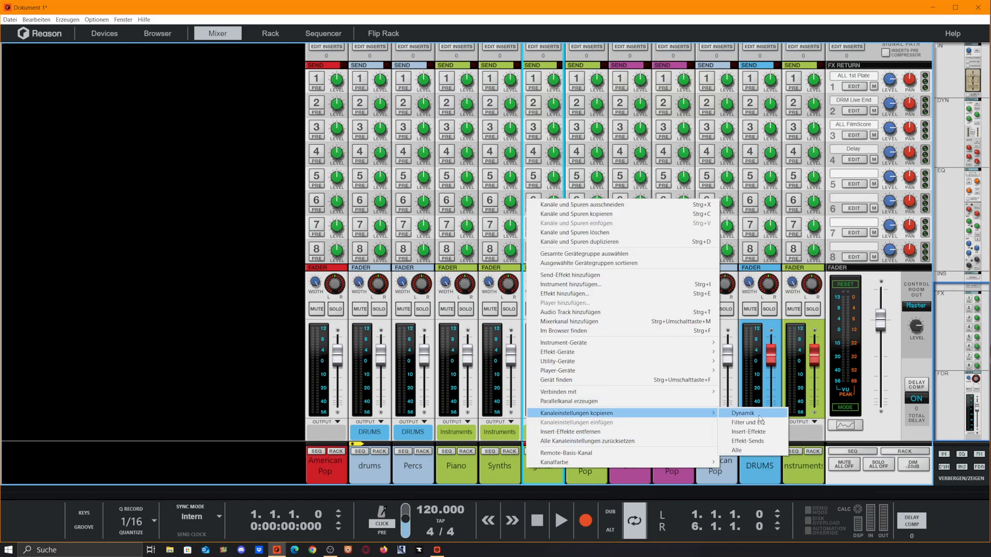
{"action": "left_click", "coordinate": [737, 414]}
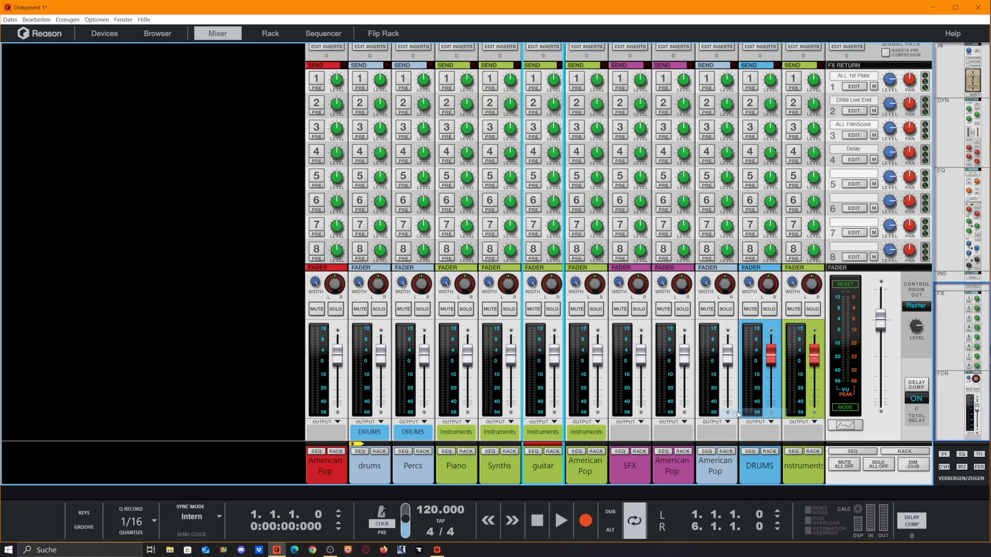
{"action": "right_click", "coordinate": [587, 467]}
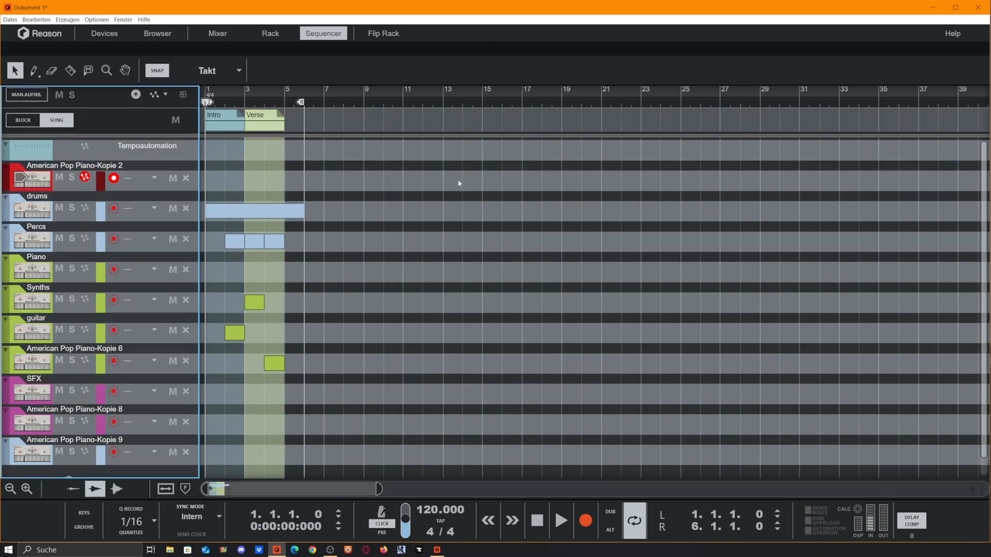
- Open the drums clip in the editor and draw four short notes at different pitches
{"action": "double_click", "coordinate": [233, 216]}
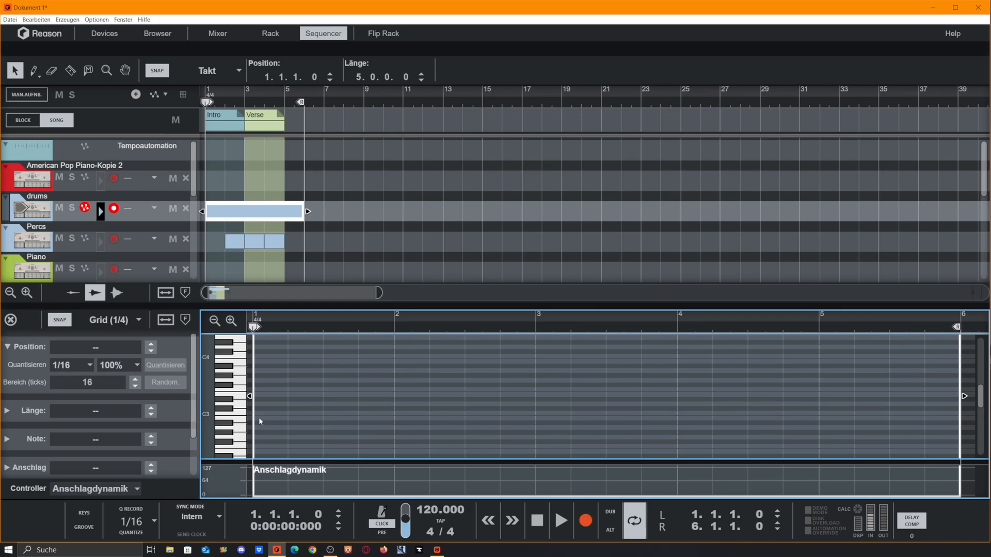
{"action": "left_click", "coordinate": [291, 408]}
{"action": "left_click", "coordinate": [363, 394]}
{"action": "left_click", "coordinate": [468, 366]}
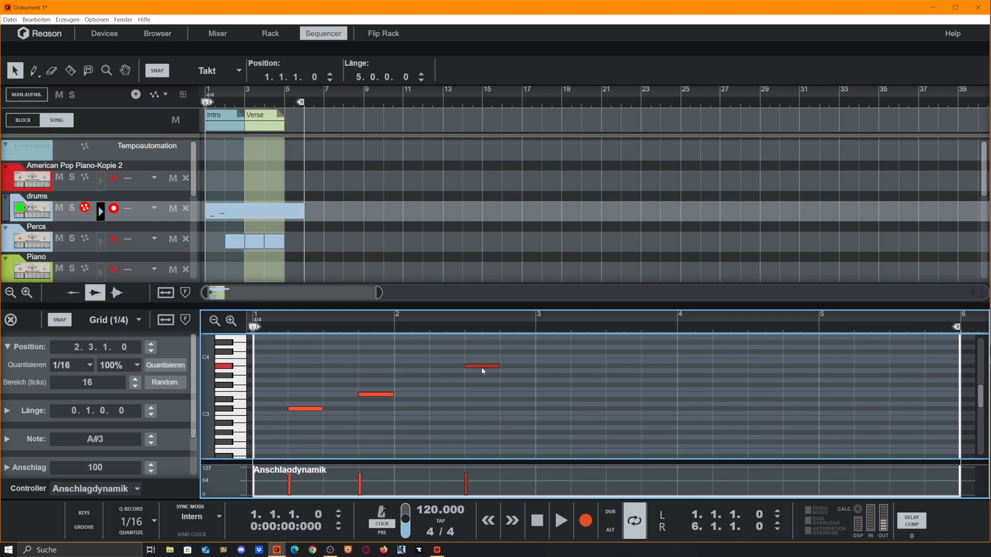
{"action": "left_click", "coordinate": [568, 423]}
- Bounce the drums clip in place to a new audio track
{"action": "left_click", "coordinate": [387, 169]}
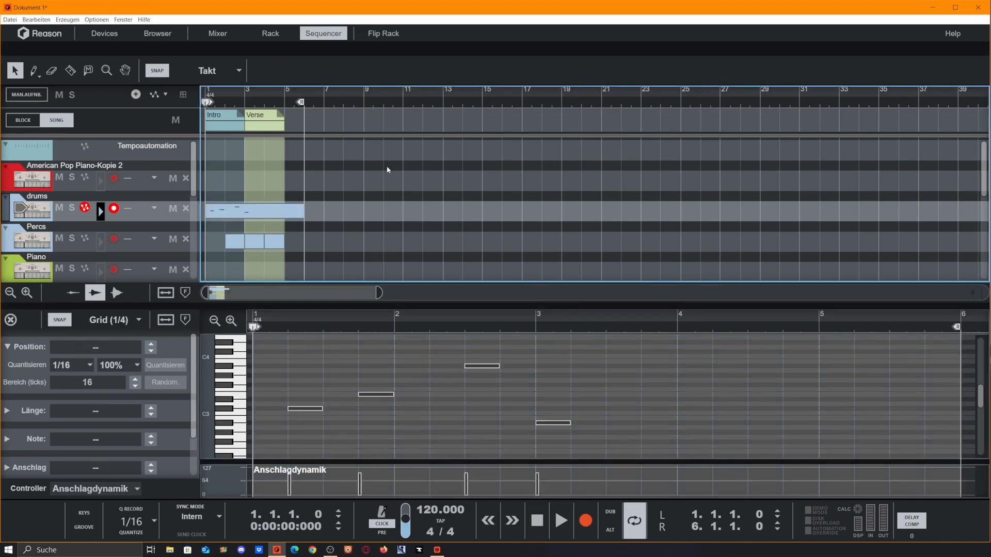
{"action": "left_click", "coordinate": [248, 218]}
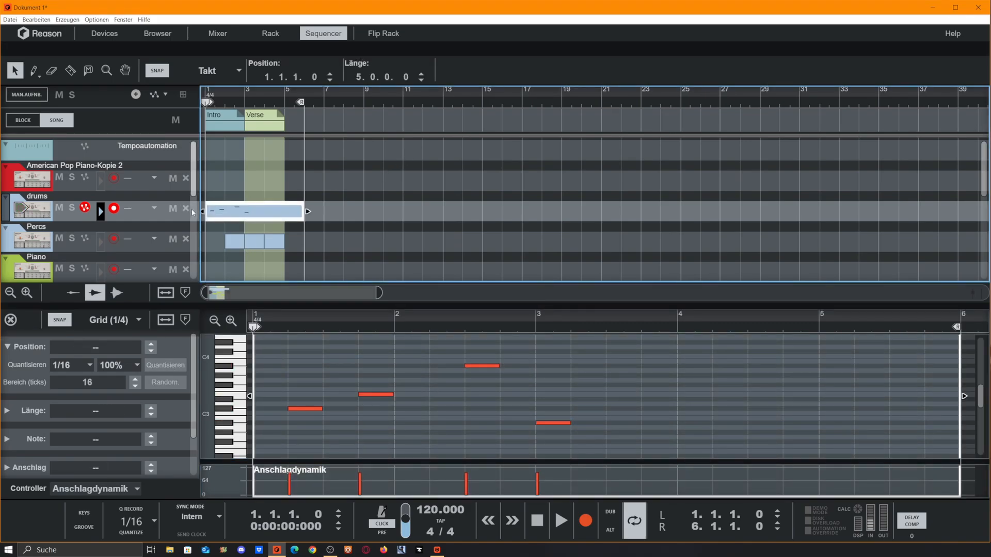
{"action": "right_click", "coordinate": [249, 213]}
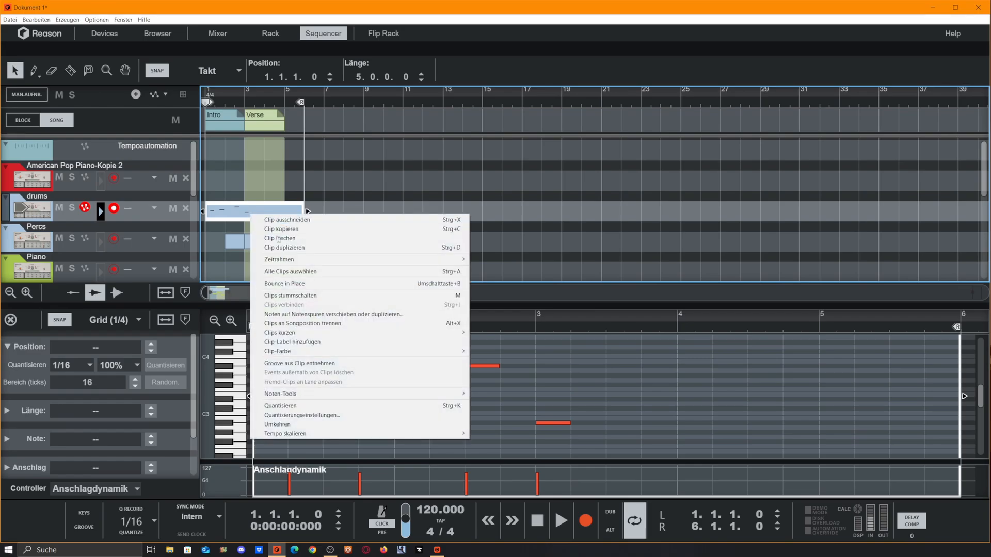
{"action": "left_click", "coordinate": [414, 284]}
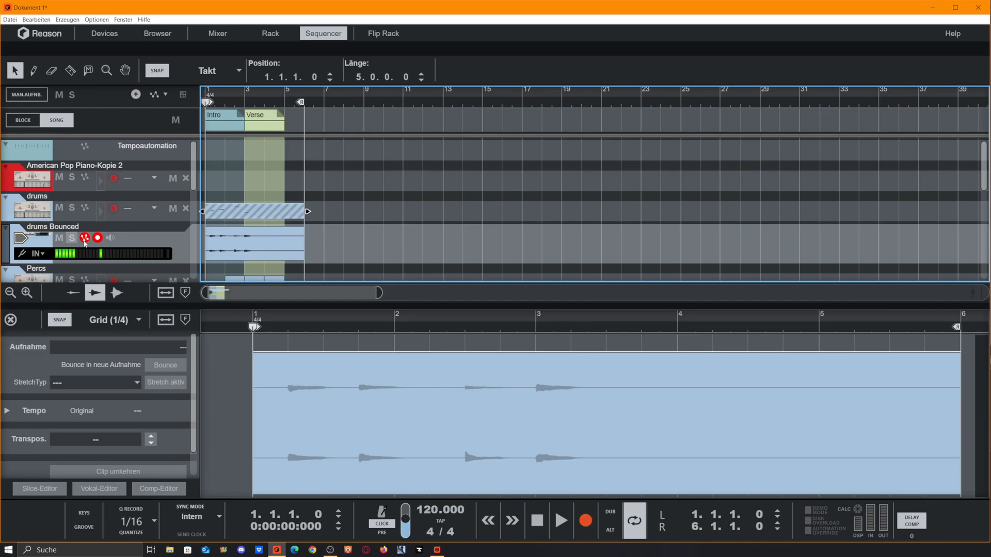
- Close the editor, move the original drums clip to bar 35 and collapse the drums track
{"action": "left_click", "coordinate": [9, 321]}
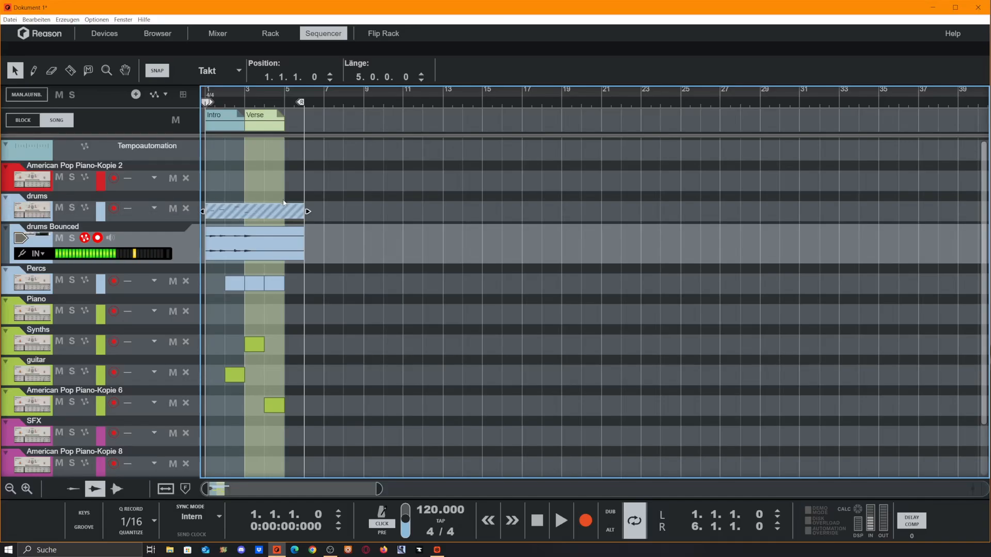
{"action": "mouse_move", "coordinate": [246, 217]}
{"action": "left_mouse_down"}
{"action": "mouse_move", "coordinate": [924, 219]}
{"action": "mouse_move", "coordinate": [903, 219]}
{"action": "left_mouse_up"}
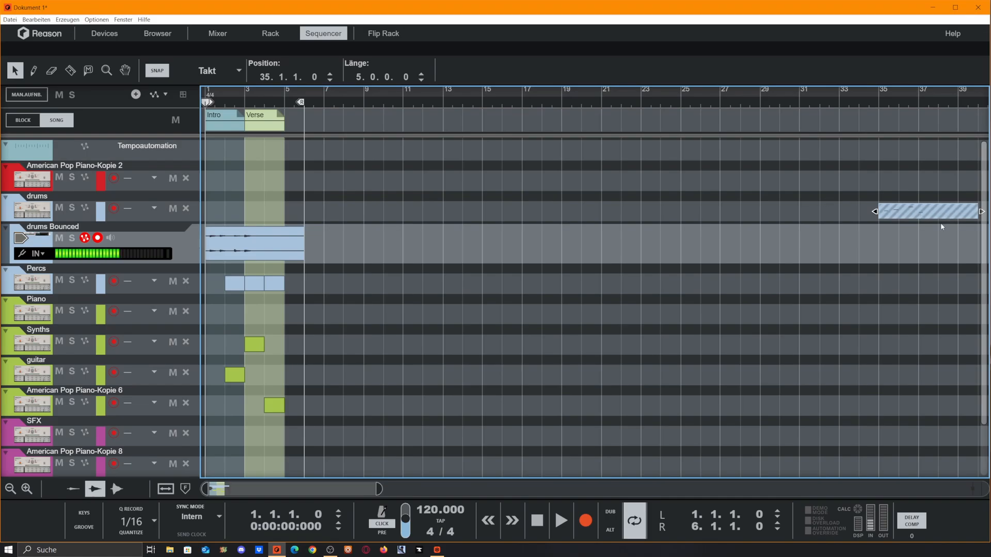
{"action": "left_click", "coordinate": [5, 198]}
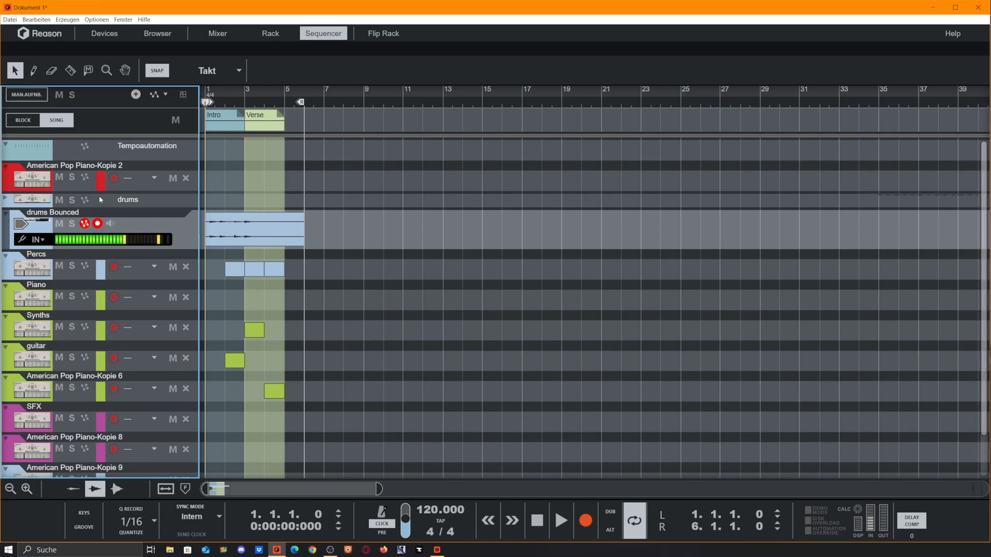
- Inspect the rack's devices from the top of the rack
{"action": "left_click", "coordinate": [270, 34]}
{"action": "scroll", "coordinate": [289, 206], "scroll_direction": "up", "scroll_amount": 2}
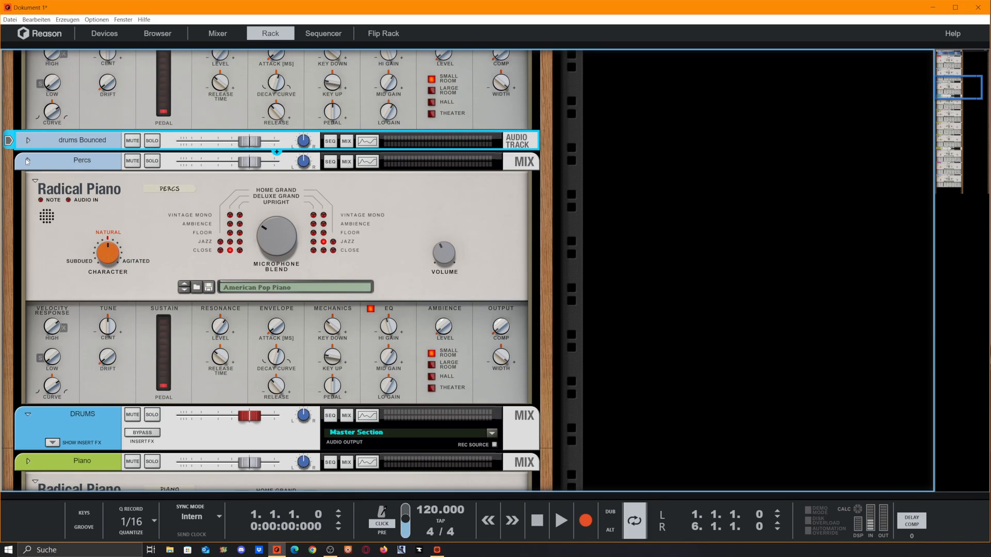
{"action": "scroll", "coordinate": [56, 203], "scroll_direction": "up", "scroll_amount": 5}
{"action": "scroll", "coordinate": [57, 203], "scroll_direction": "up", "scroll_amount": 5}
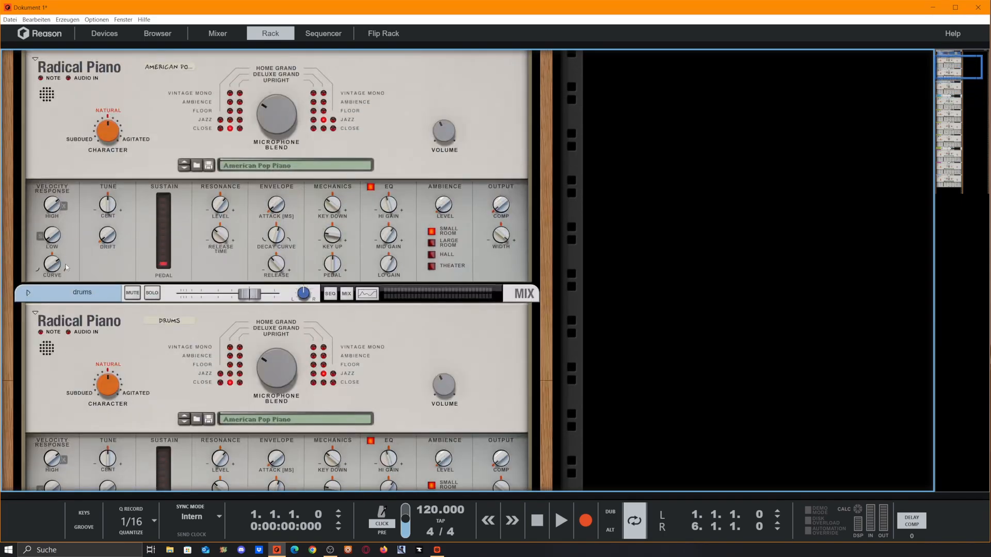
{"action": "scroll", "coordinate": [66, 267], "scroll_direction": "down", "scroll_amount": 3}
{"action": "scroll", "coordinate": [57, 176], "scroll_direction": "up", "scroll_amount": 5}
{"action": "left_click", "coordinate": [35, 162]}
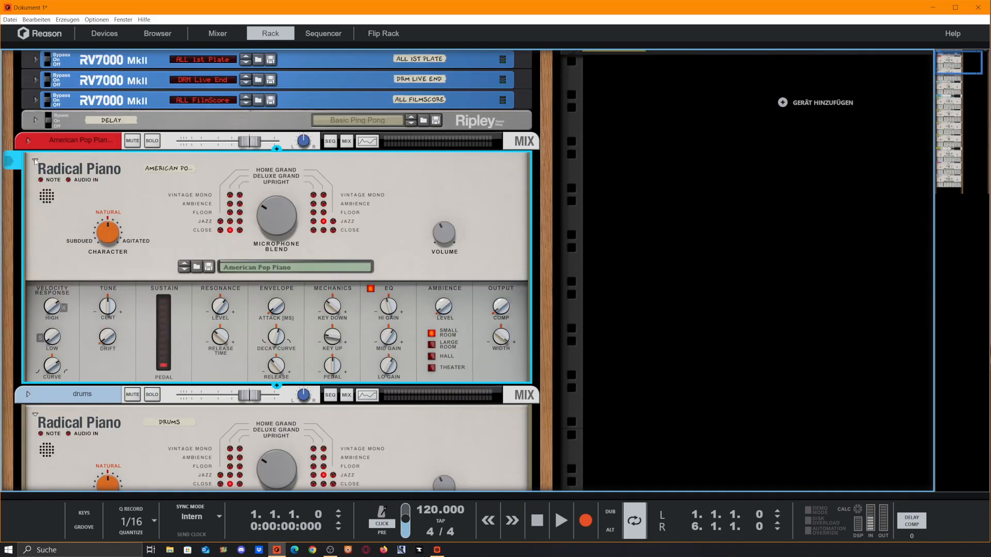
{"action": "left_click", "coordinate": [35, 162]}
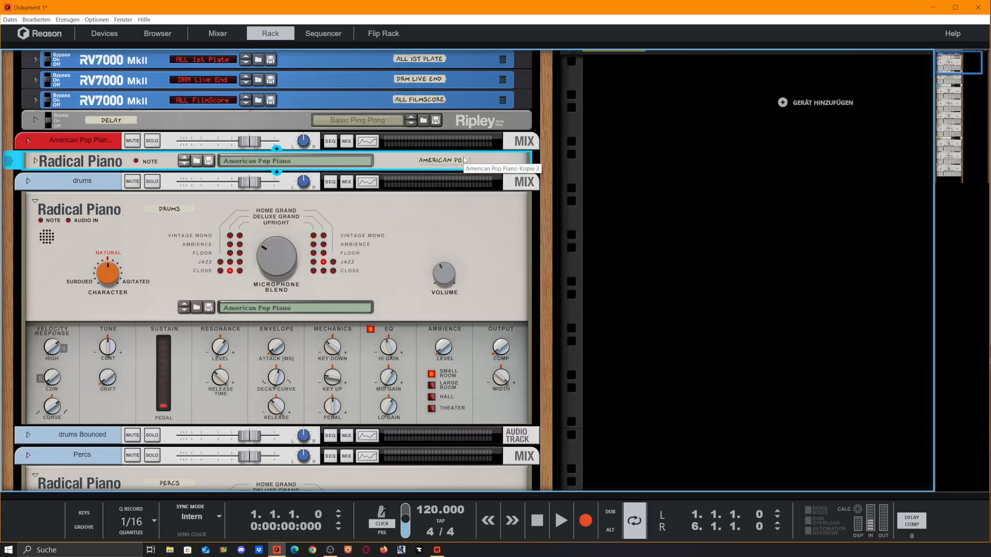
{"action": "left_click", "coordinate": [35, 162]}
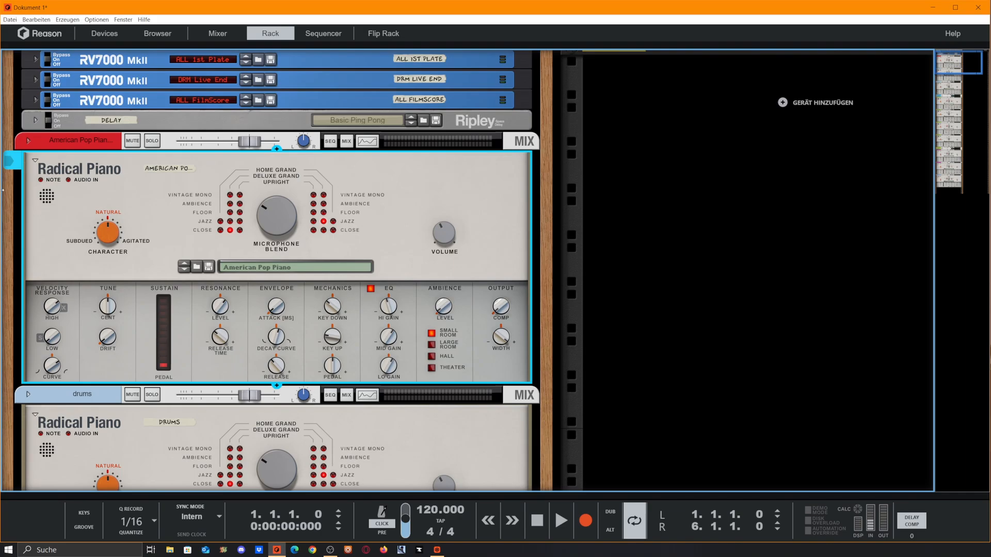
- Insert a Channel Dynamics effect from the effects browser below the top Radical Piano device
{"action": "left_click", "coordinate": [104, 34]}
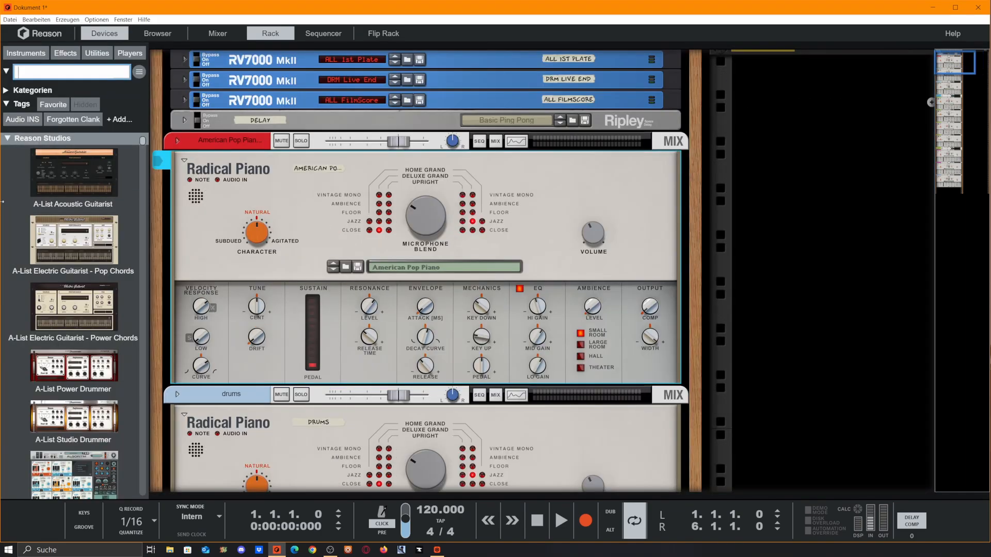
{"action": "left_click", "coordinate": [65, 53]}
{"action": "scroll", "coordinate": [73, 309], "scroll_direction": "down", "scroll_amount": 2}
{"action": "right_click", "coordinate": [314, 226]}
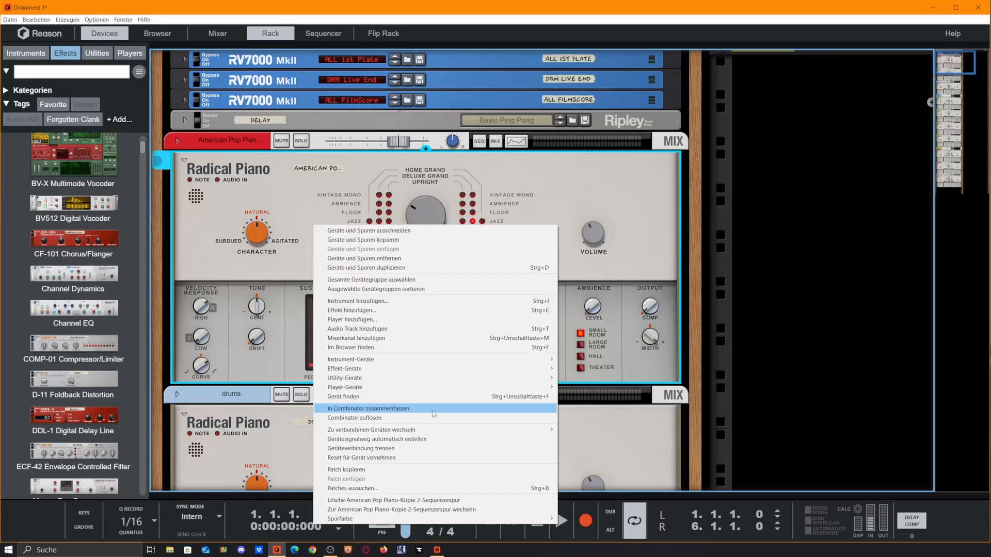
{"action": "left_click", "coordinate": [707, 231]}
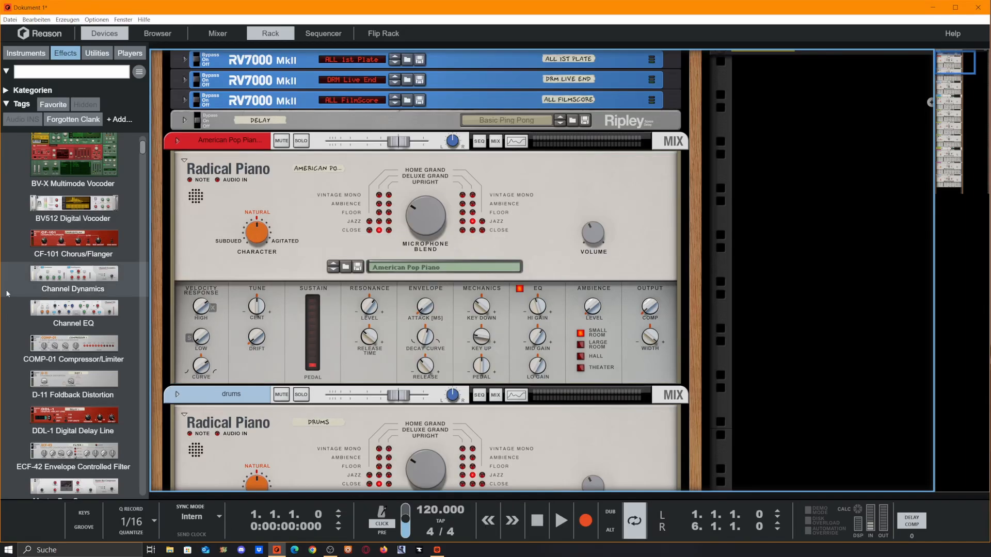
{"action": "left_click_drag", "start_coordinate": [49, 277], "coordinate": [425, 383]}
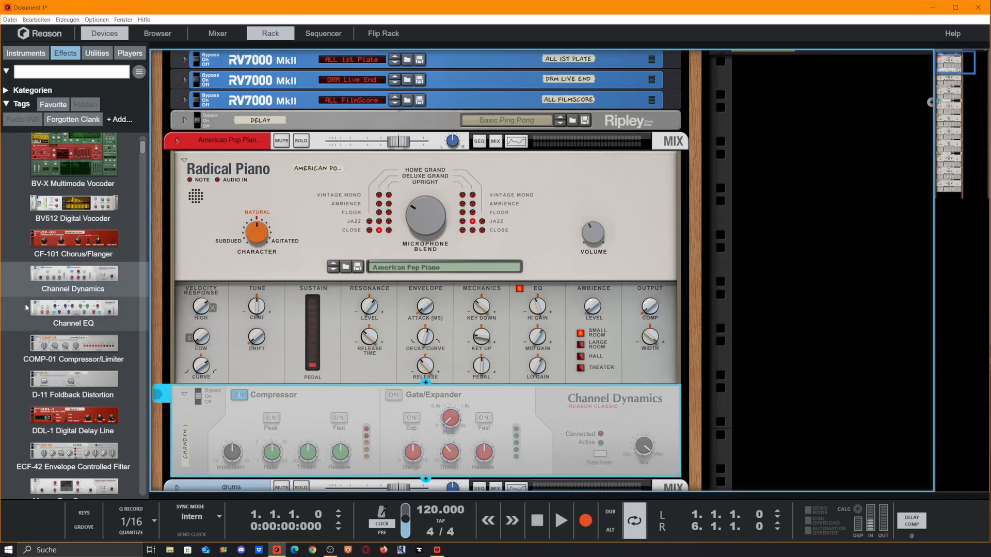
- Add a Channel EQ above the Channel Dynamics and combine the top piano, EQ and dynamics into a Combinator
{"action": "left_click_drag", "start_coordinate": [74, 310], "coordinate": [430, 405]}
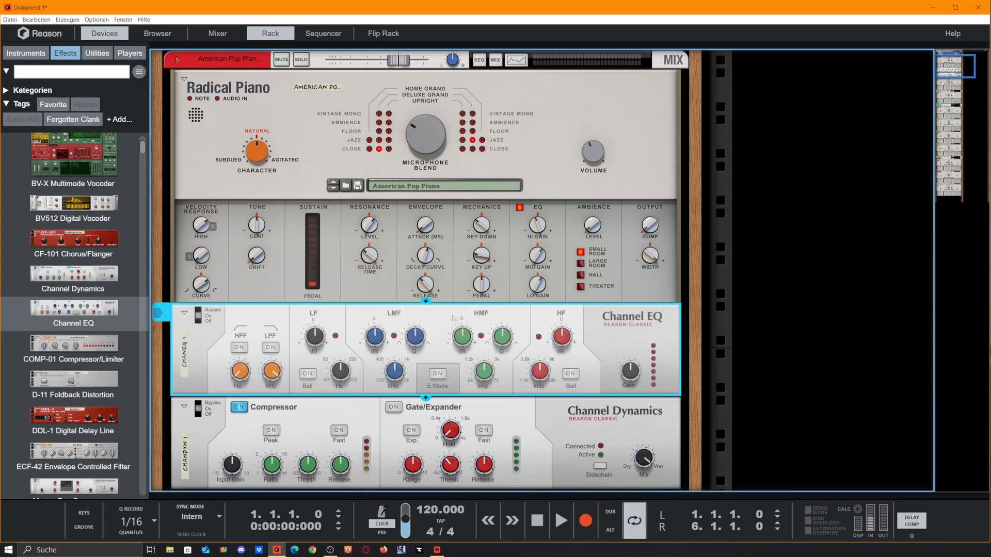
{"action": "left_click", "coordinate": [660, 189]}
{"action": "left_click", "coordinate": [530, 433], "text": "shift"}
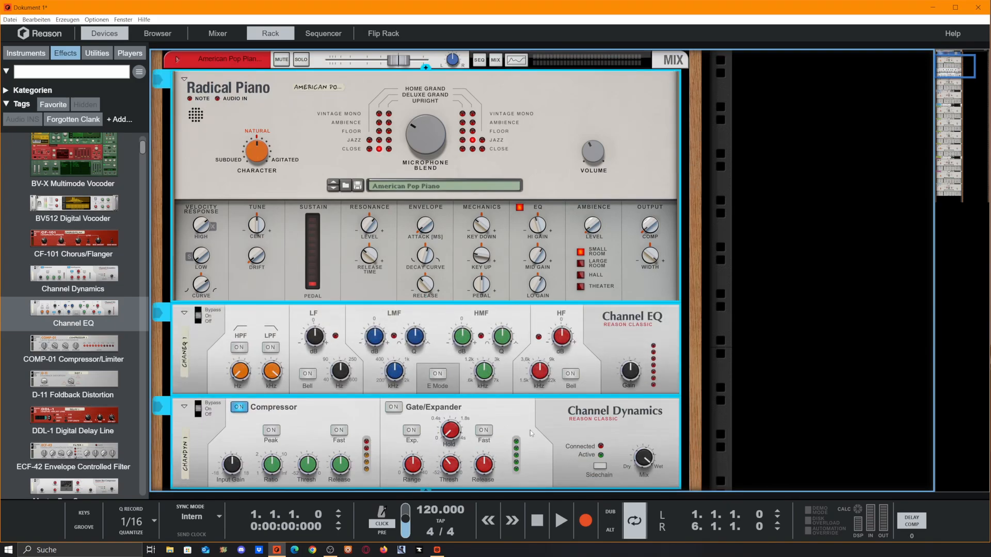
{"action": "right_click", "coordinate": [530, 431]}
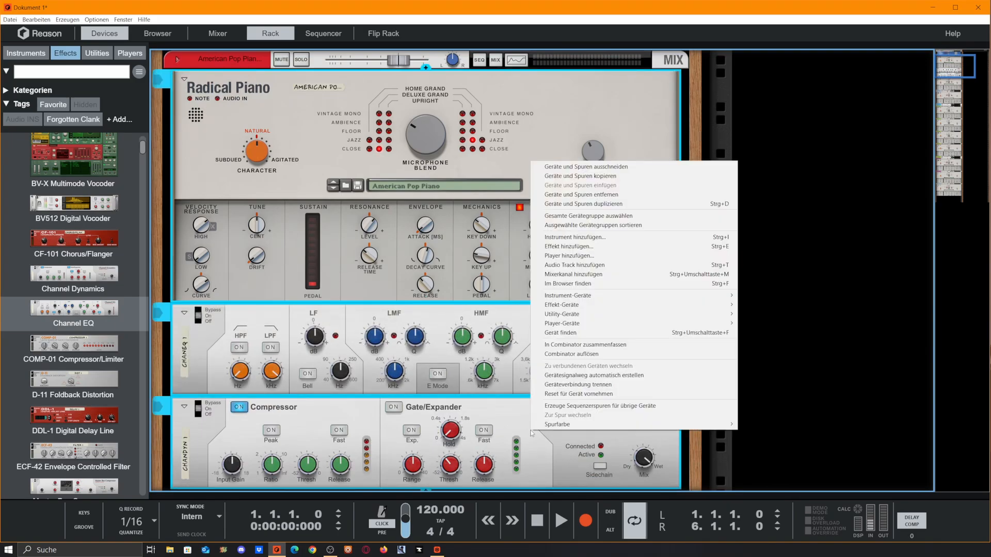
{"action": "left_click", "coordinate": [594, 344]}
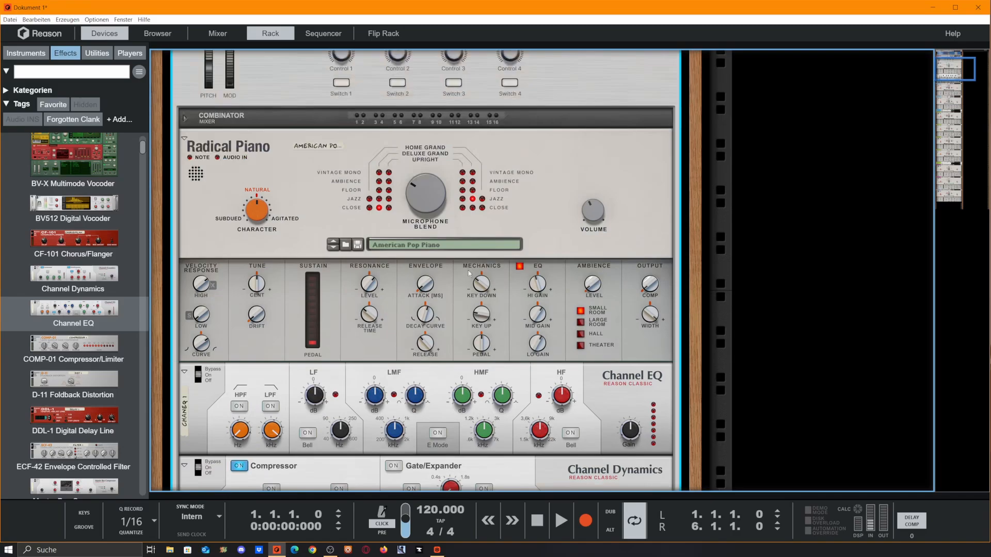
- Fold the Channel EQ and Channel Dynamics devices inside the Combinator
{"action": "scroll", "coordinate": [468, 274], "scroll_direction": "up", "scroll_amount": 3}
{"action": "scroll", "coordinate": [463, 311], "scroll_direction": "down", "scroll_amount": 5}
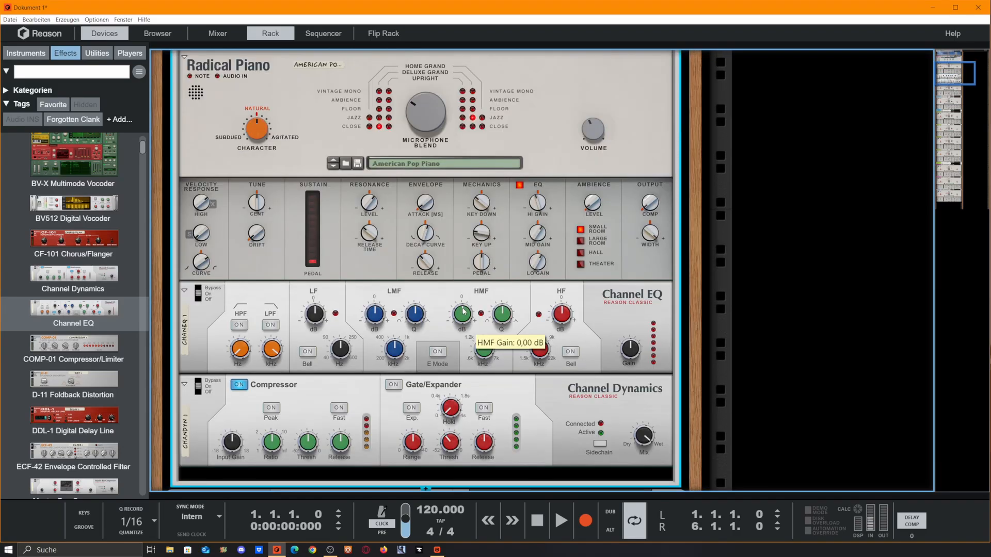
{"action": "scroll", "coordinate": [500, 304], "scroll_direction": "up", "scroll_amount": 2}
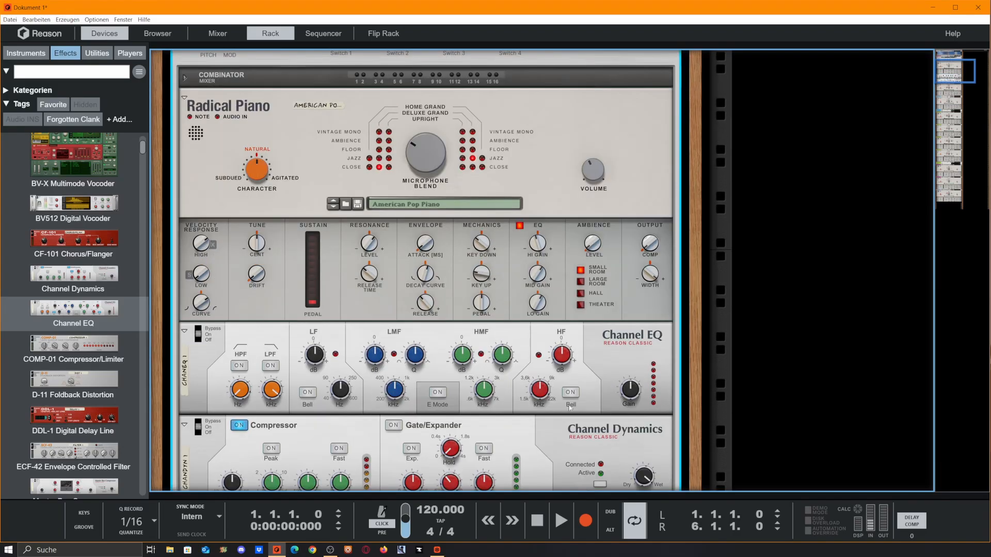
{"action": "scroll", "coordinate": [448, 280], "scroll_direction": "up", "scroll_amount": 1}
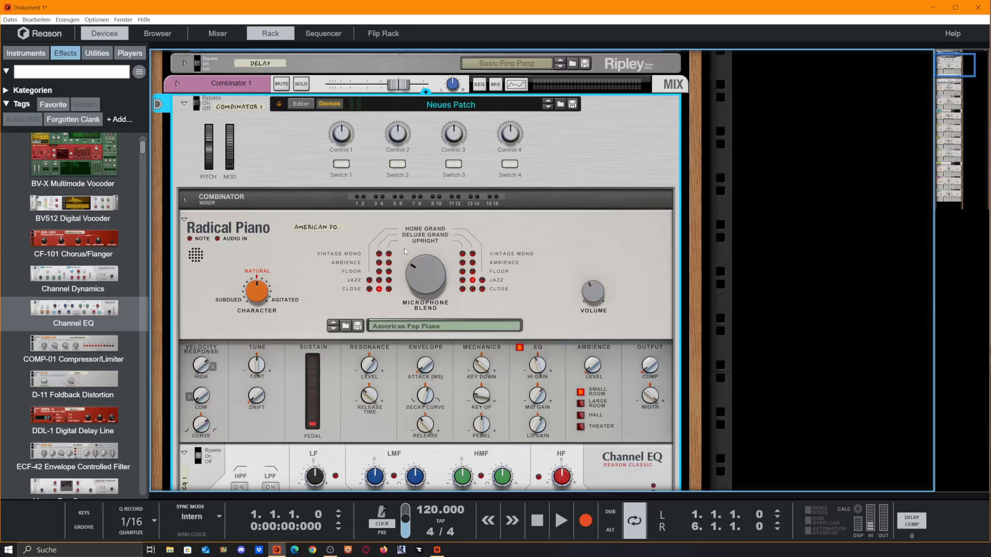
{"action": "scroll", "coordinate": [452, 289], "scroll_direction": "down", "scroll_amount": 2}
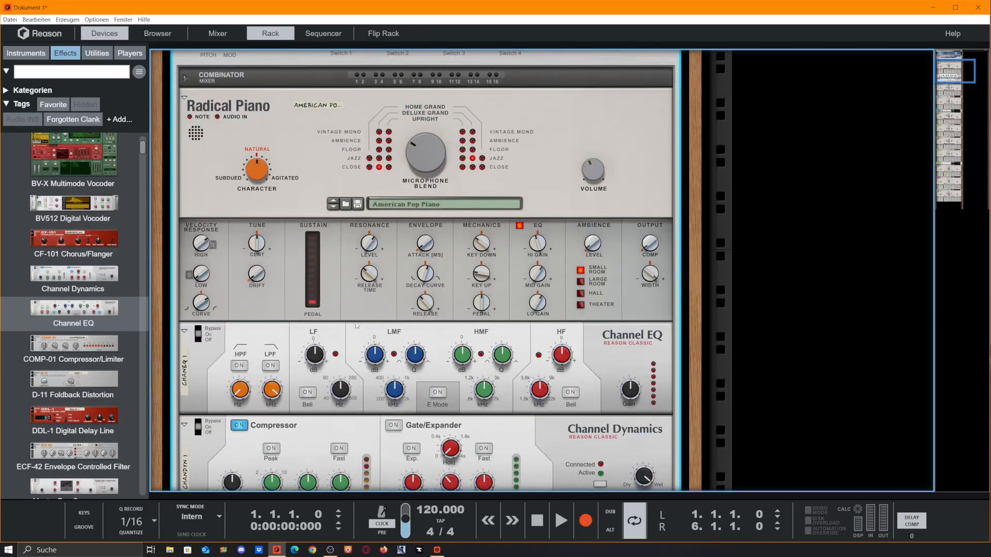
{"action": "scroll", "coordinate": [356, 352], "scroll_direction": "down", "scroll_amount": 2}
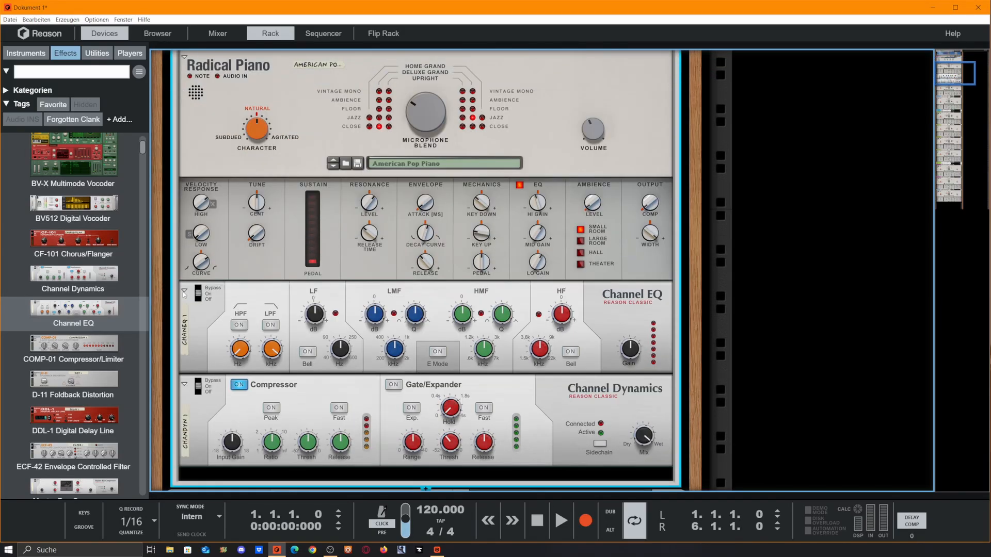
{"action": "left_click", "coordinate": [184, 291]}
{"action": "left_click", "coordinate": [184, 311]}
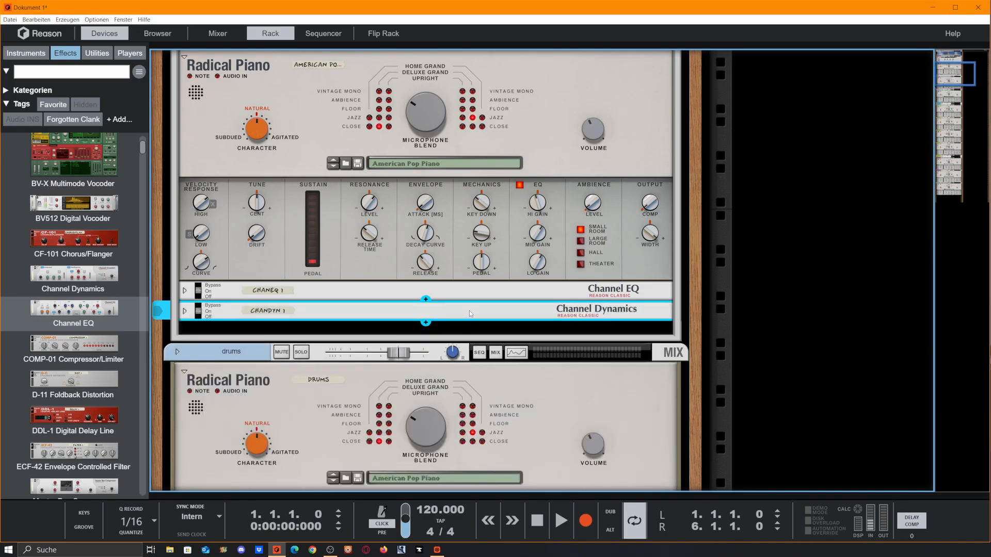
- Fold the Combinator device in the rack
{"action": "scroll", "coordinate": [507, 294], "scroll_direction": "up", "scroll_amount": 3}
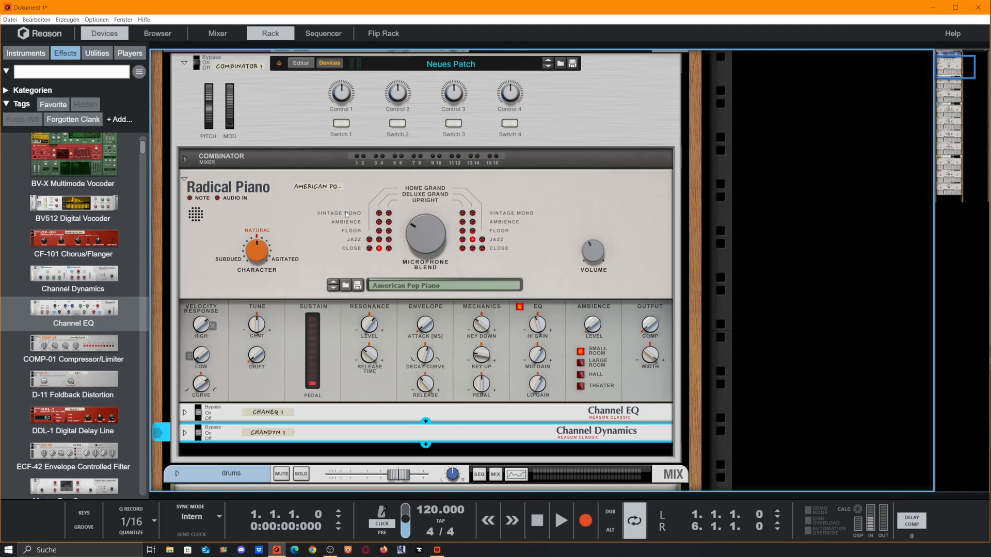
{"action": "scroll", "coordinate": [409, 223], "scroll_direction": "up", "scroll_amount": 3}
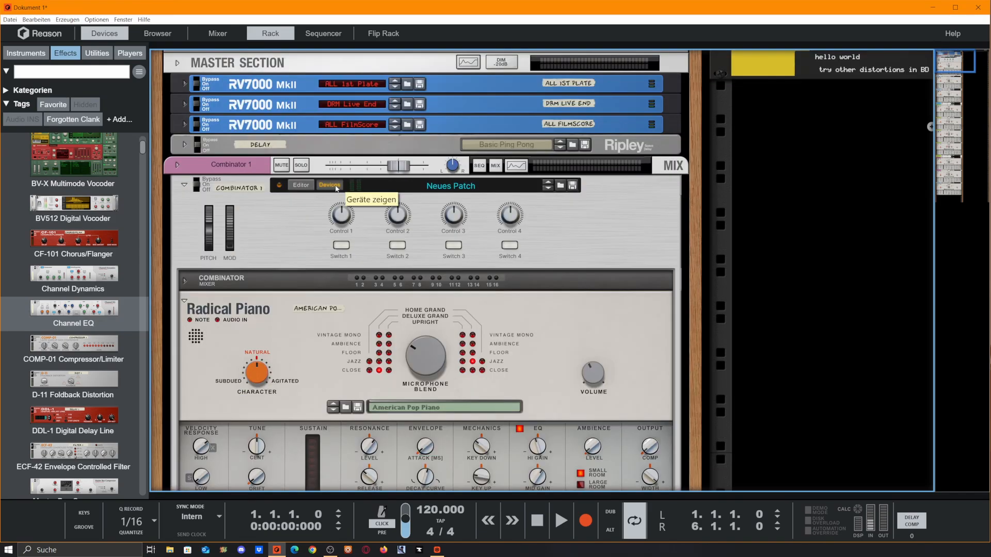
{"action": "left_click", "coordinate": [185, 188]}
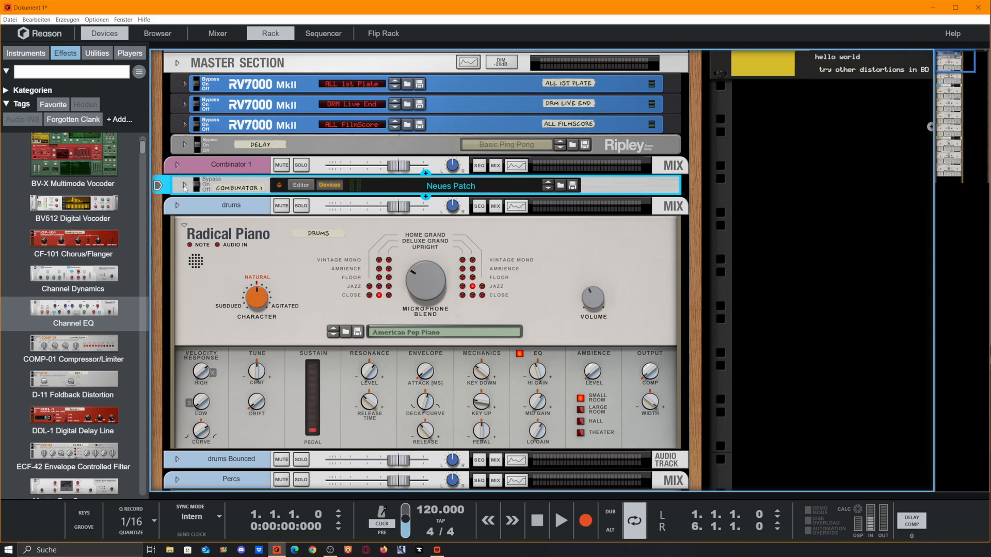
- Expand the Combinator briefly to review its devices and fold it again
{"action": "scroll", "coordinate": [188, 187], "scroll_direction": "down", "scroll_amount": 2}
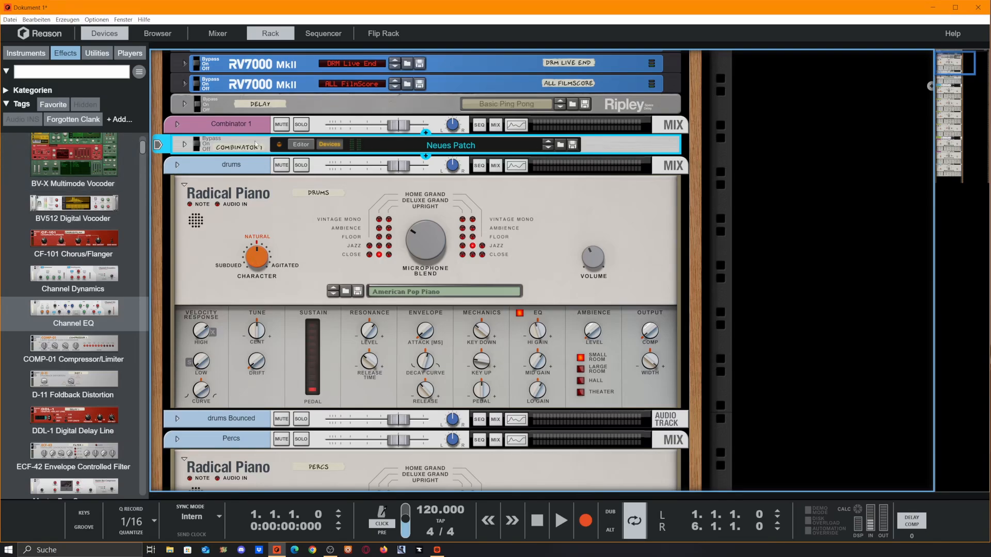
{"action": "left_click", "coordinate": [185, 145]}
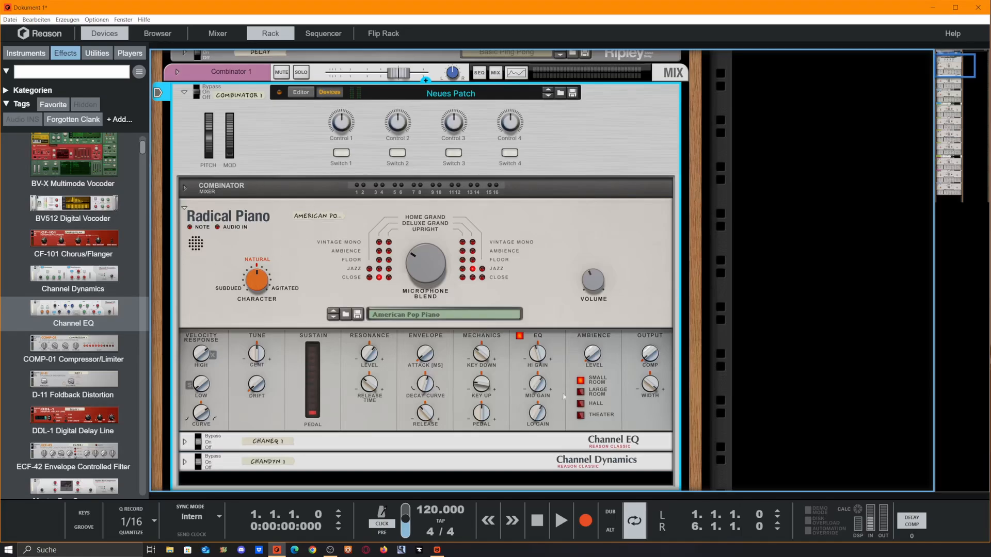
{"action": "scroll", "coordinate": [384, 360], "scroll_direction": "down", "scroll_amount": 2}
{"action": "scroll", "coordinate": [360, 356], "scroll_direction": "up", "scroll_amount": 2}
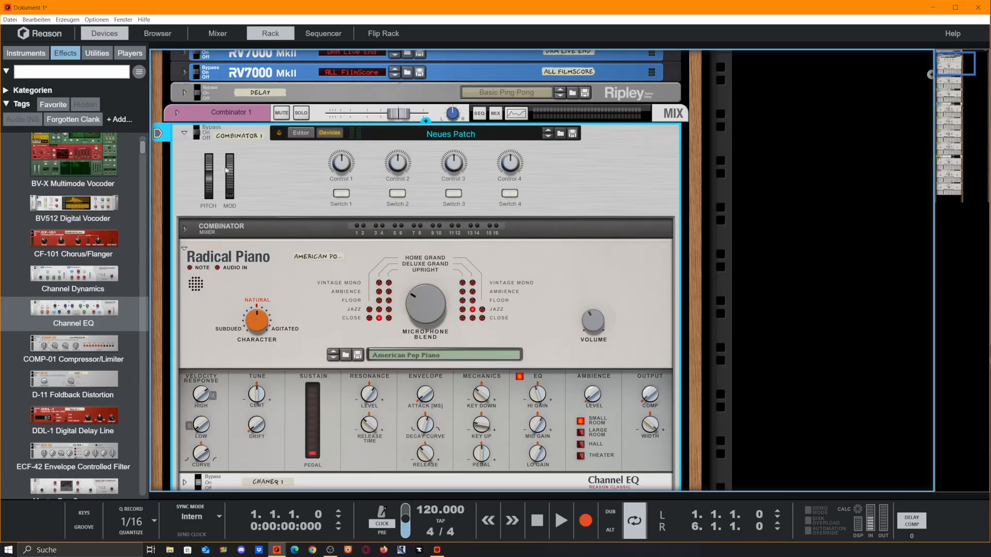
{"action": "scroll", "coordinate": [555, 185], "scroll_direction": "down", "scroll_amount": 3}
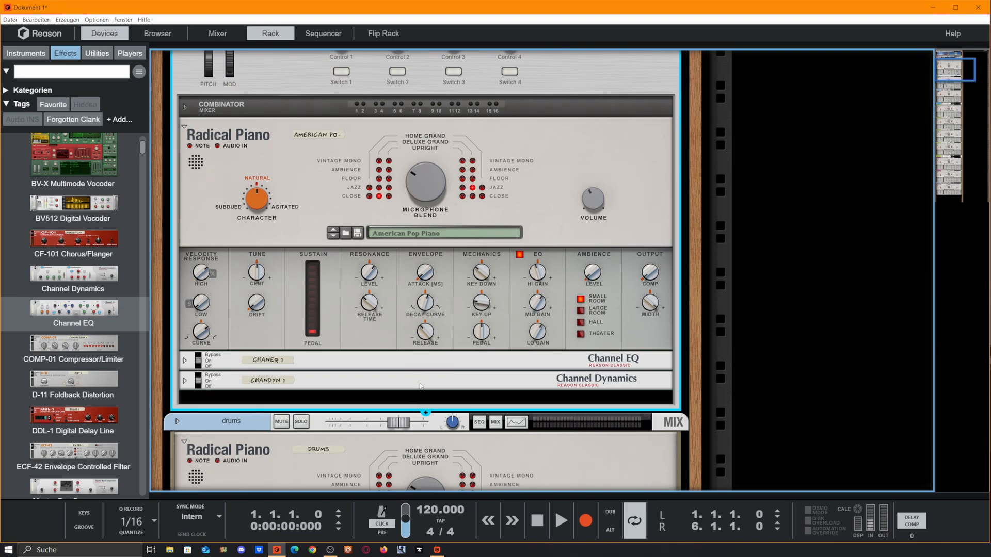
{"action": "scroll", "coordinate": [421, 386], "scroll_direction": "up", "scroll_amount": 3}
{"action": "scroll", "coordinate": [183, 103], "scroll_direction": "down", "scroll_amount": 1}
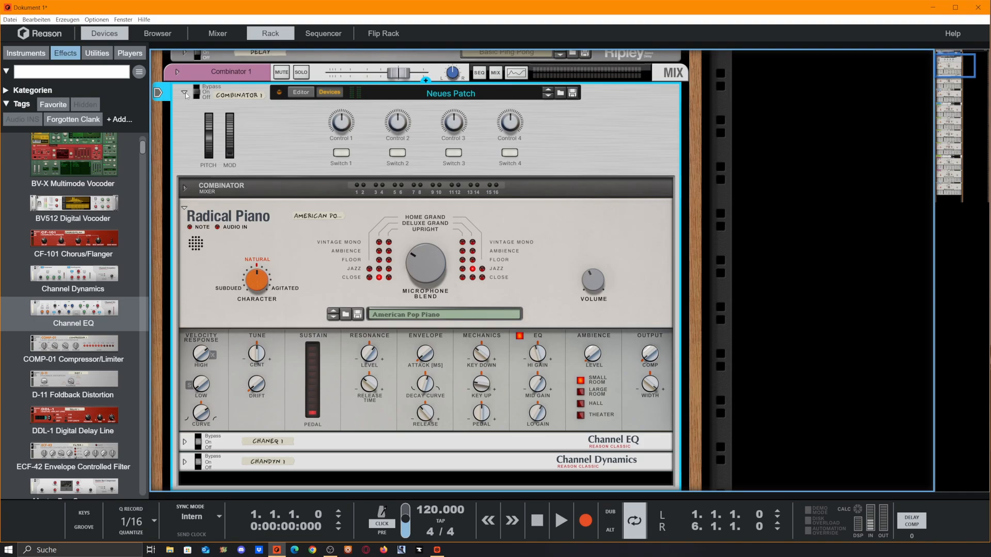
{"action": "left_click", "coordinate": [185, 94]}
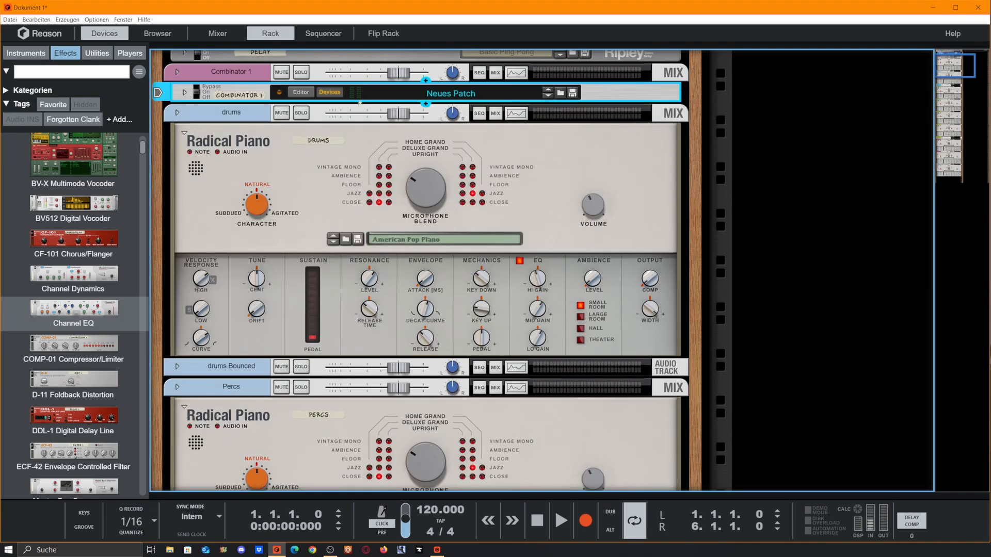
- Examine the Combinator 1 mix channel strip and its insert FX area
{"action": "left_click", "coordinate": [178, 72]}
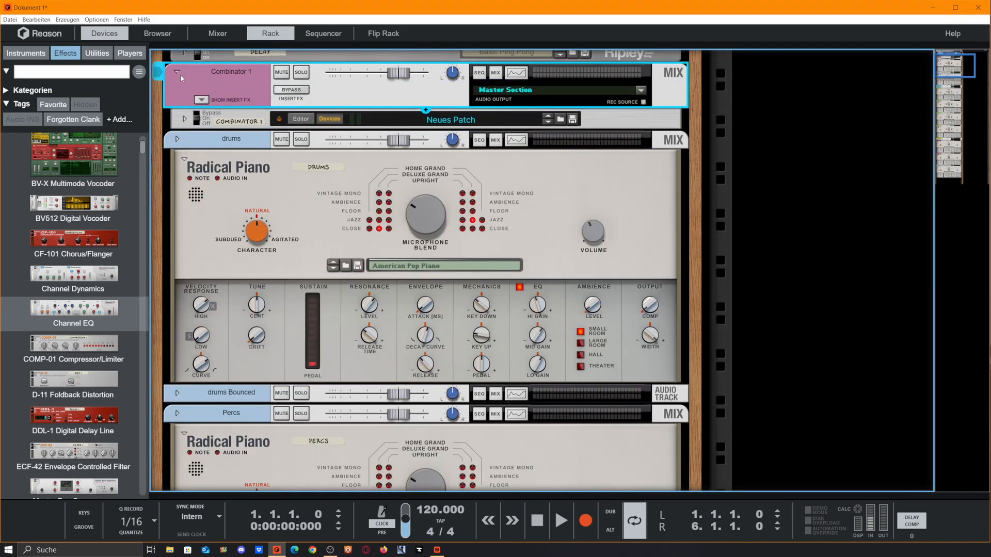
{"action": "left_click", "coordinate": [202, 101]}
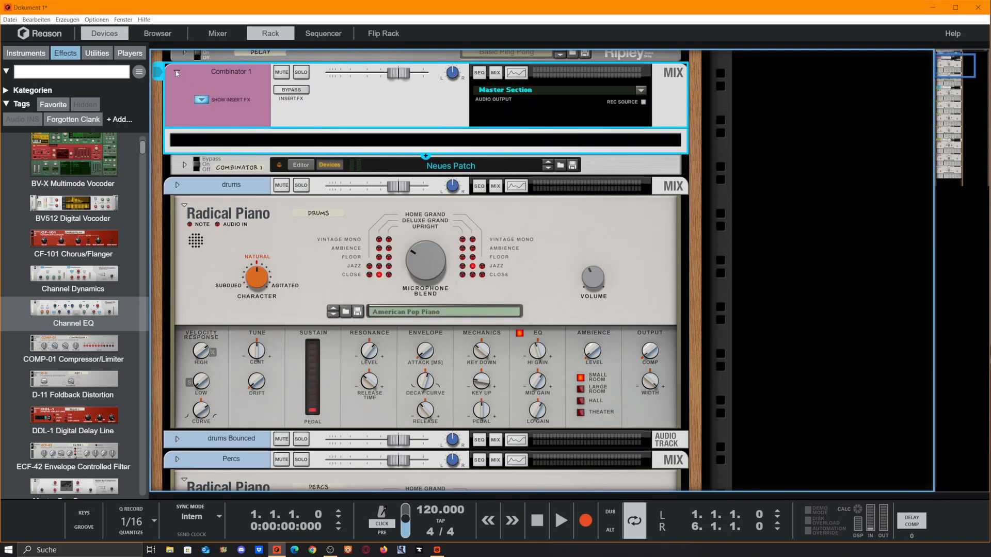
{"action": "left_click", "coordinate": [177, 72]}
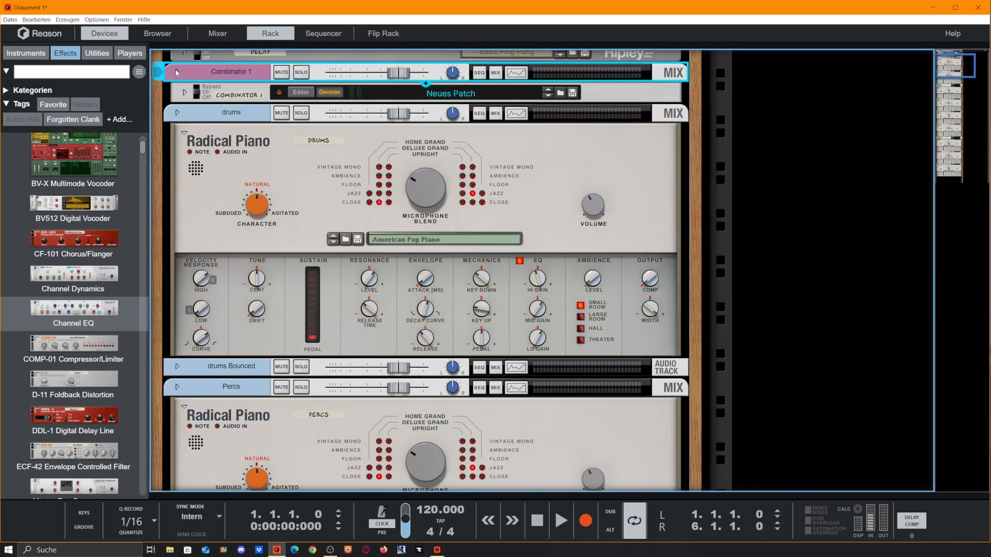
{"action": "left_click", "coordinate": [177, 73]}
{"action": "left_click", "coordinate": [176, 72]}
{"action": "left_click", "coordinate": [176, 73]}
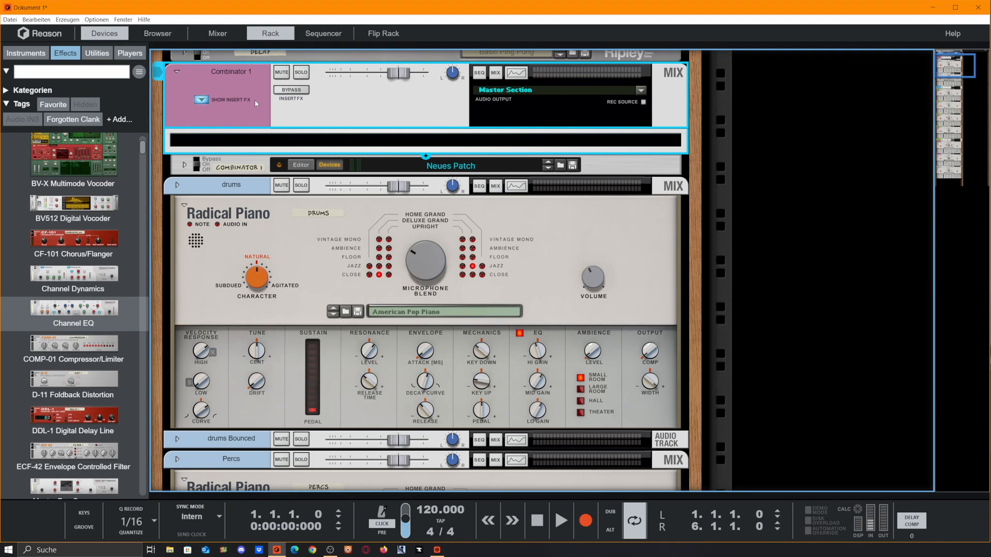
{"action": "left_click", "coordinate": [177, 72]}
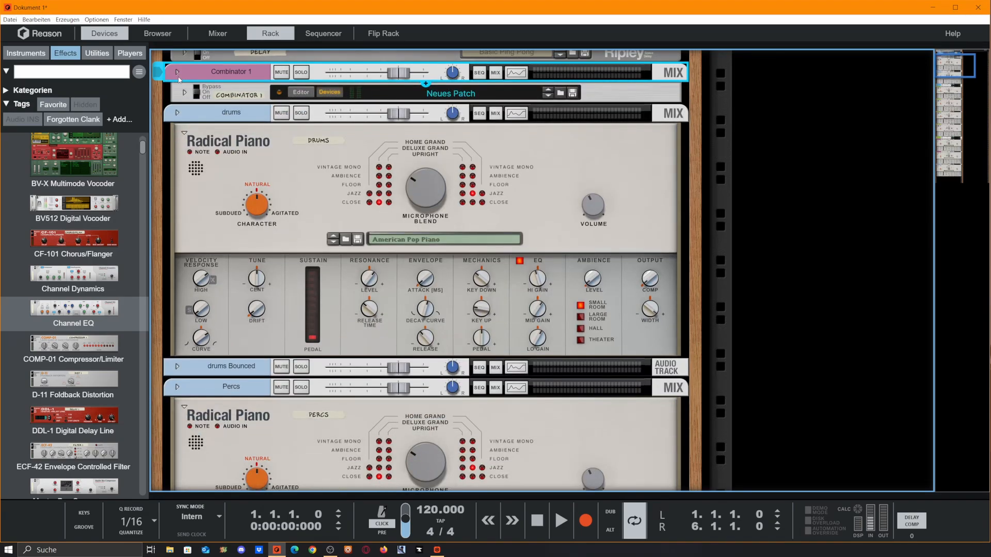